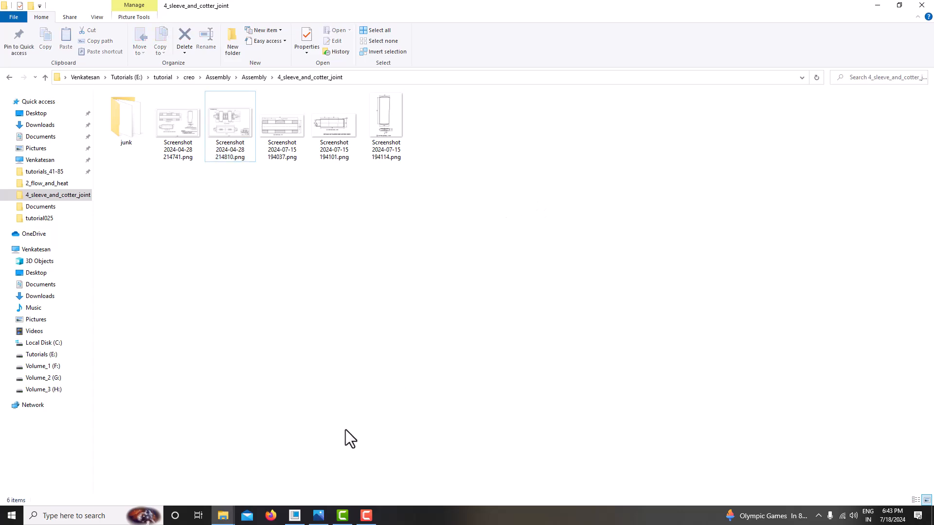
Step: View the joint drawing Screenshot 2024-04-28 214741.png, and create a new solid part in Creo Parametric from the mmns_part_solid_abs template
{"action": "double_click", "coordinate": [178, 124]}
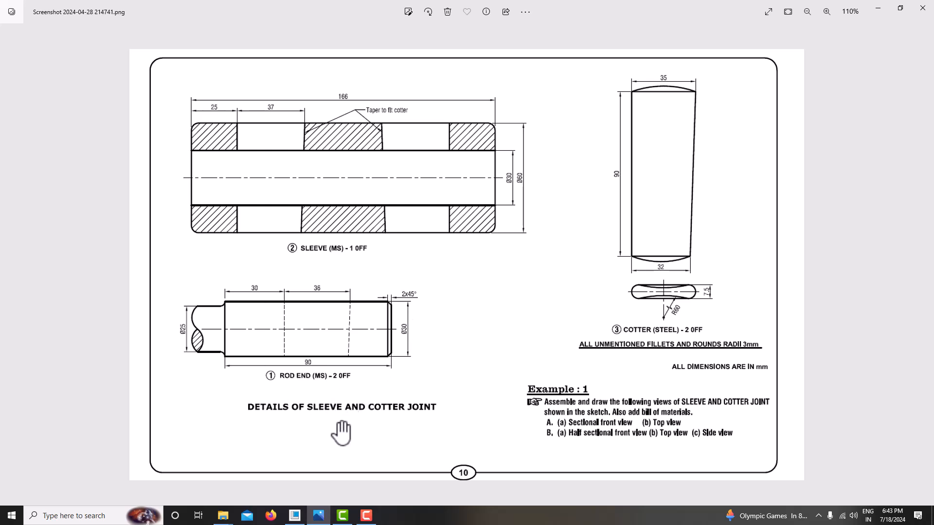
{"action": "left_click", "coordinate": [294, 515]}
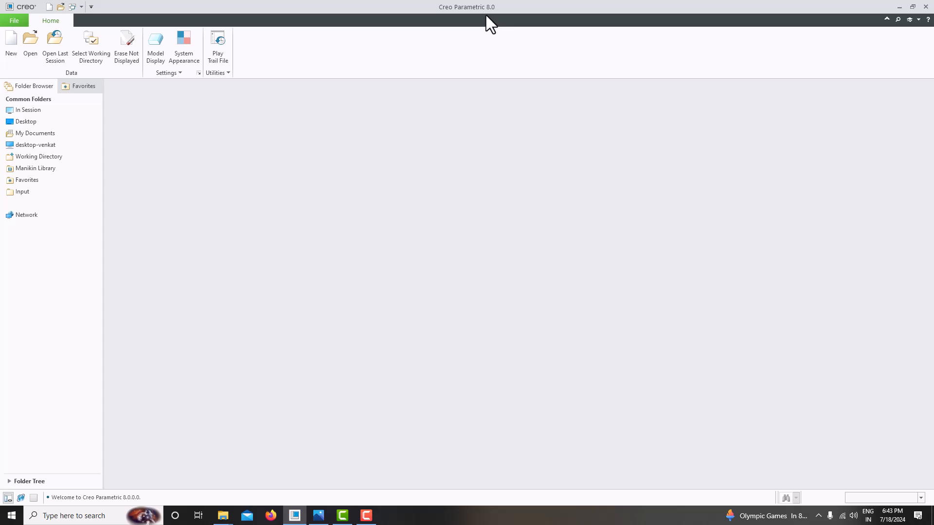
{"action": "left_click", "coordinate": [8, 49]}
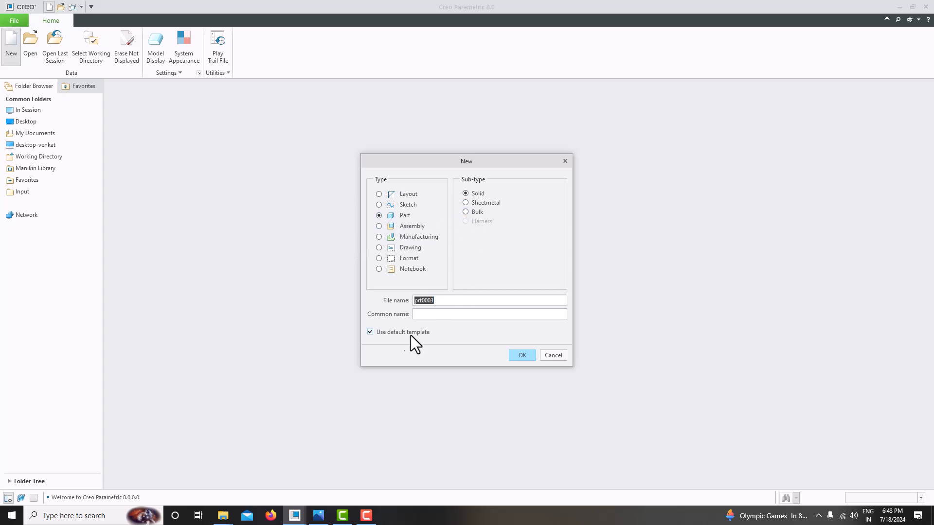
{"action": "left_click", "coordinate": [383, 335]}
{"action": "left_click", "coordinate": [523, 355]}
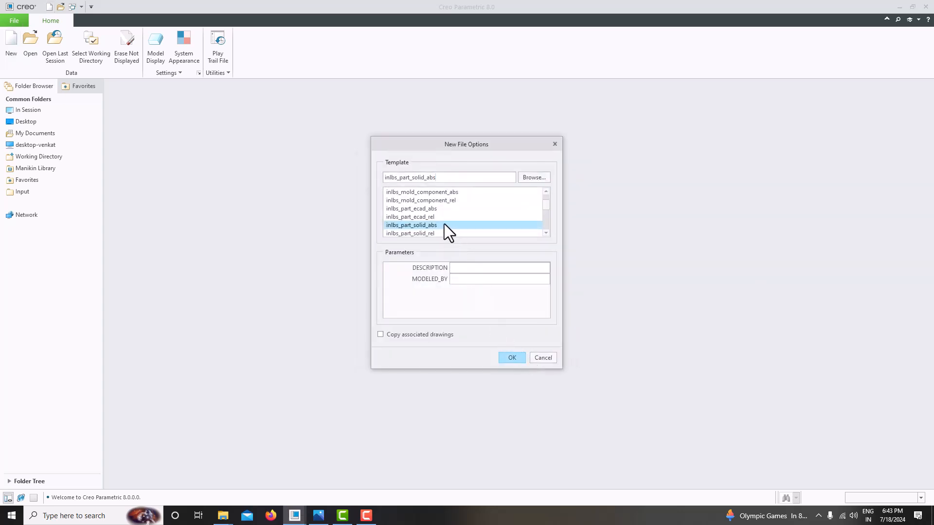
{"action": "scroll", "coordinate": [444, 225], "scroll_direction": "down", "scroll_amount": 1}
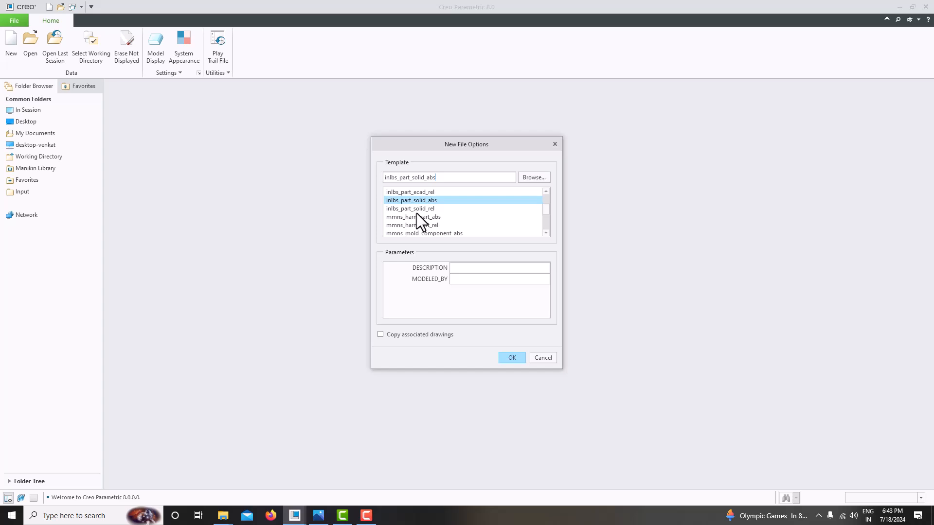
{"action": "scroll", "coordinate": [412, 220], "scroll_direction": "down", "scroll_amount": 1}
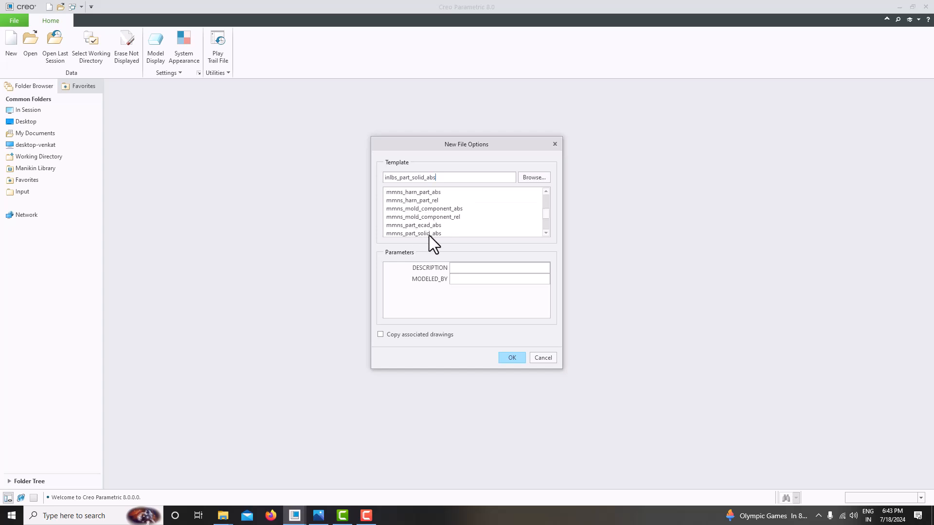
{"action": "left_click", "coordinate": [429, 234]}
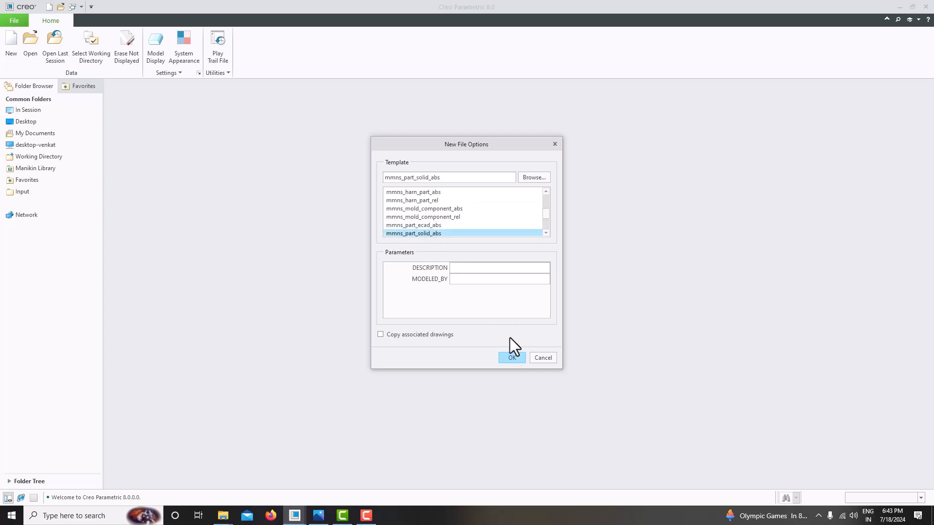
{"action": "left_click", "coordinate": [511, 358]}
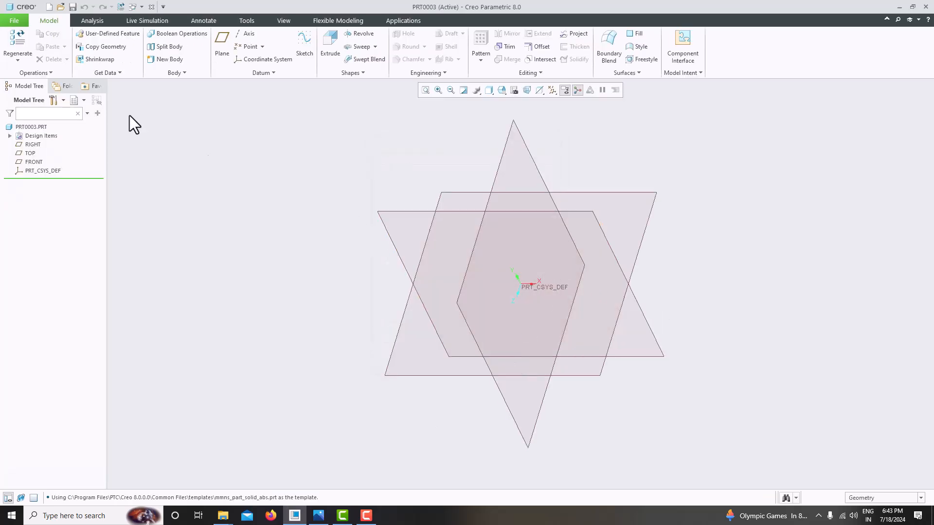
Step: Set the working directory to the folder E:\tutorial\creo\Assembly\Assembly\4_sleeve_and_cotter_joint
{"action": "left_click", "coordinate": [16, 23]}
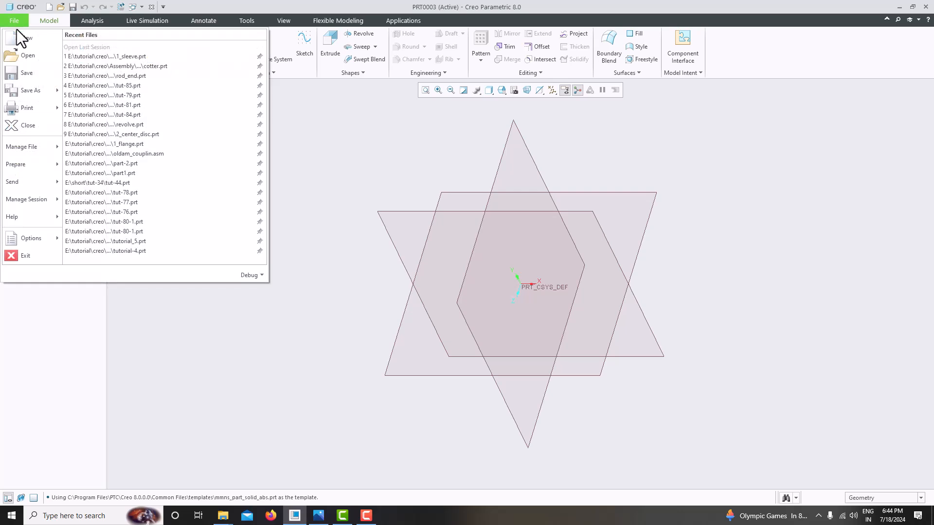
{"action": "mouse_move", "coordinate": [17, 197]}
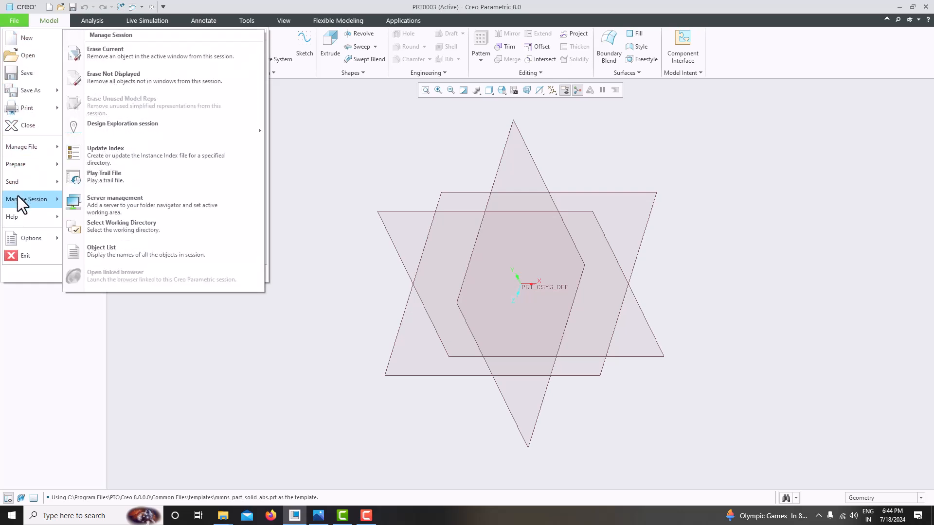
{"action": "left_click", "coordinate": [125, 232]}
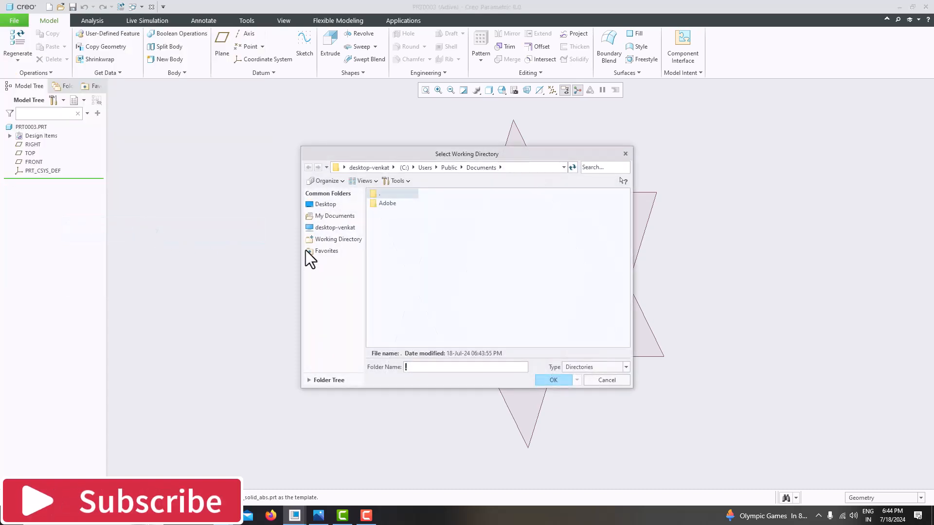
{"action": "left_click", "coordinate": [393, 168]}
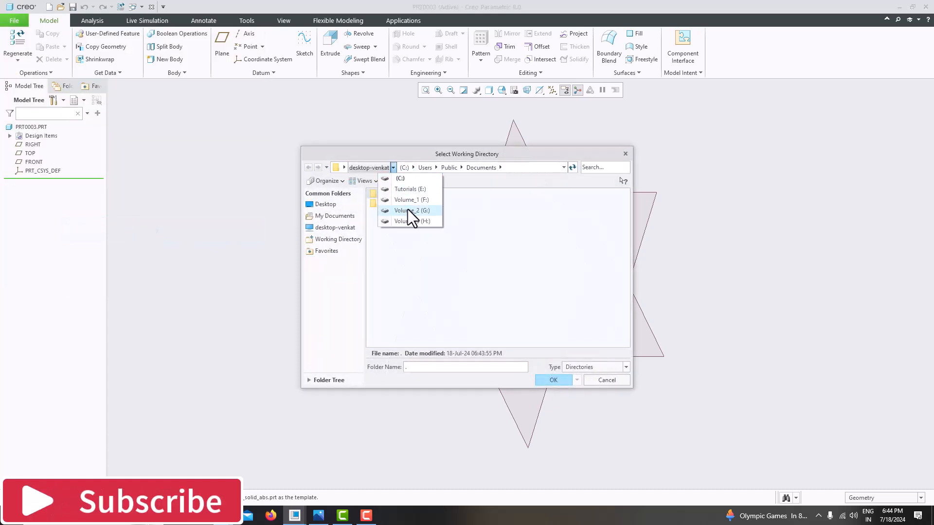
{"action": "left_click", "coordinate": [401, 192]}
{"action": "double_click", "coordinate": [391, 270]}
{"action": "double_click", "coordinate": [391, 250]}
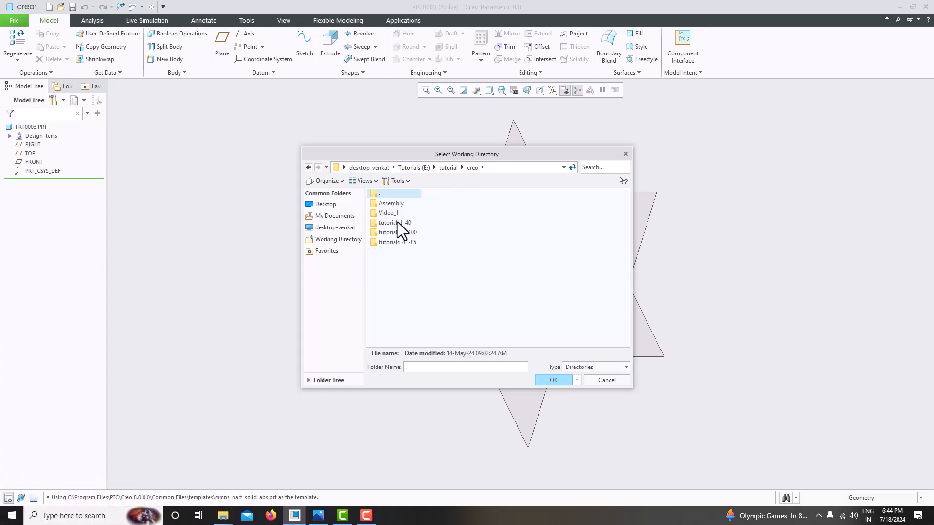
{"action": "double_click", "coordinate": [391, 203]}
{"action": "double_click", "coordinate": [395, 233]}
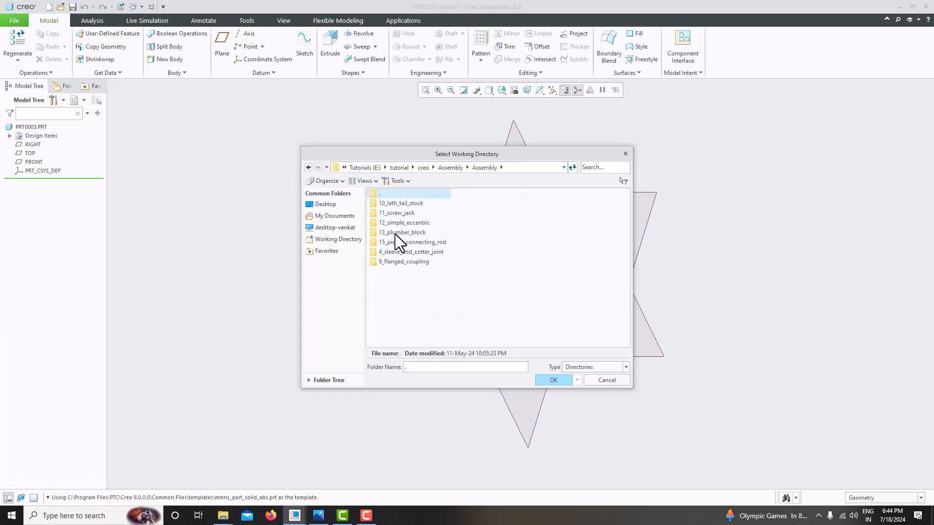
{"action": "double_click", "coordinate": [392, 252]}
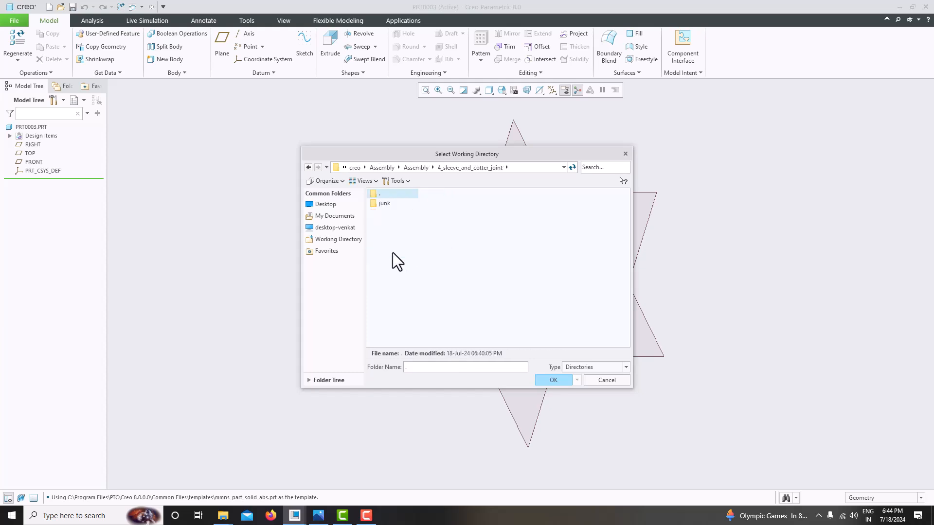
{"action": "left_click", "coordinate": [559, 380]}
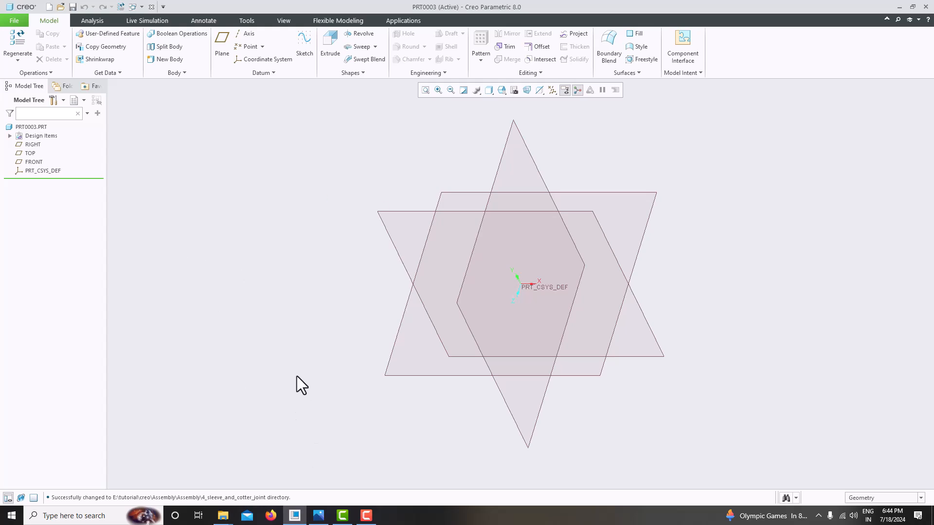
Step: Fit Creo Parametric to half the screen and open the rod end drawing Screenshot 2024-07-15 194101.png in the other half
{"action": "key", "text": "super+Right"}
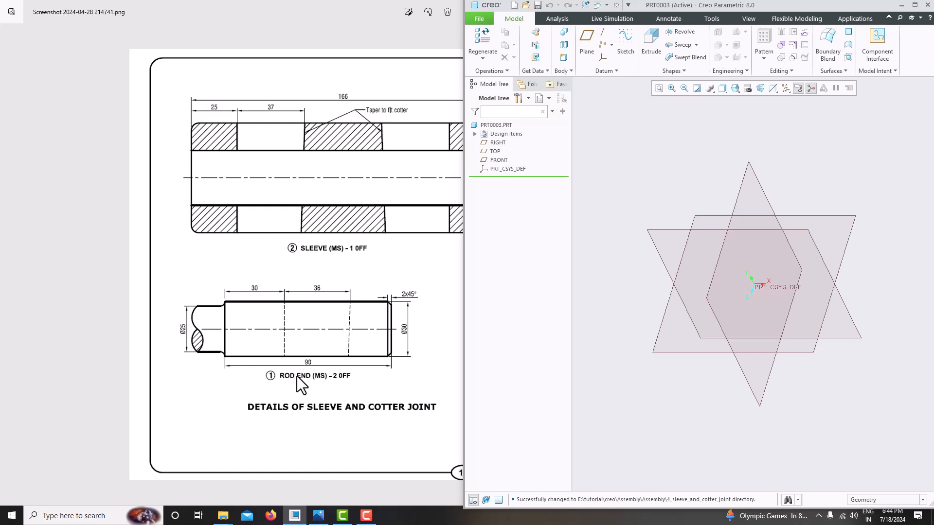
{"action": "left_click", "coordinate": [297, 376]}
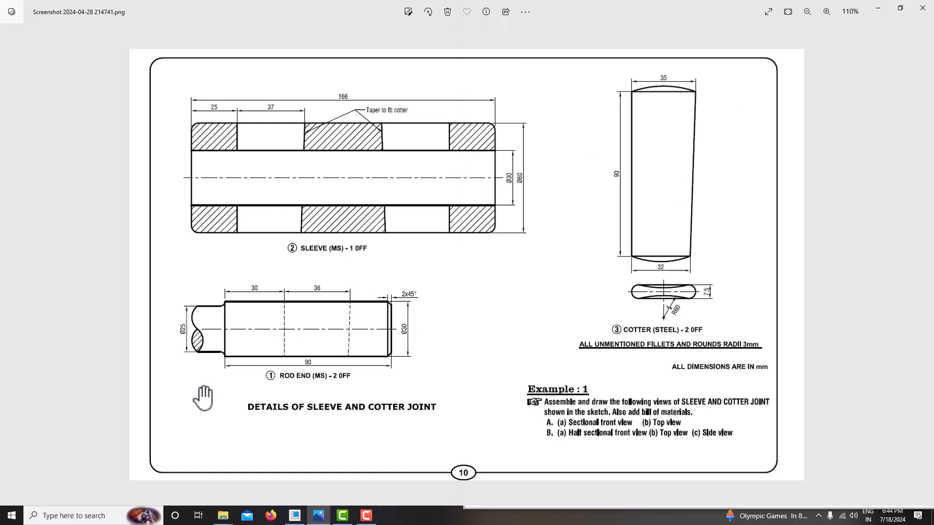
{"action": "left_click", "coordinate": [878, 8]}
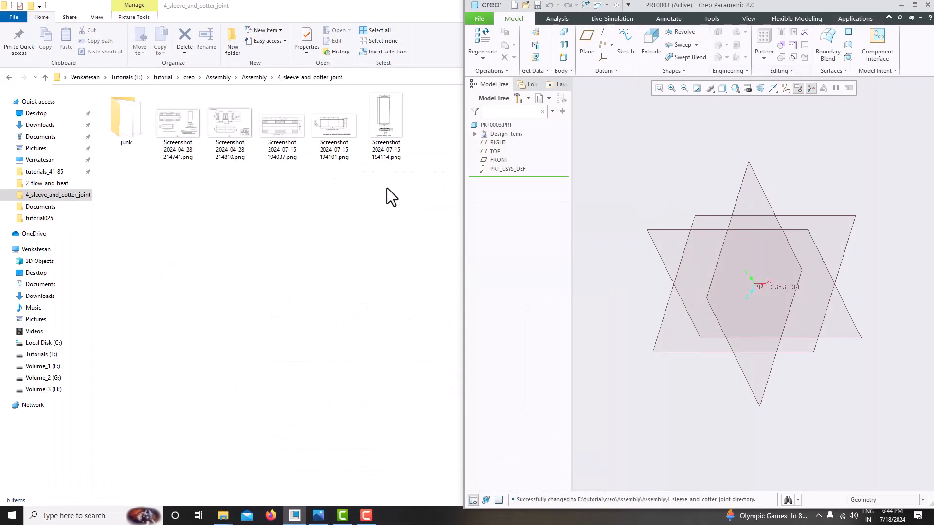
{"action": "double_click", "coordinate": [329, 139]}
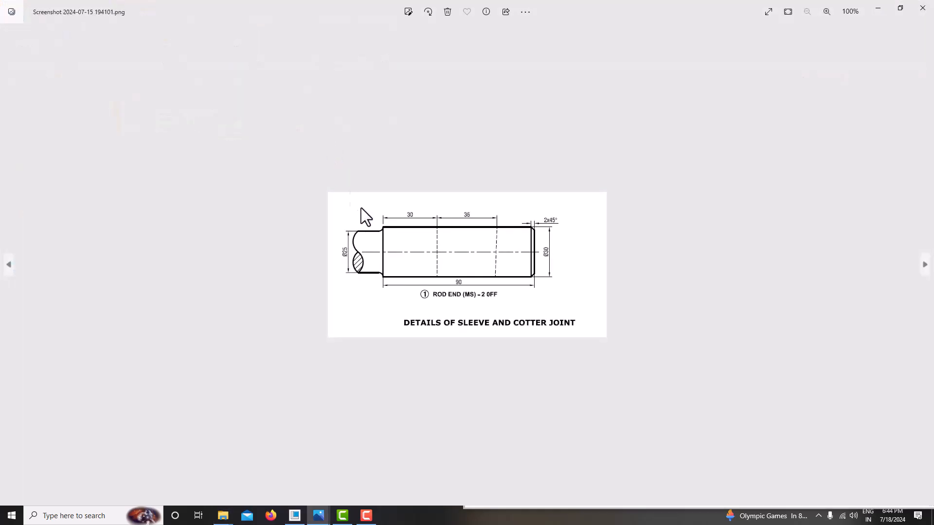
{"action": "key", "text": "super+Left"}
{"action": "left_click", "coordinate": [561, 285]}
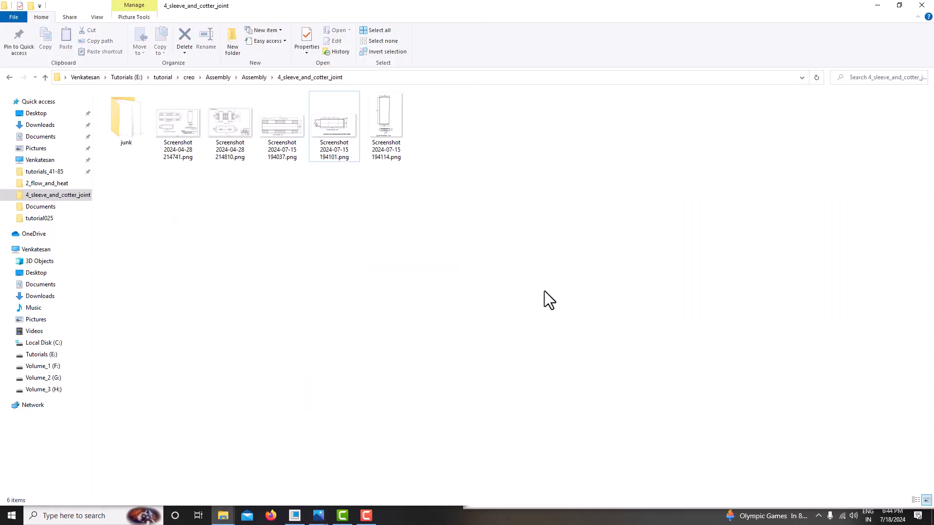
Step: Bring Creo Parametric and the rod end drawing back side by side, widening Creo to about three quarters of the screen
{"action": "left_click", "coordinate": [295, 516]}
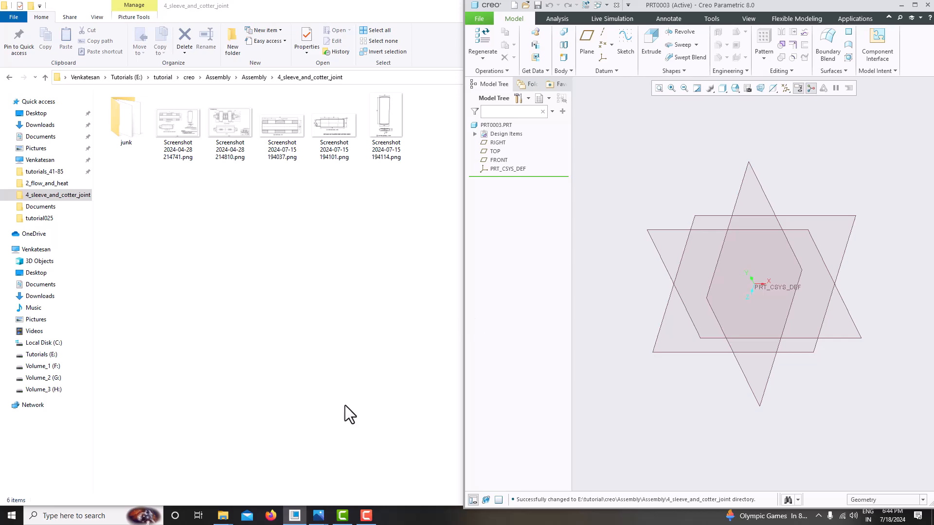
{"action": "mouse_move", "coordinate": [319, 515]}
{"action": "left_click", "coordinate": [352, 475]}
{"action": "left_click_drag", "start_coordinate": [467, 339], "coordinate": [243, 302]}
{"action": "left_click_drag", "start_coordinate": [464, 313], "coordinate": [245, 310]}
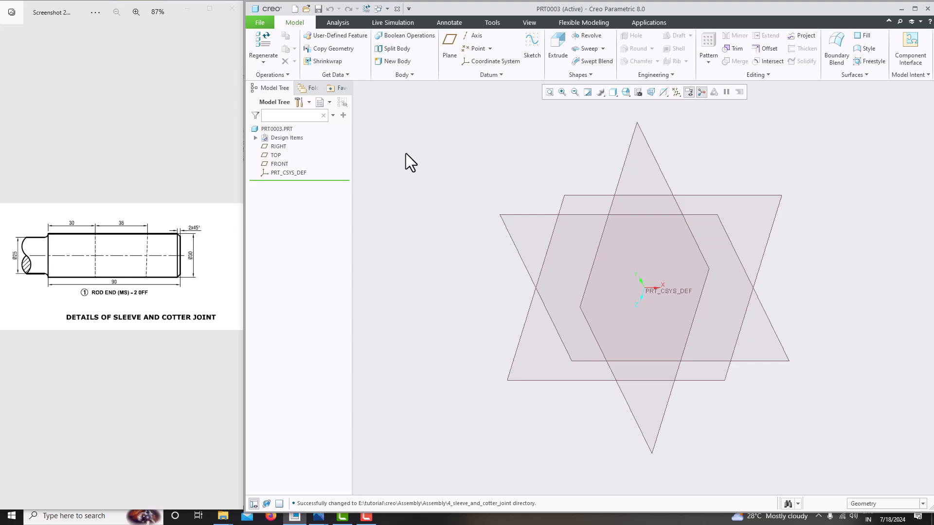
Step: Start a sketch on the FRONT plane, viewed straight on, and place a horizontal datum centerline through the origin
{"action": "left_click", "coordinate": [278, 164]}
{"action": "left_click", "coordinate": [533, 54]}
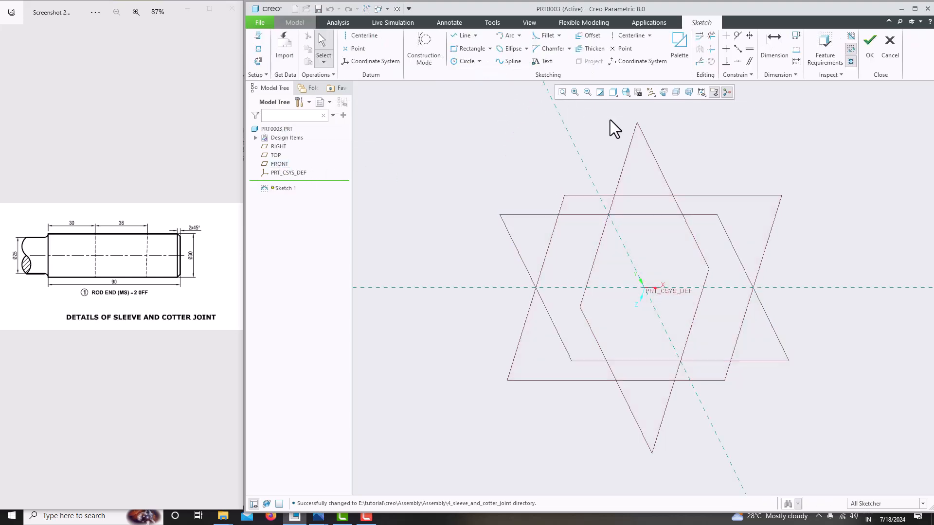
{"action": "left_click", "coordinate": [667, 92]}
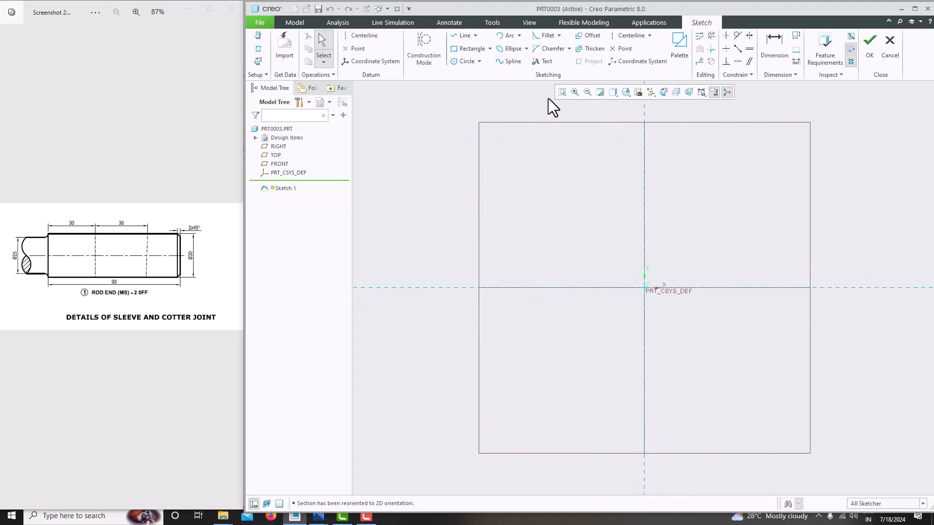
{"action": "left_click", "coordinate": [369, 39]}
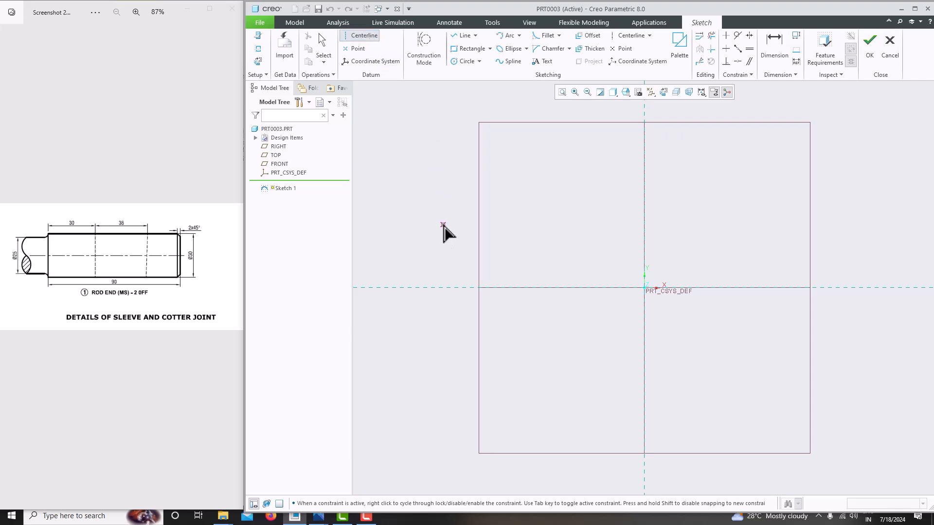
{"action": "left_click", "coordinate": [425, 288]}
{"action": "left_click", "coordinate": [400, 288]}
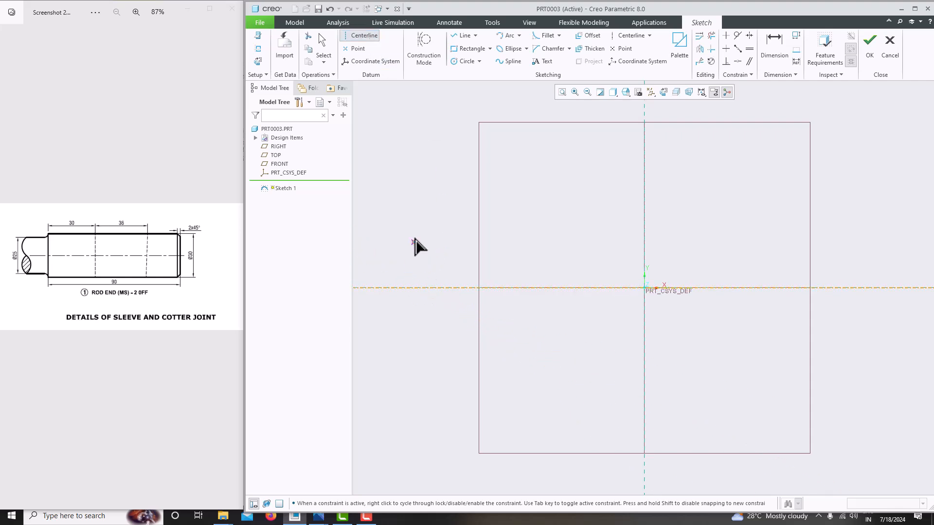
{"action": "middle_click", "coordinate": [422, 204]}
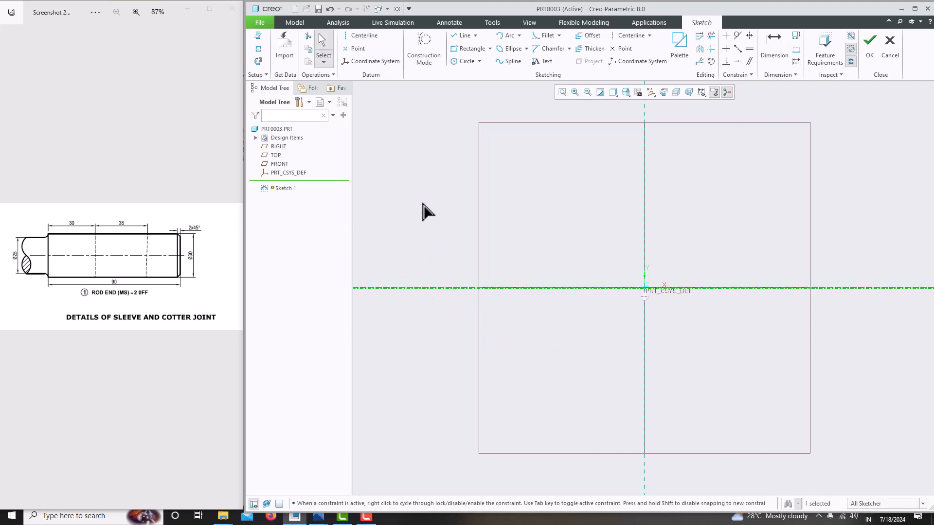
{"action": "left_click", "coordinate": [422, 204]}
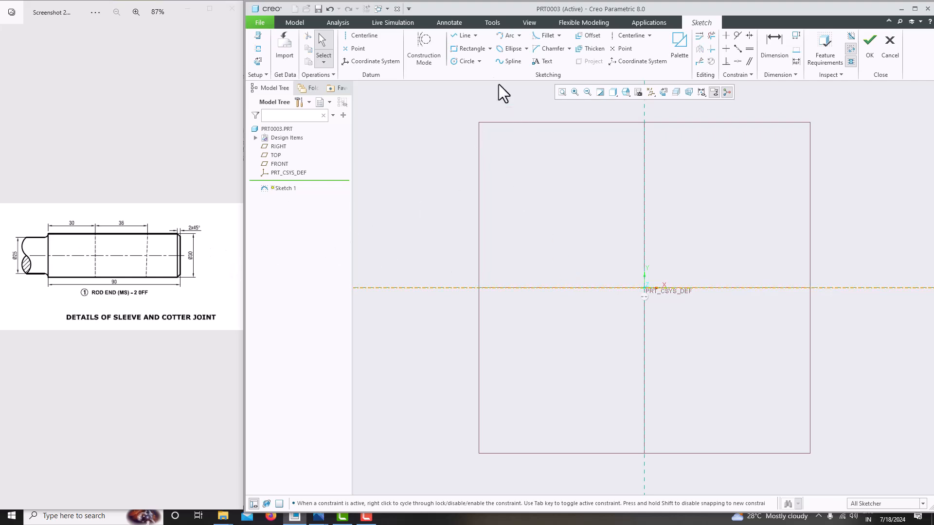
Step: Draw a horizontal line about 351 mm long on the centerline, ending at the origin
{"action": "left_click", "coordinate": [465, 35]}
{"action": "left_click", "coordinate": [414, 288]}
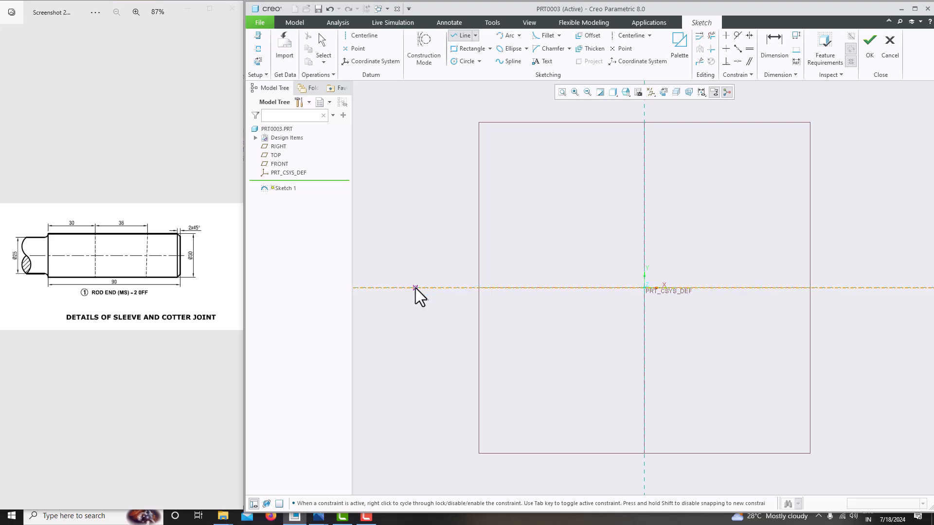
{"action": "left_click", "coordinate": [644, 287]}
{"action": "middle_click", "coordinate": [621, 212]}
{"action": "middle_click", "coordinate": [621, 211]}
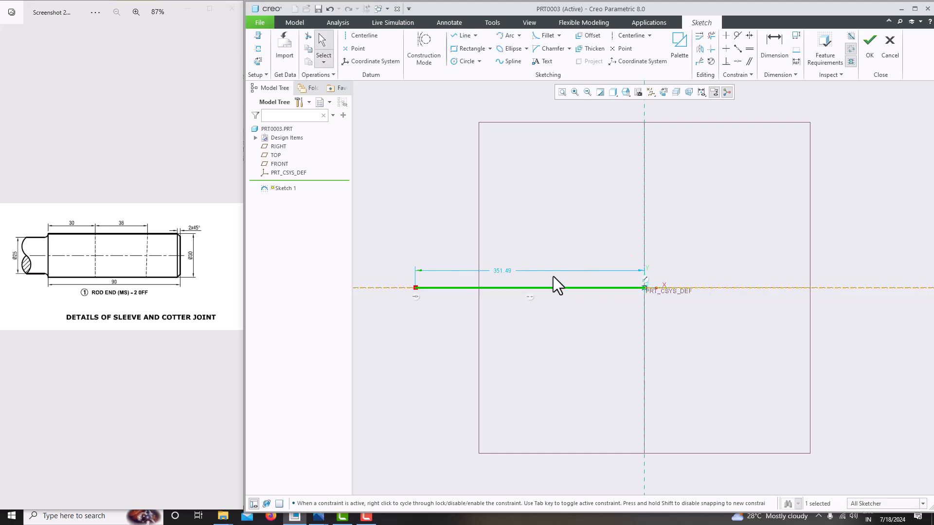
Step: Set the horizontal line's length to 90 mm and move its dimension closer to the line
{"action": "double_click", "coordinate": [509, 270]}
{"action": "type", "text": "90"}
{"action": "key", "text": "Return"}
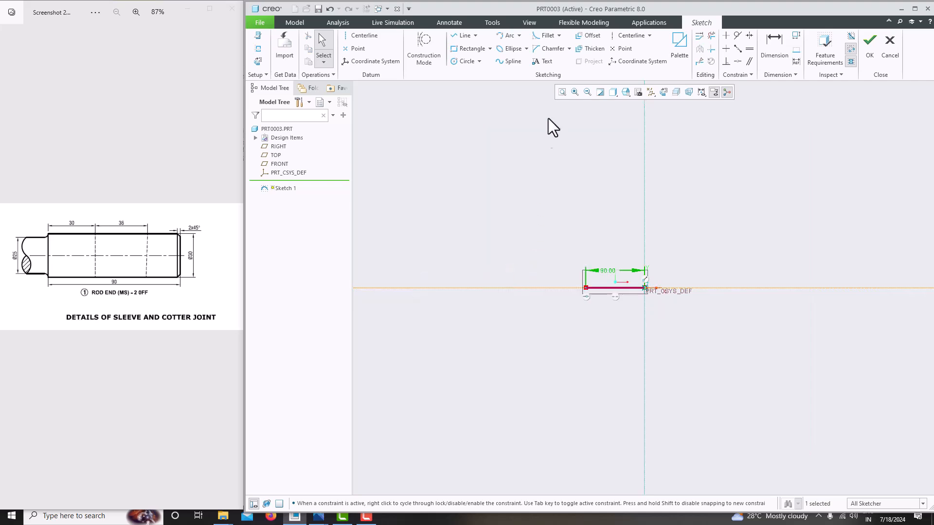
{"action": "left_click", "coordinate": [562, 92]}
{"action": "left_click", "coordinate": [577, 157]}
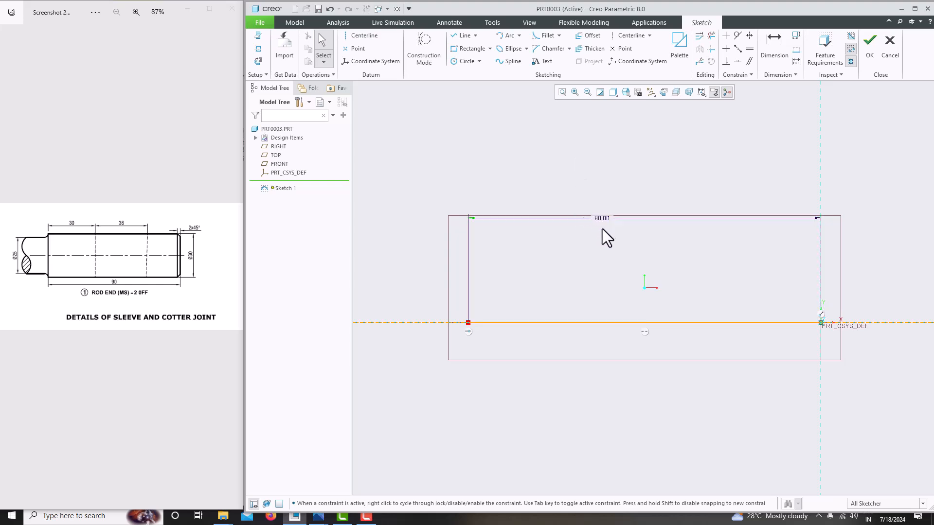
{"action": "left_click_drag", "start_coordinate": [603, 221], "coordinate": [609, 296]}
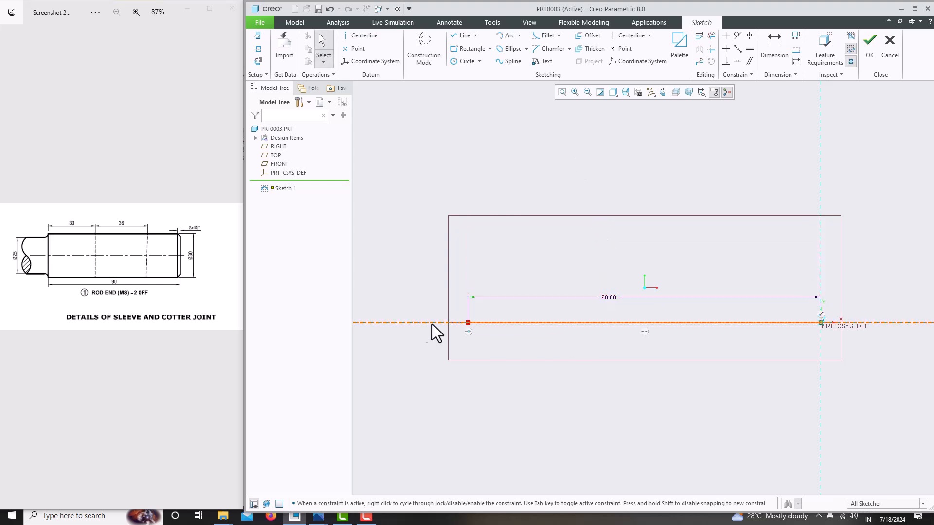
Step: Sketch a profile upward about 28 mm from the origin, left to above the 90 mm line's end, and down a step of about 4 mm
{"action": "left_click", "coordinate": [454, 36]}
{"action": "left_click", "coordinate": [821, 322]}
{"action": "left_click", "coordinate": [827, 214]}
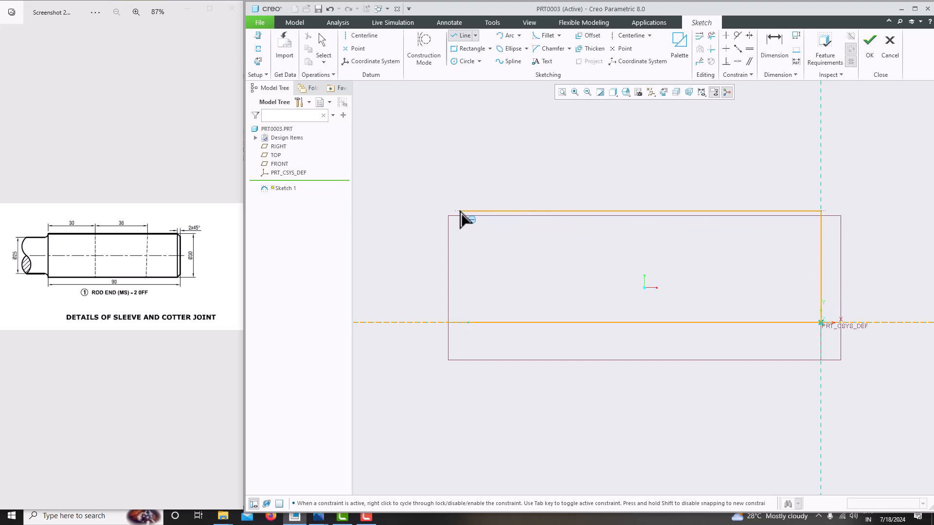
{"action": "left_click", "coordinate": [468, 212]}
{"action": "left_click", "coordinate": [468, 227]}
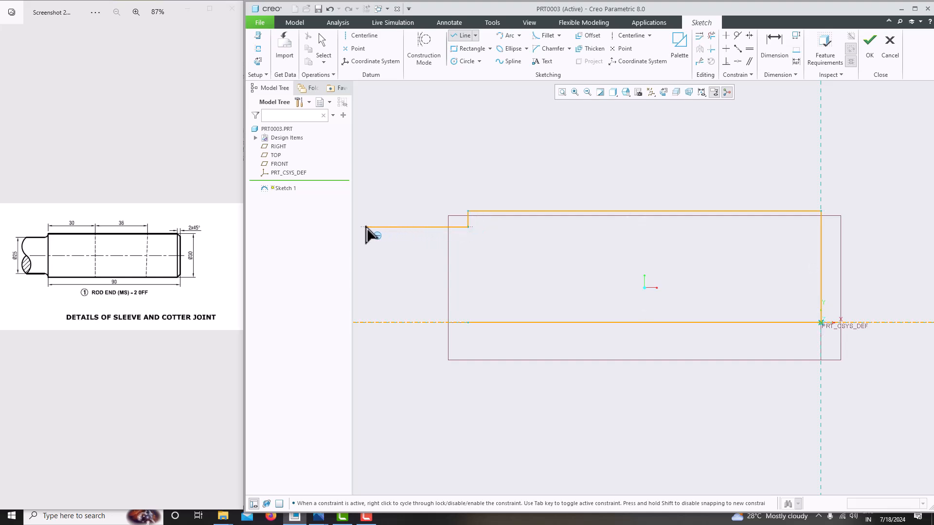
Step: Extend the profile about 26 mm left from the step, drop it to the centerline, and close it at the 90 mm line's end
{"action": "scroll", "coordinate": [370, 236], "scroll_direction": "up", "scroll_amount": 5}
{"action": "left_click", "coordinate": [392, 224]}
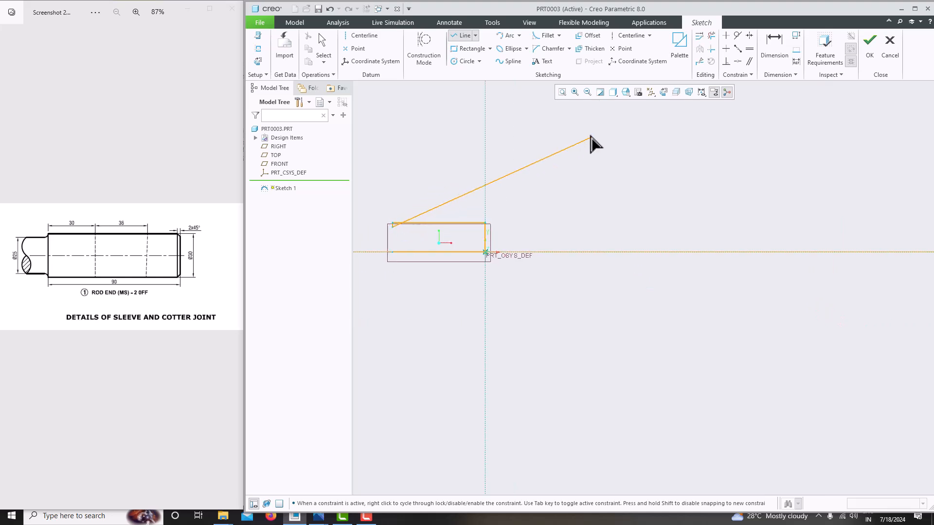
{"action": "left_click", "coordinate": [561, 92]}
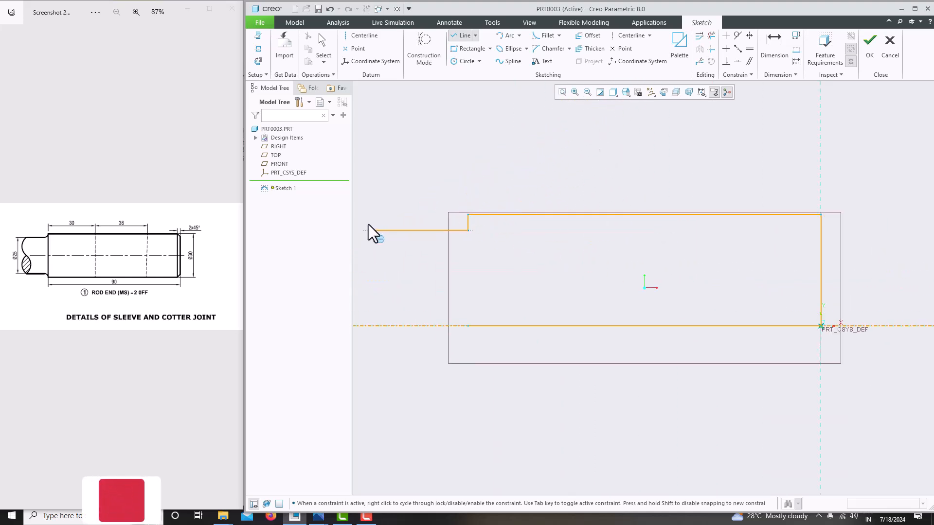
{"action": "left_click", "coordinate": [365, 230]}
{"action": "left_click", "coordinate": [364, 326]}
{"action": "left_click", "coordinate": [468, 325]}
{"action": "middle_click", "coordinate": [485, 261]}
{"action": "middle_click", "coordinate": [483, 261]}
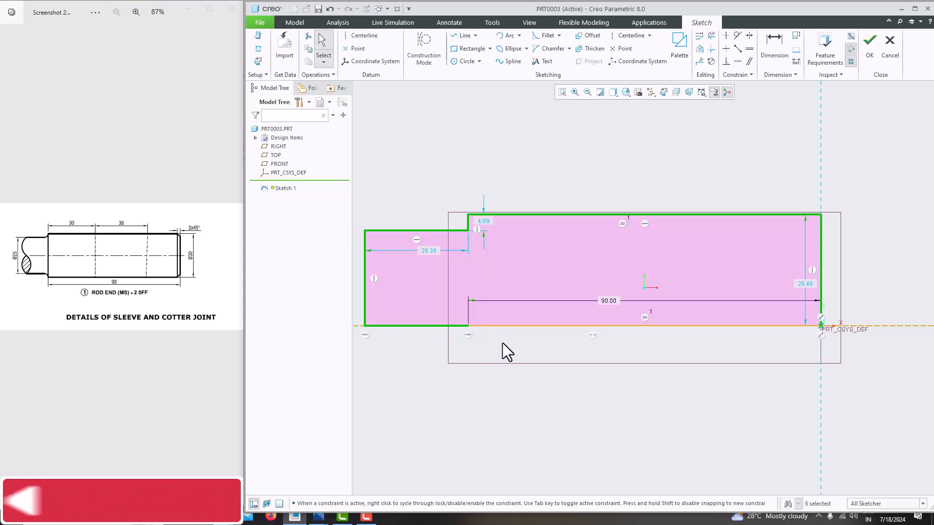
Step: Replace the two collinear bottom lines with a single line along the centerline from the profile's left end to the origin
{"action": "left_click", "coordinate": [440, 326]}
{"action": "left_click", "coordinate": [481, 325], "text": "ctrl"}
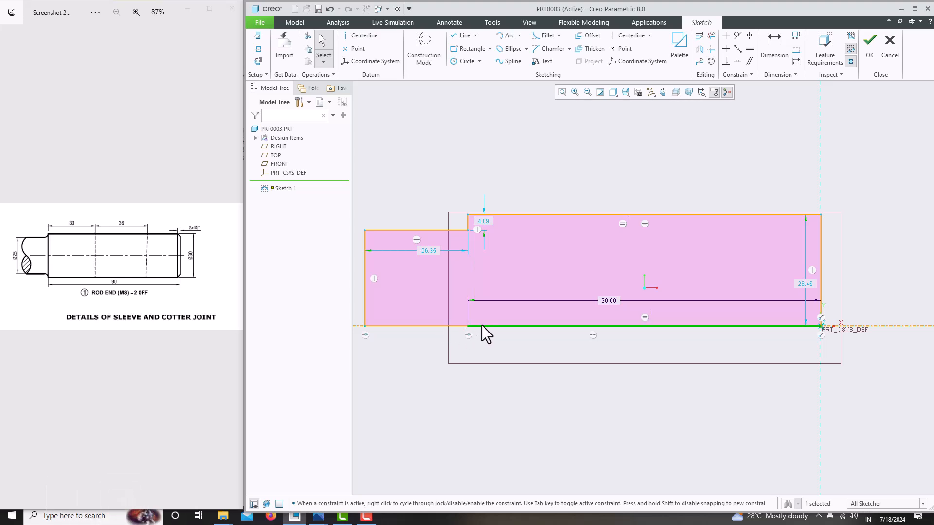
{"action": "key", "text": "Delete"}
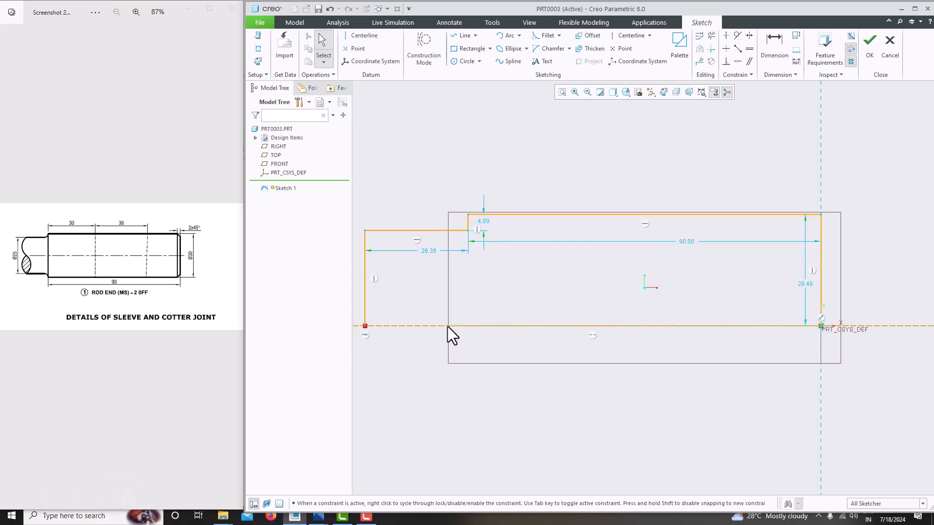
{"action": "left_click", "coordinate": [460, 36]}
{"action": "left_click", "coordinate": [365, 326]}
{"action": "left_click", "coordinate": [821, 325]}
{"action": "middle_click", "coordinate": [754, 245]}
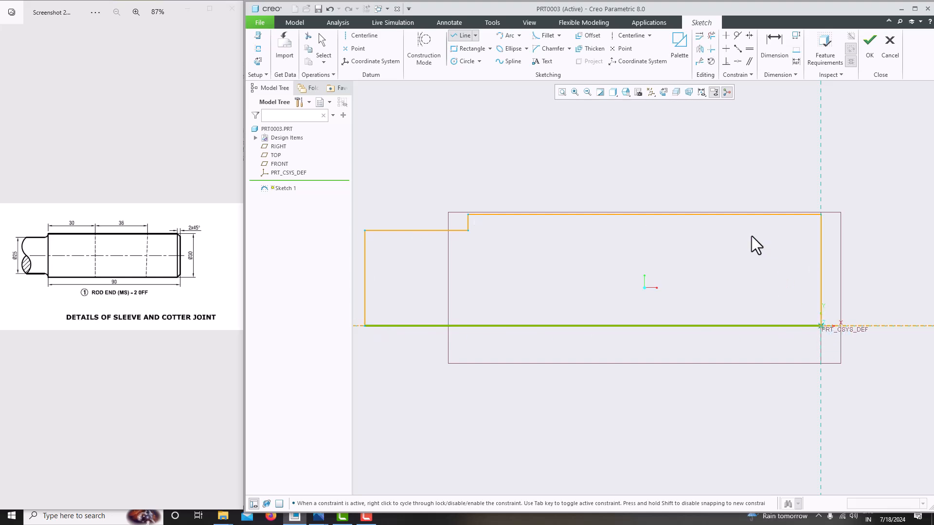
{"action": "middle_click", "coordinate": [751, 271]}
{"action": "left_click", "coordinate": [547, 294]}
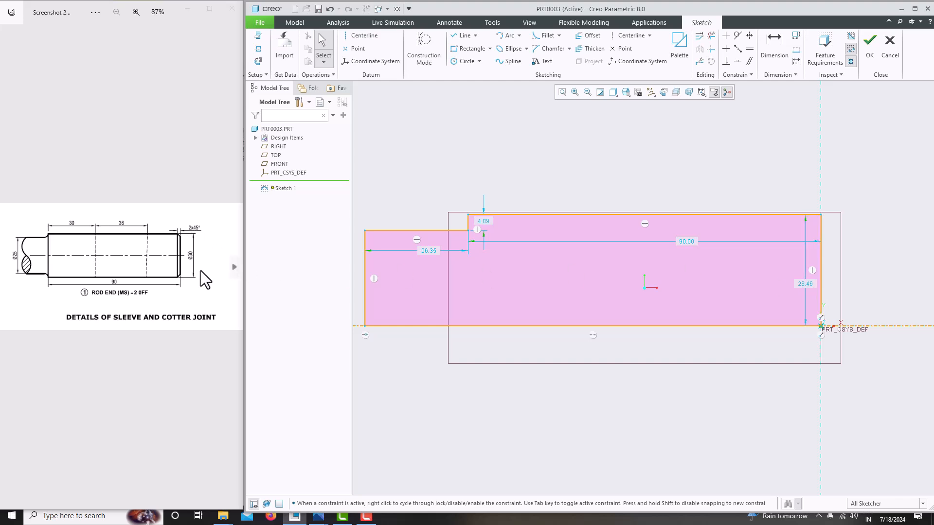
Step: Add a diameter dimension of 30 mm about the centerline at the right section's upper corner
{"action": "left_click", "coordinate": [784, 52]}
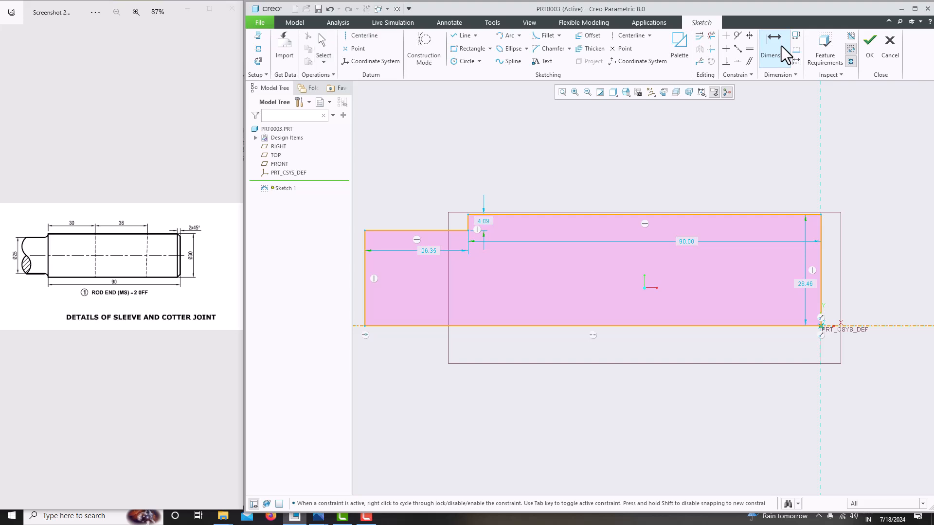
{"action": "left_click", "coordinate": [822, 215]}
{"action": "left_click", "coordinate": [860, 326]}
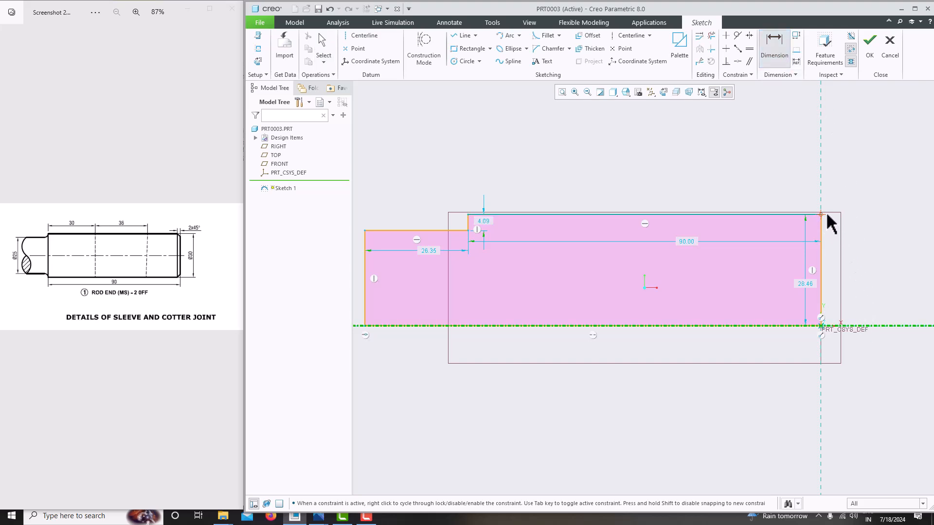
{"action": "middle_click", "coordinate": [855, 263]}
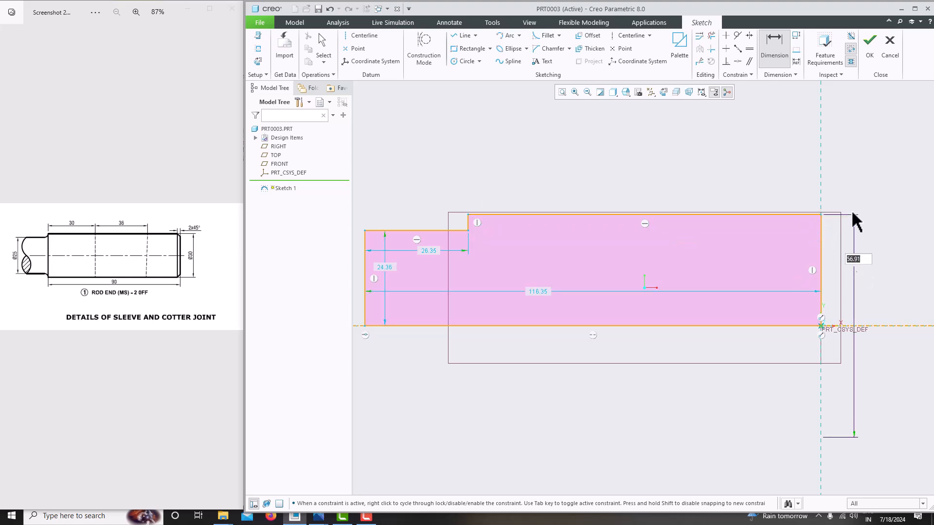
{"action": "type", "text": "30"}
{"action": "key", "text": "Return"}
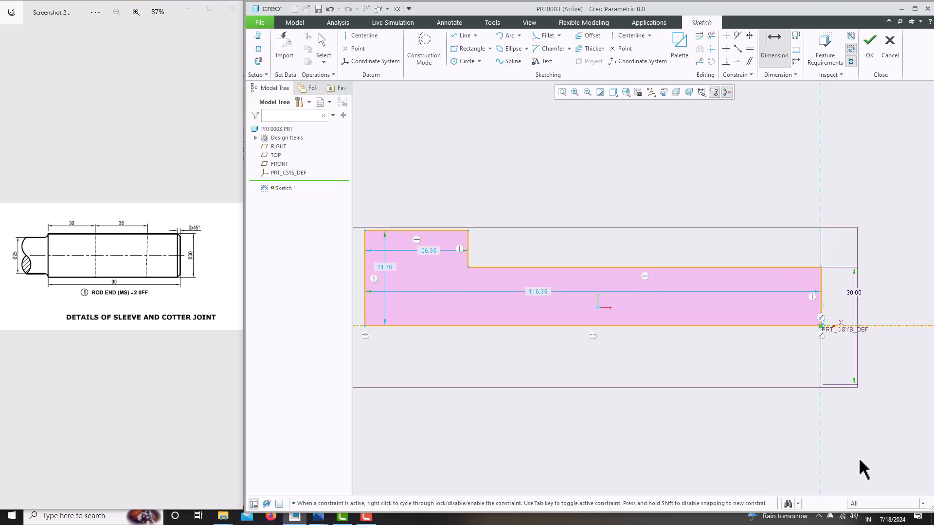
{"action": "middle_click", "coordinate": [620, 246]}
Step: Set the length of the left section's top edge to 50 mm
{"action": "scroll", "coordinate": [680, 267], "scroll_direction": "up", "scroll_amount": 3}
{"action": "scroll", "coordinate": [567, 259], "scroll_direction": "down", "scroll_amount": 1}
{"action": "scroll", "coordinate": [560, 262], "scroll_direction": "down", "scroll_amount": 2}
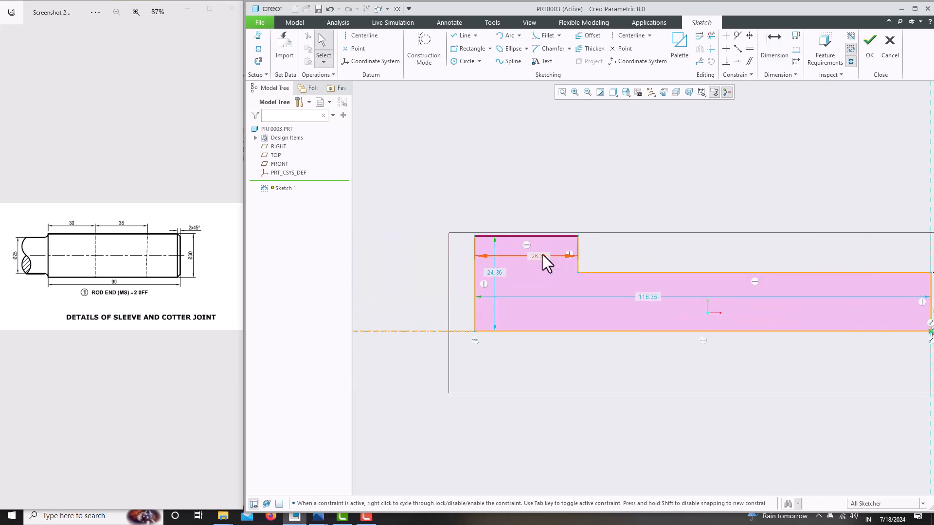
{"action": "double_click", "coordinate": [542, 254]}
{"action": "type", "text": "50"}
{"action": "key", "text": "Return"}
{"action": "scroll", "coordinate": [557, 323], "scroll_direction": "up", "scroll_amount": 2}
{"action": "scroll", "coordinate": [634, 323], "scroll_direction": "down", "scroll_amount": 2}
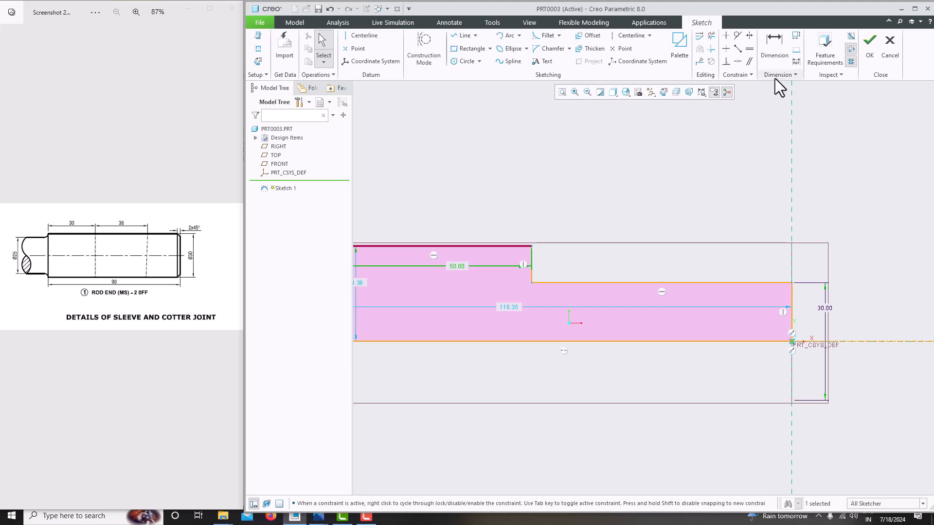
Step: Dimension the right section's top edge with a length of 90 mm
{"action": "left_click", "coordinate": [773, 58]}
{"action": "left_click", "coordinate": [681, 281]}
{"action": "middle_click", "coordinate": [681, 259]}
{"action": "type", "text": "90"}
{"action": "key", "text": "Return"}
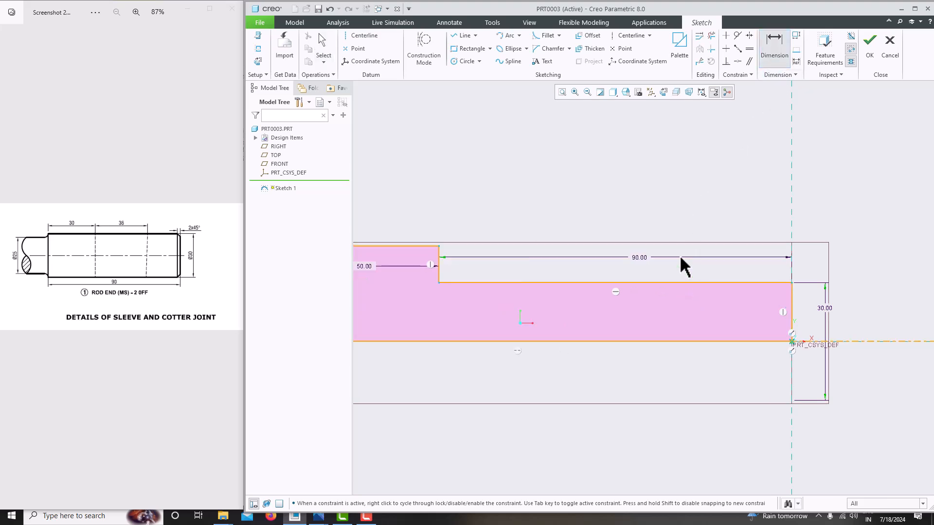
Step: Lower the left section's top edge below the right section's, to about 9.5 mm above the centerline
{"action": "scroll", "coordinate": [540, 308], "scroll_direction": "up", "scroll_amount": 2}
{"action": "scroll", "coordinate": [437, 307], "scroll_direction": "down", "scroll_amount": 2}
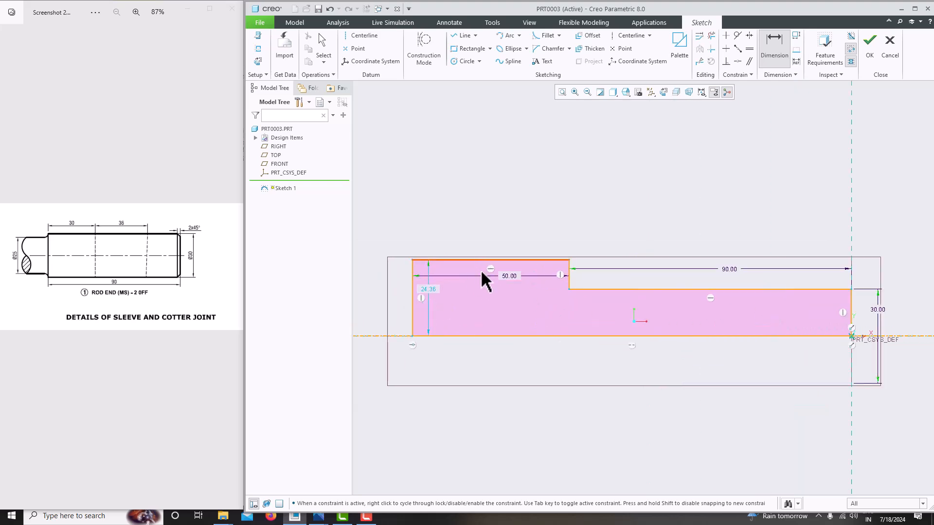
{"action": "middle_click", "coordinate": [489, 274]}
{"action": "left_click_drag", "start_coordinate": [485, 262], "coordinate": [483, 313]}
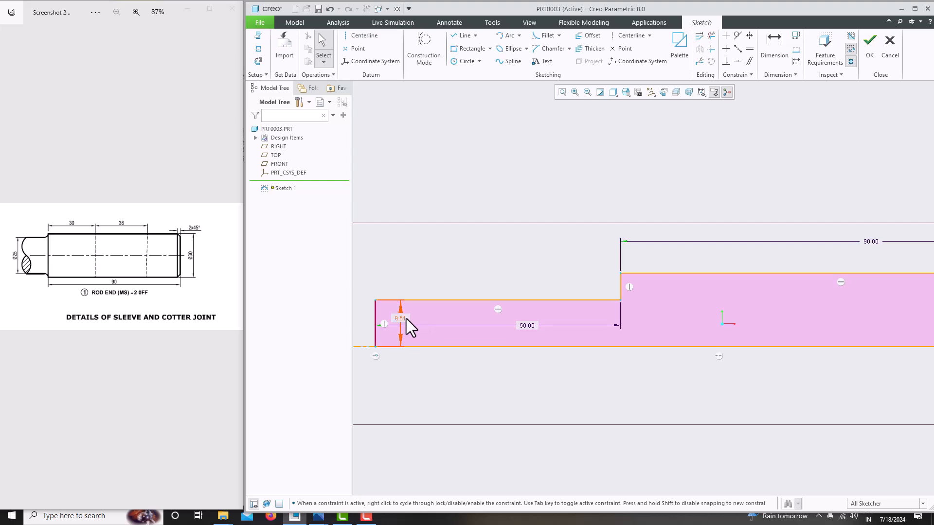
Step: Add a diameter dimension of 25 mm about the centerline at the left section's upper corner
{"action": "scroll", "coordinate": [632, 283], "scroll_direction": "down", "scroll_amount": 3}
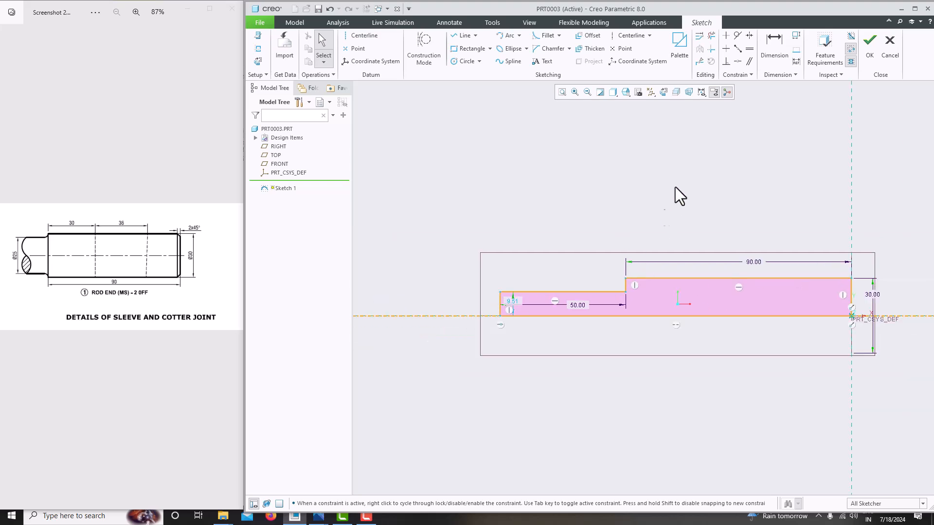
{"action": "left_click", "coordinate": [780, 57]}
{"action": "scroll", "coordinate": [457, 332], "scroll_direction": "up", "scroll_amount": 3}
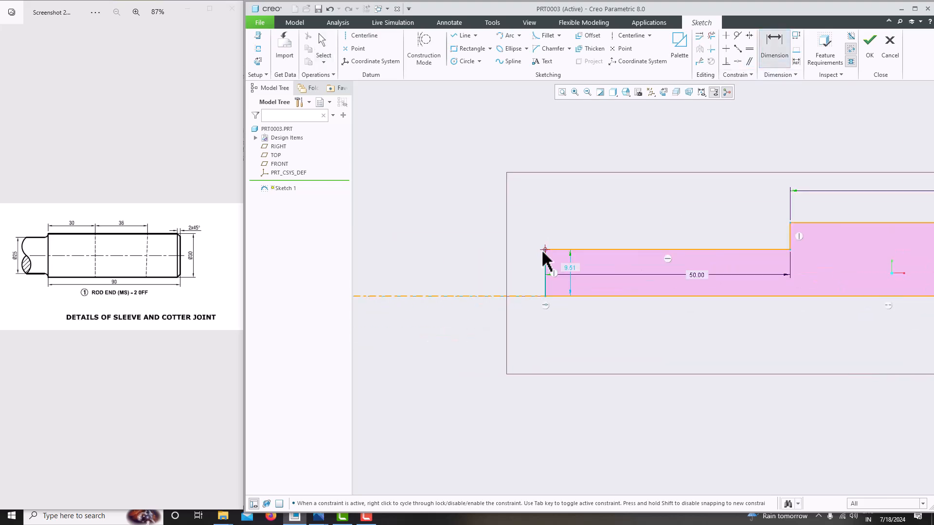
{"action": "left_click", "coordinate": [531, 296]}
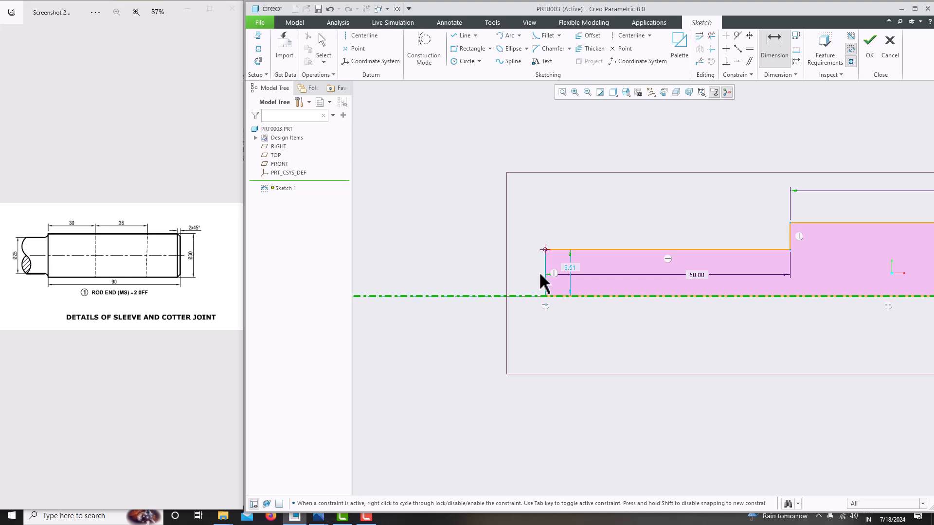
{"action": "left_click", "coordinate": [525, 296]}
{"action": "middle_click", "coordinate": [521, 280]}
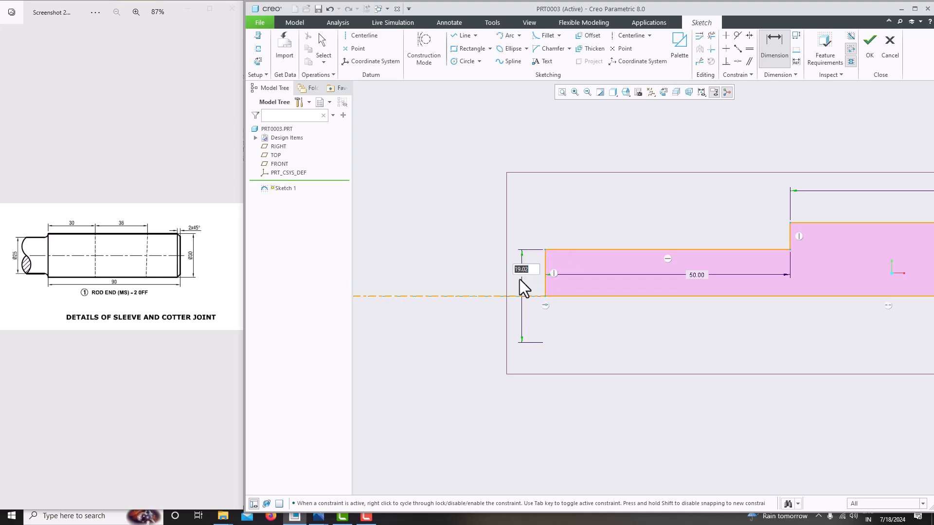
{"action": "type", "text": "25"}
{"action": "key", "text": "Return"}
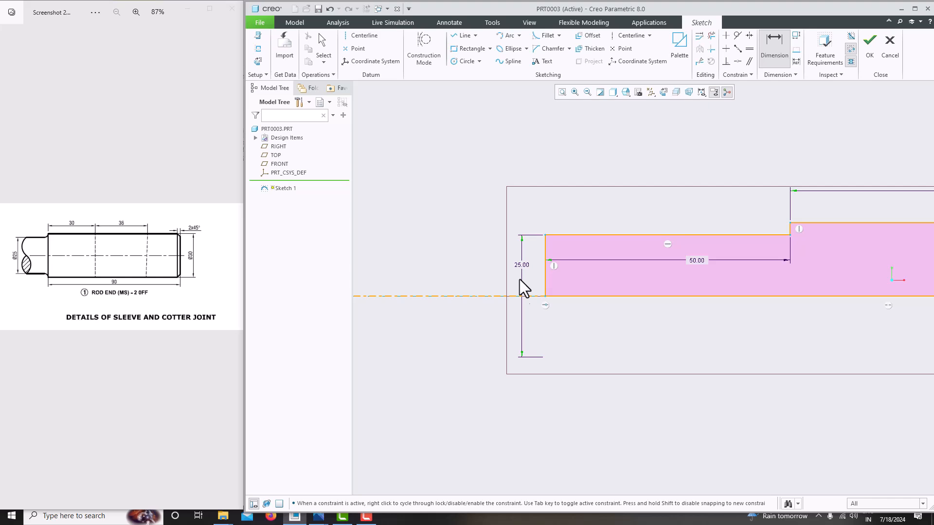
Step: Finish the sketch and revolve it 360° about its internal centerline as a solid
{"action": "scroll", "coordinate": [519, 284], "scroll_direction": "up", "scroll_amount": 4}
{"action": "scroll", "coordinate": [689, 274], "scroll_direction": "down", "scroll_amount": 3}
{"action": "scroll", "coordinate": [502, 261], "scroll_direction": "up", "scroll_amount": 3}
{"action": "scroll", "coordinate": [643, 269], "scroll_direction": "down", "scroll_amount": 1}
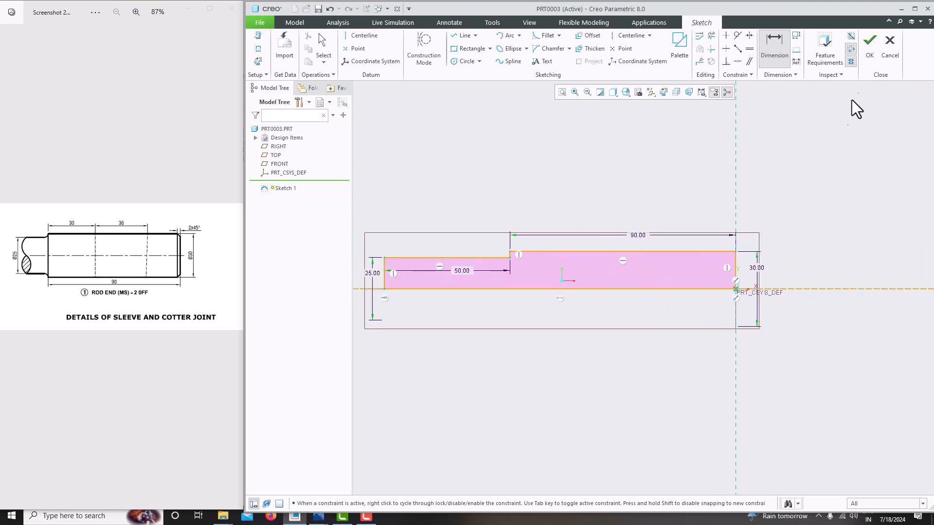
{"action": "left_click", "coordinate": [873, 61]}
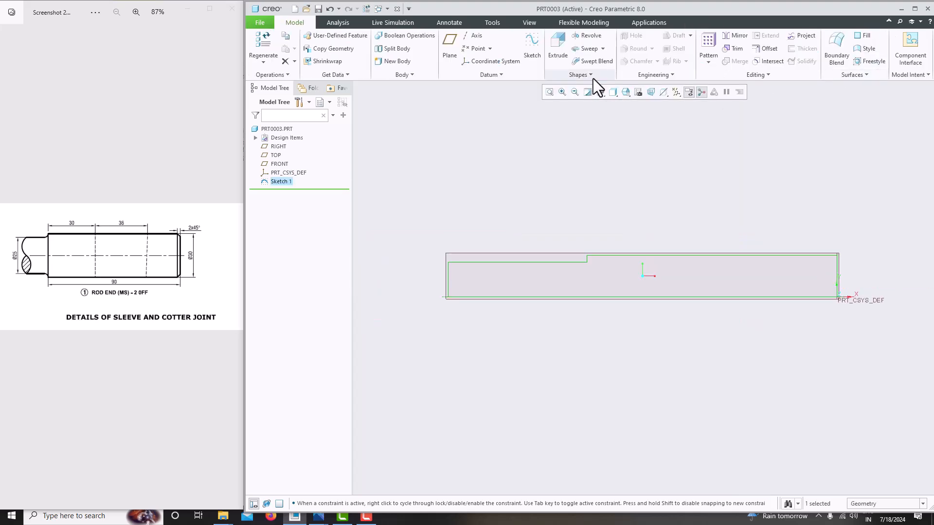
{"action": "left_click", "coordinate": [591, 37]}
{"action": "middle_click_drag", "start_coordinate": [656, 222], "coordinate": [673, 233]}
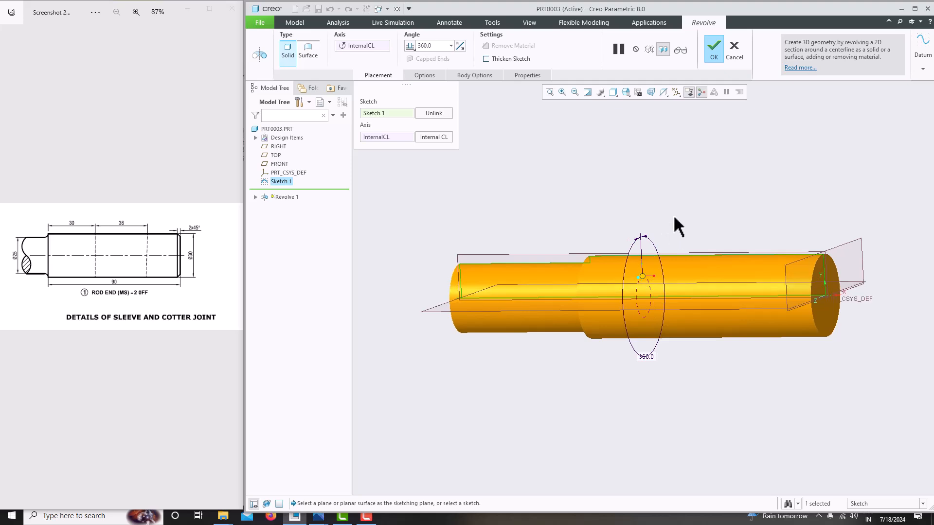
{"action": "left_click", "coordinate": [712, 58]}
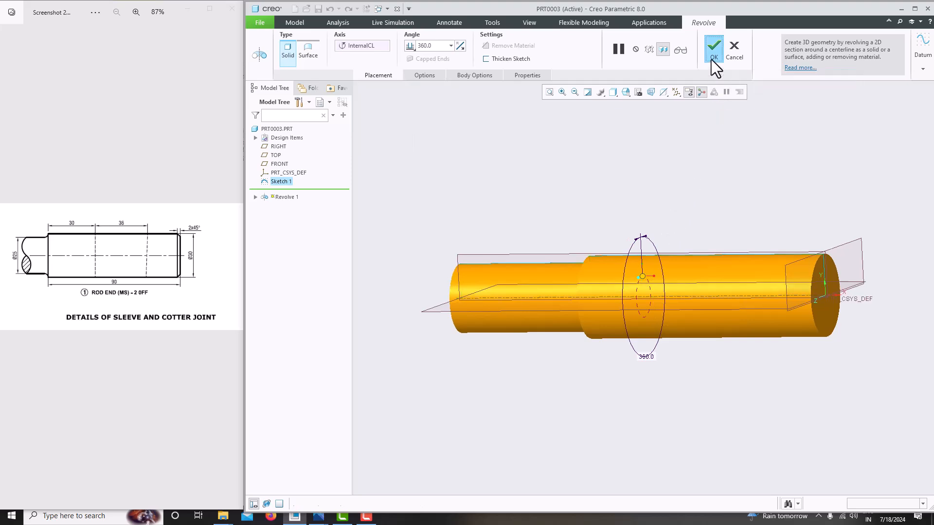
Step: Round the circular edge at the step between the 25 mm and 30 mm diameters with a 3 mm radius
{"action": "middle_click_drag", "start_coordinate": [630, 193], "coordinate": [644, 232]}
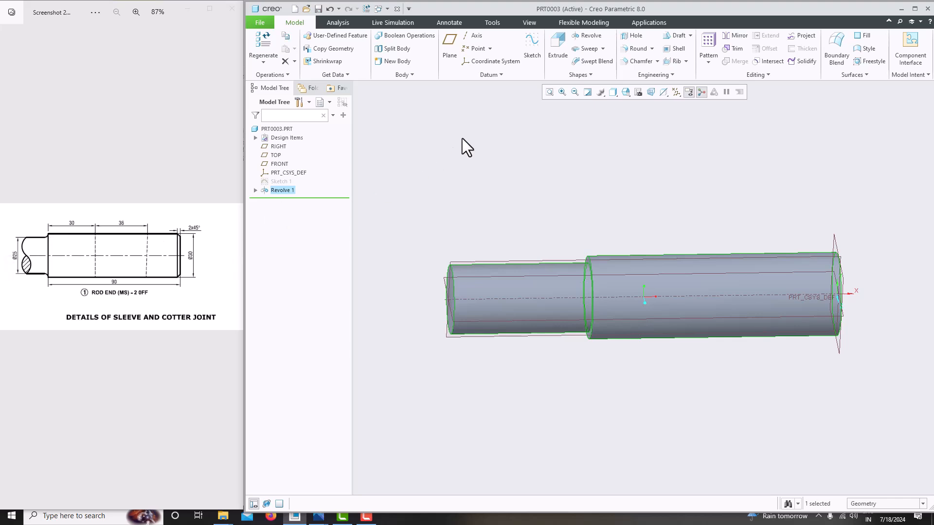
{"action": "left_click", "coordinate": [627, 48]}
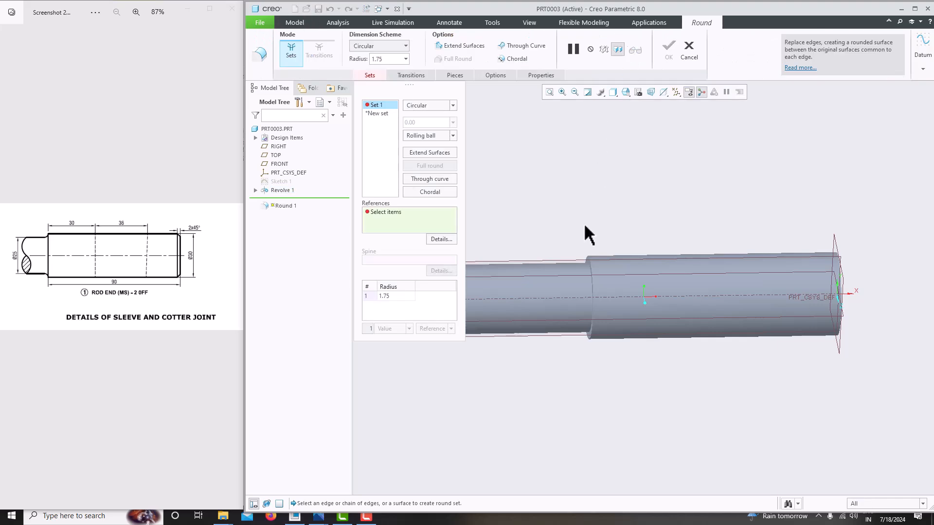
{"action": "left_click", "coordinate": [587, 263]}
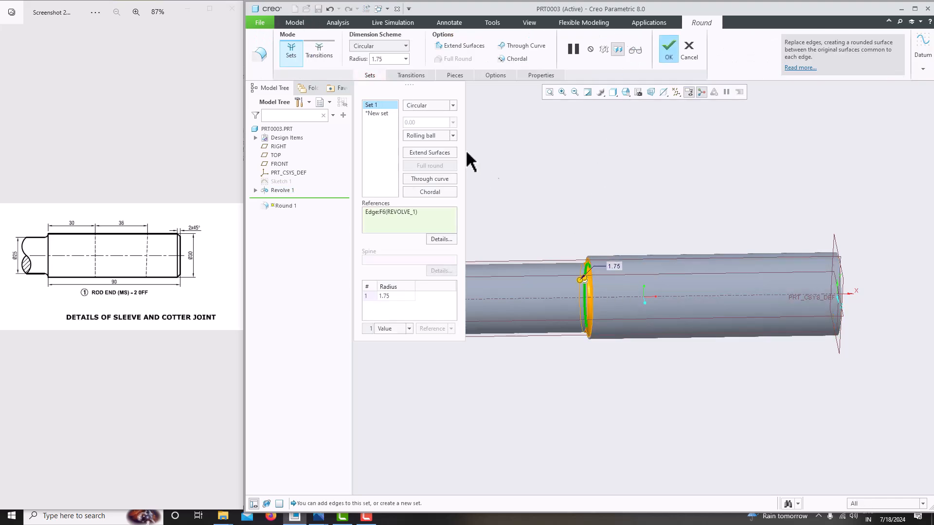
{"action": "type", "text": "3"}
{"action": "key", "text": "Return"}
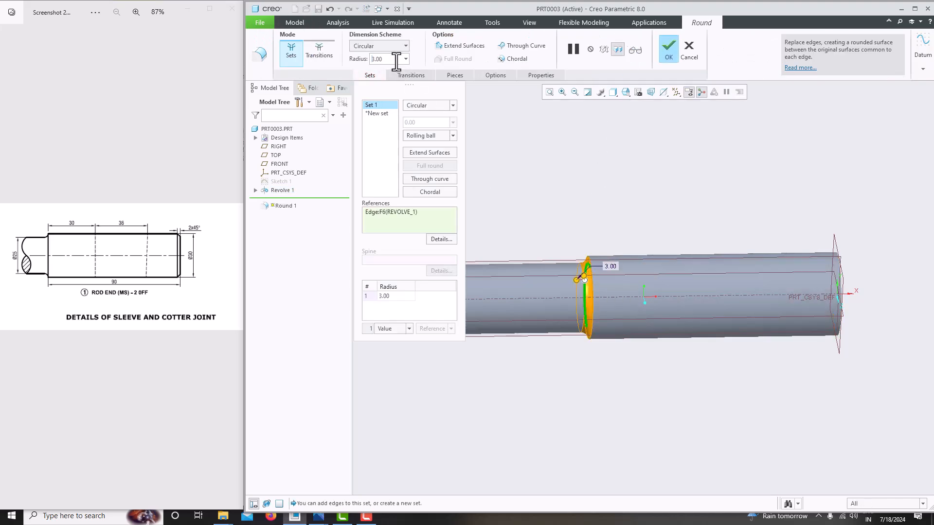
{"action": "left_click", "coordinate": [673, 51]}
Step: Accept the 3 mm round at the step between the two diameters
{"action": "mouse_move", "coordinate": [635, 168]}
{"action": "middle_mouse_down"}
{"action": "mouse_move", "coordinate": [605, 167]}
{"action": "mouse_move", "coordinate": [635, 169]}
{"action": "middle_mouse_up"}
{"action": "scroll", "coordinate": [445, 268], "scroll_direction": "up", "scroll_amount": 3}
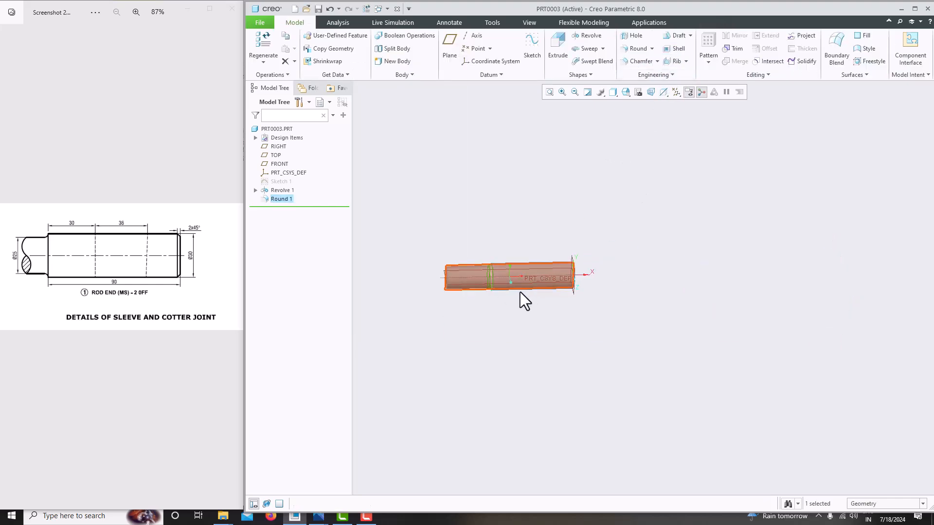
{"action": "scroll", "coordinate": [517, 293], "scroll_direction": "down", "scroll_amount": 2}
{"action": "middle_click_drag", "start_coordinate": [533, 261], "coordinate": [502, 263]}
{"action": "scroll", "coordinate": [189, 242], "scroll_direction": "up", "scroll_amount": 4}
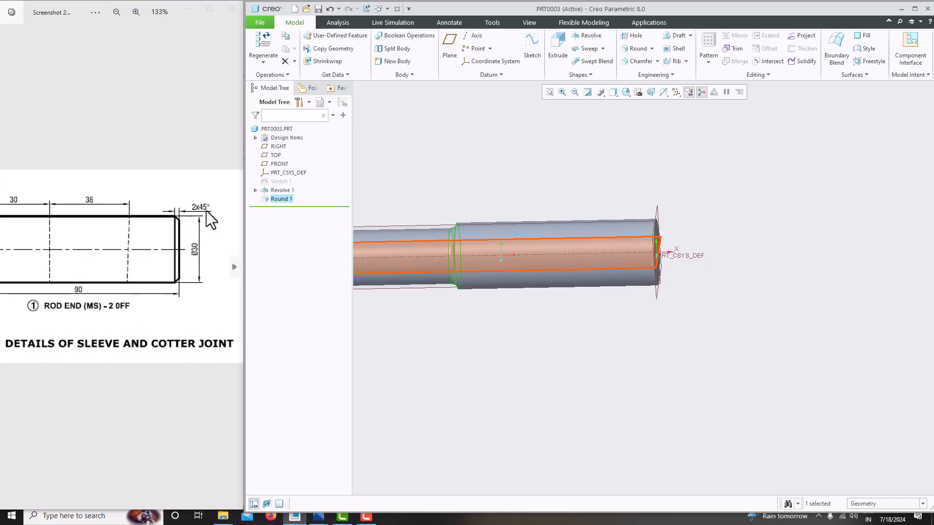
Step: Chamfer the circular edge at the free end of the 30 mm section using the 45 x D scheme with D 2 mm
{"action": "left_click", "coordinate": [637, 63]}
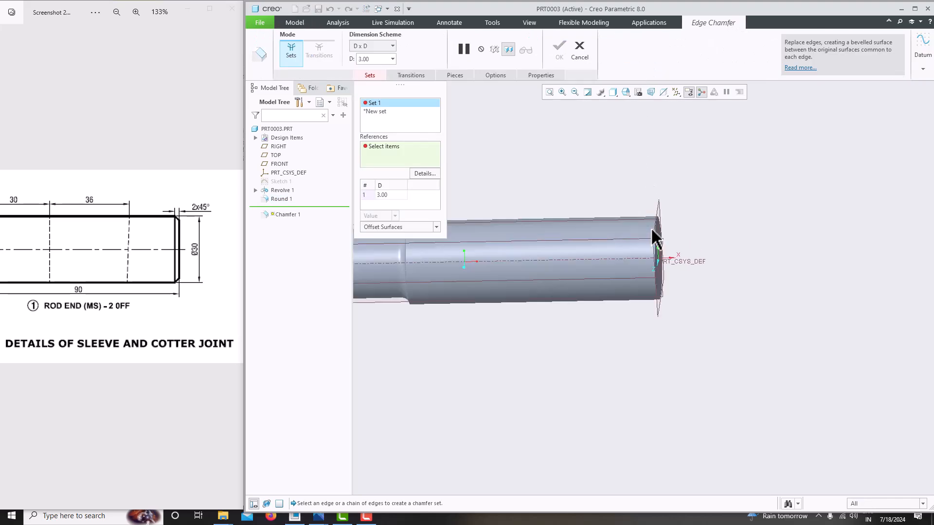
{"action": "scroll", "coordinate": [655, 226], "scroll_direction": "up", "scroll_amount": 4}
{"action": "left_click", "coordinate": [672, 210]}
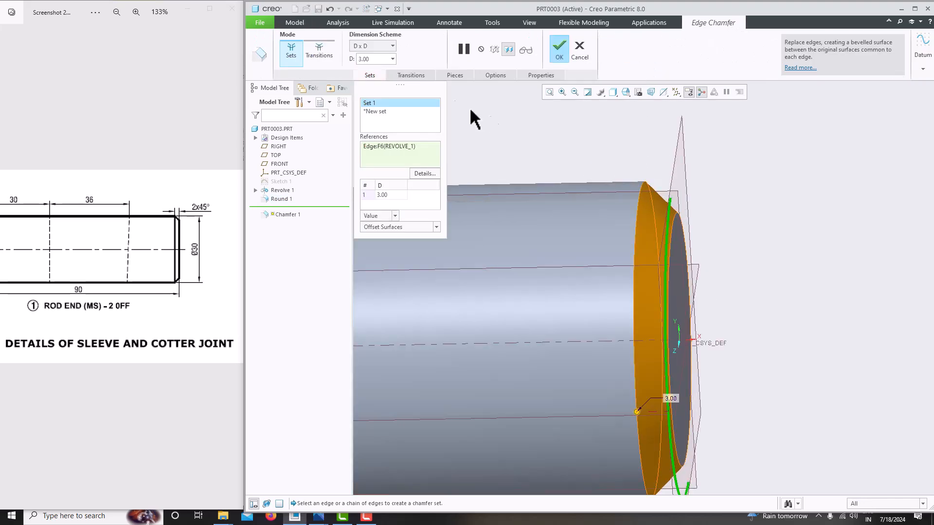
{"action": "left_click", "coordinate": [390, 48]}
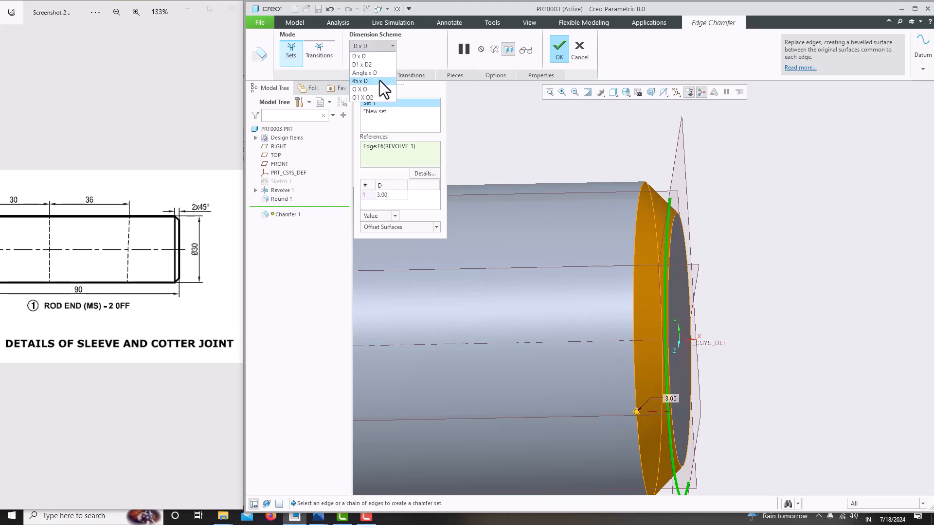
{"action": "left_click", "coordinate": [380, 81]}
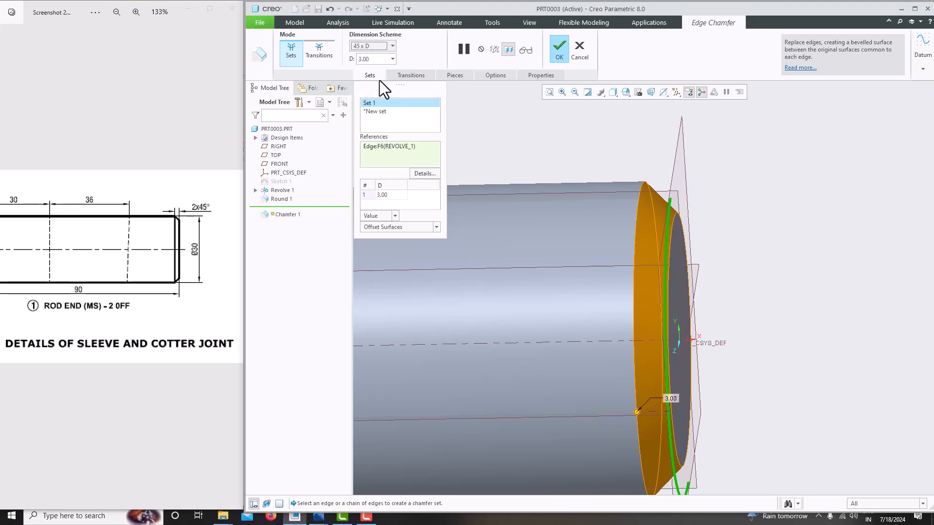
{"action": "left_click", "coordinate": [380, 59]}
{"action": "type", "text": "2"}
{"action": "key", "text": "Return"}
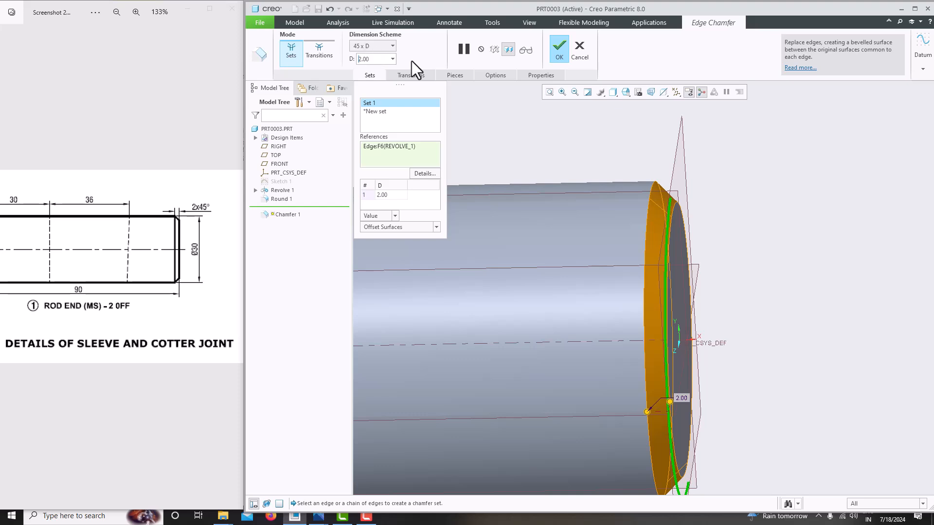
{"action": "left_click", "coordinate": [558, 55]}
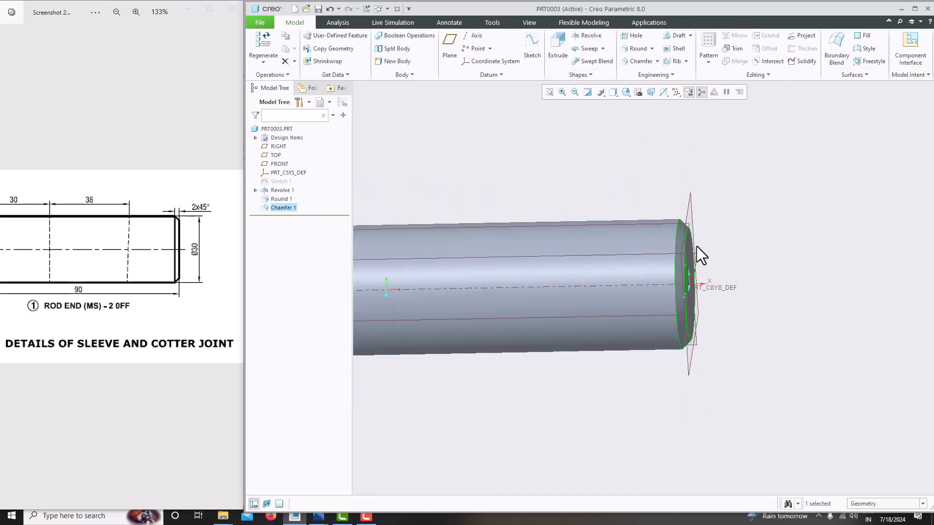
Step: Examine the chamfered rod end from several sides and check the cotter slot's dimensions in the rod end drawing
{"action": "scroll", "coordinate": [675, 259], "scroll_direction": "up", "scroll_amount": 4}
{"action": "scroll", "coordinate": [617, 280], "scroll_direction": "down", "scroll_amount": 3}
{"action": "middle_click_drag", "start_coordinate": [617, 280], "coordinate": [631, 264]}
{"action": "left_click", "coordinate": [635, 200]}
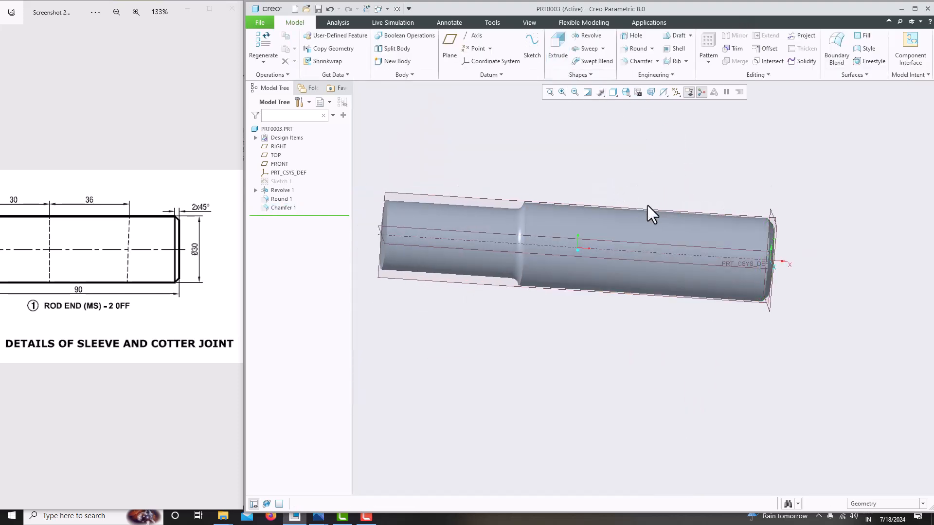
{"action": "scroll", "coordinate": [101, 308], "scroll_direction": "down", "scroll_amount": 3}
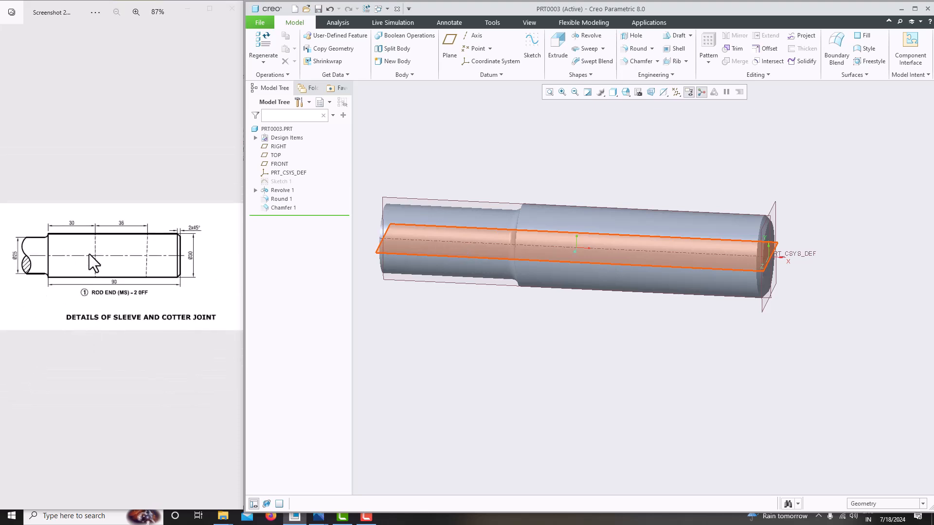
{"action": "scroll", "coordinate": [89, 254], "scroll_direction": "up", "scroll_amount": 2}
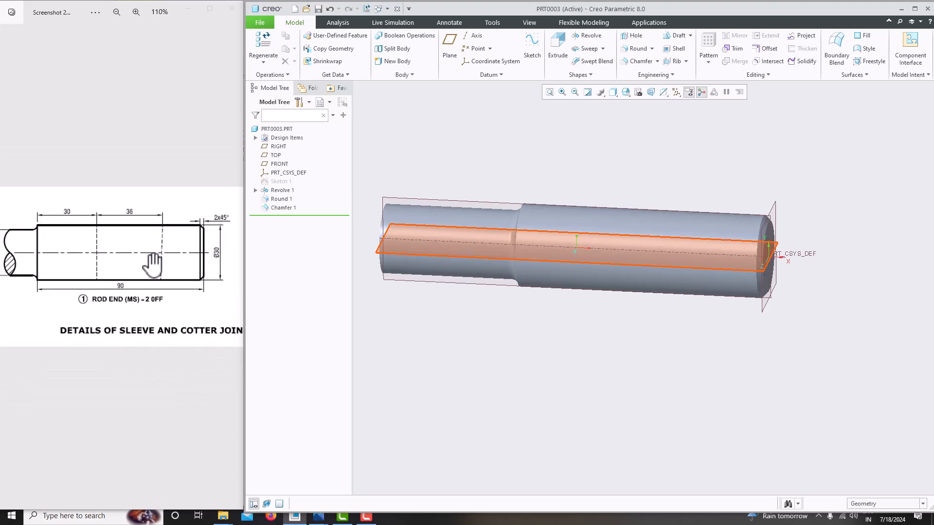
{"action": "scroll", "coordinate": [146, 261], "scroll_direction": "down", "scroll_amount": 2}
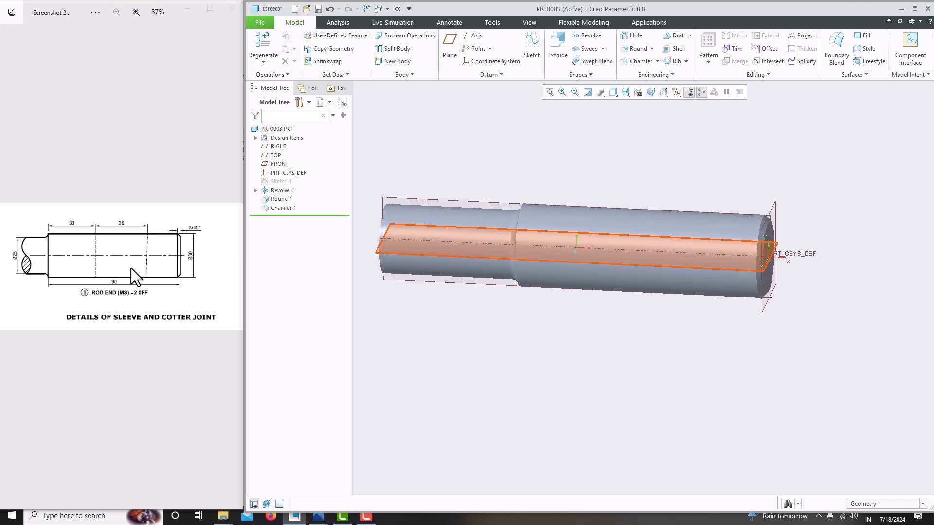
Step: Open the full drawing sheet Screenshot 2024-04-28 214741.png to examine the cotter and slot details, and return to Creo
{"action": "left_click", "coordinate": [187, 9]}
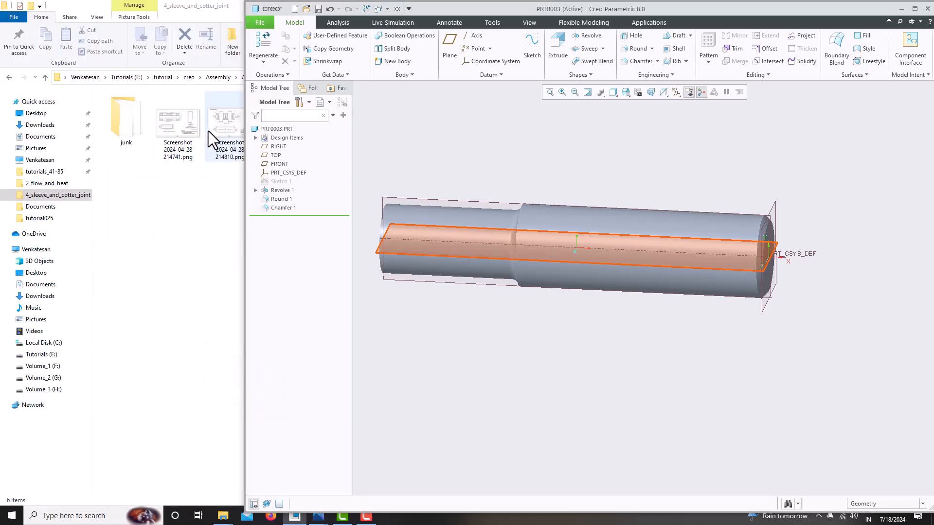
{"action": "double_click", "coordinate": [192, 125]}
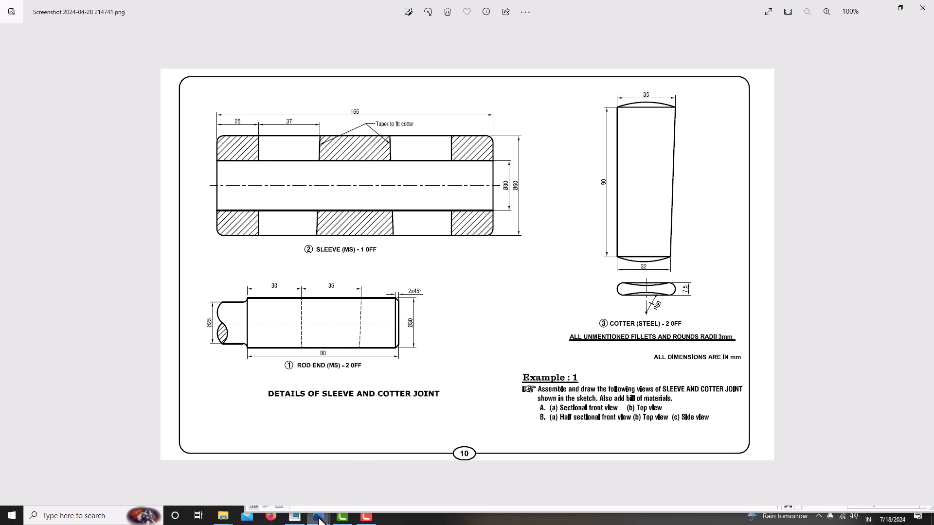
{"action": "left_click", "coordinate": [874, 9]}
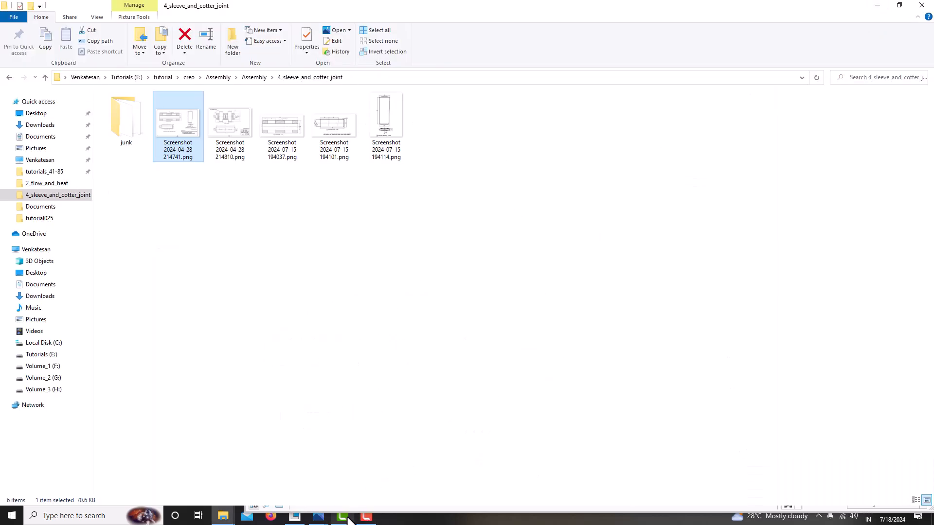
{"action": "left_click", "coordinate": [294, 516]}
Step: Start a sketch on the FRONT datum plane and orient the view parallel to it
{"action": "middle_click_drag", "start_coordinate": [497, 180], "coordinate": [529, 166]}
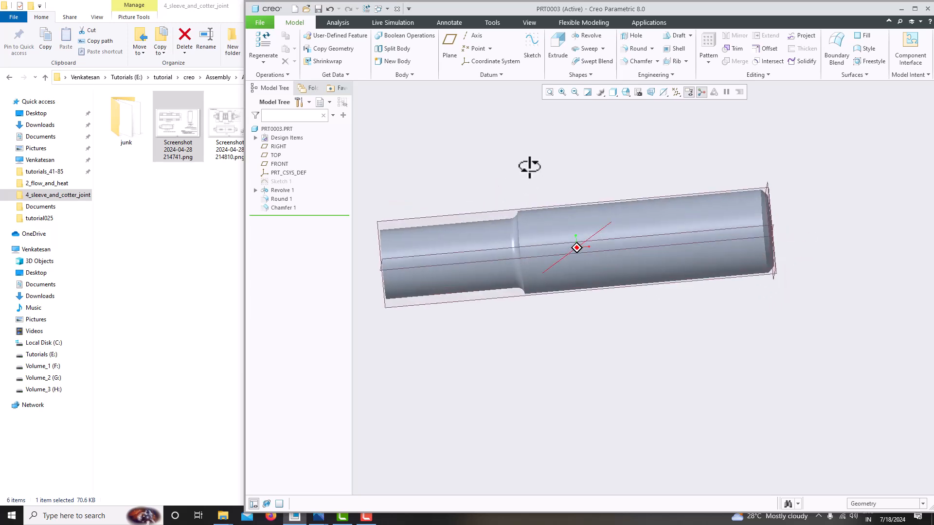
{"action": "left_click", "coordinate": [480, 210]}
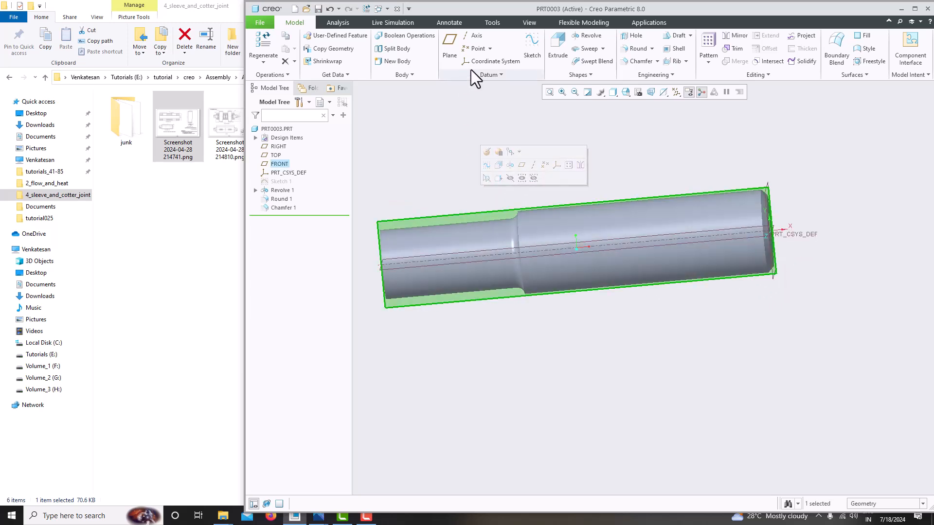
{"action": "left_click", "coordinate": [534, 47]}
{"action": "left_click", "coordinate": [656, 95]}
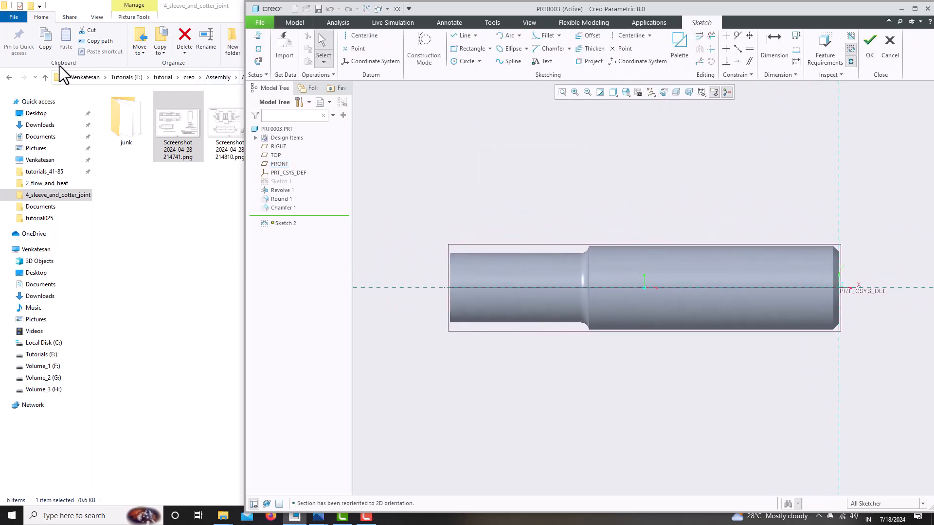
Step: Add the round's edge where the 30 mm section begins as a sketch reference, with the rod end drawing shown alongside
{"action": "left_click", "coordinate": [257, 48]}
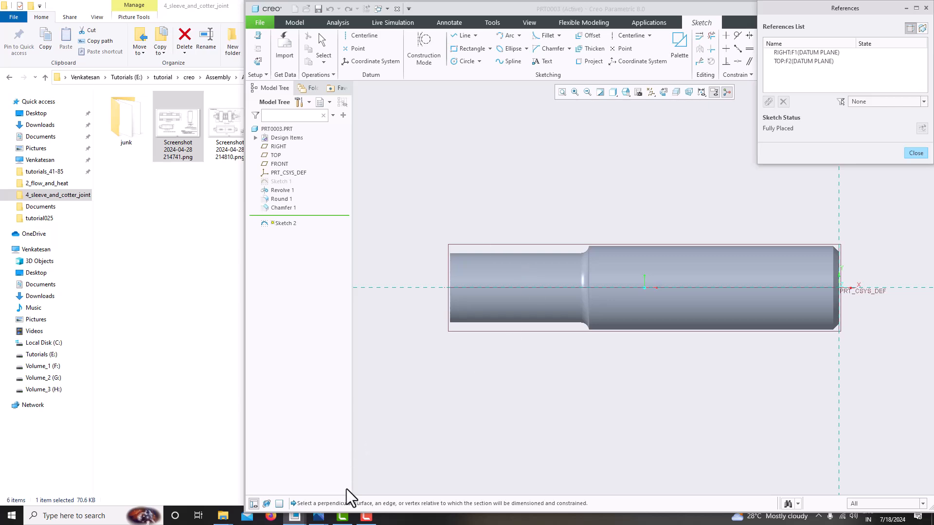
{"action": "left_click", "coordinate": [318, 515]}
{"action": "left_click", "coordinate": [322, 471]}
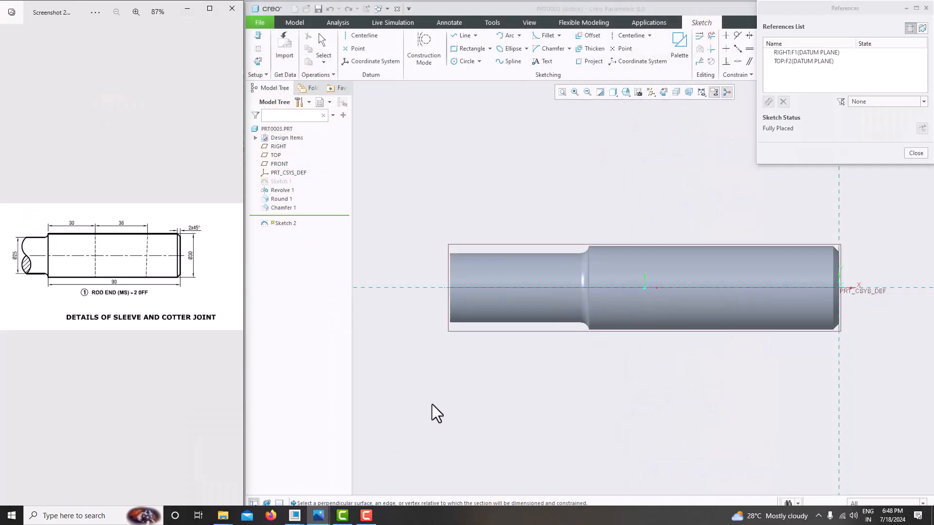
{"action": "scroll", "coordinate": [463, 302], "scroll_direction": "down", "scroll_amount": 3}
{"action": "scroll", "coordinate": [571, 272], "scroll_direction": "up", "scroll_amount": 4}
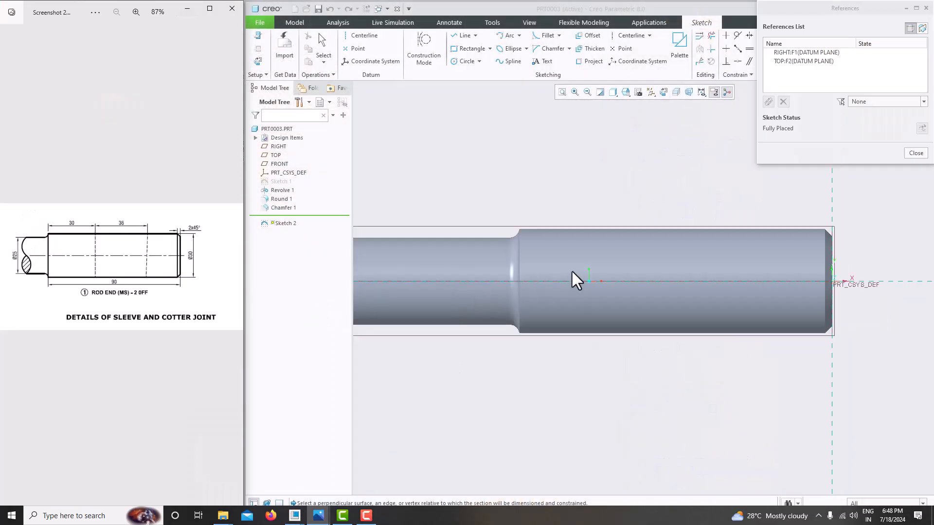
{"action": "left_click", "coordinate": [518, 261]}
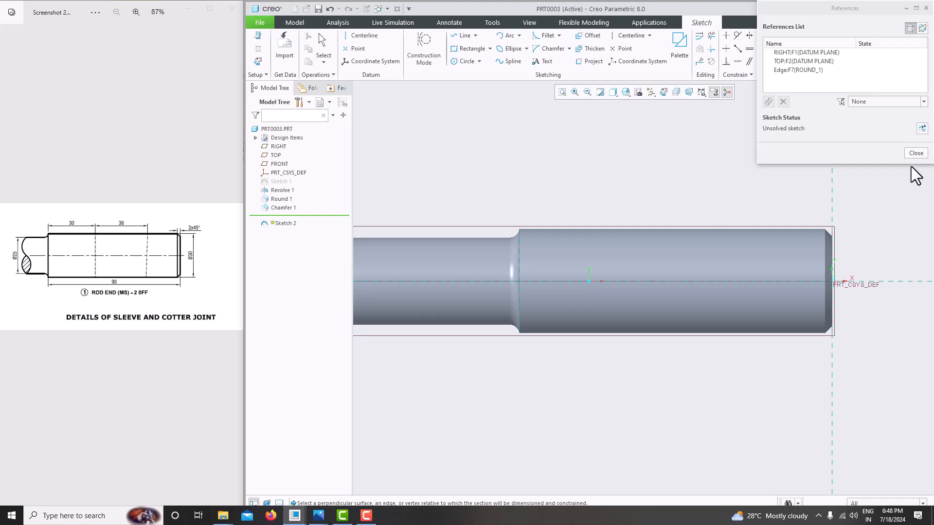
{"action": "left_click", "coordinate": [914, 153]}
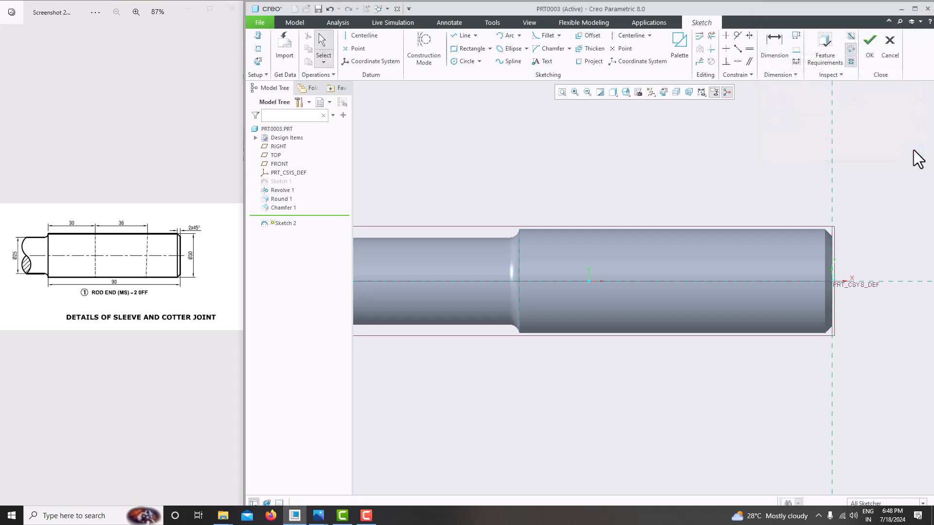
Step: Sketch a vertical line about 73 mm long across the 30 mm section, about 27 mm from the round's reference edge
{"action": "left_click", "coordinate": [464, 34]}
{"action": "left_click", "coordinate": [604, 230]}
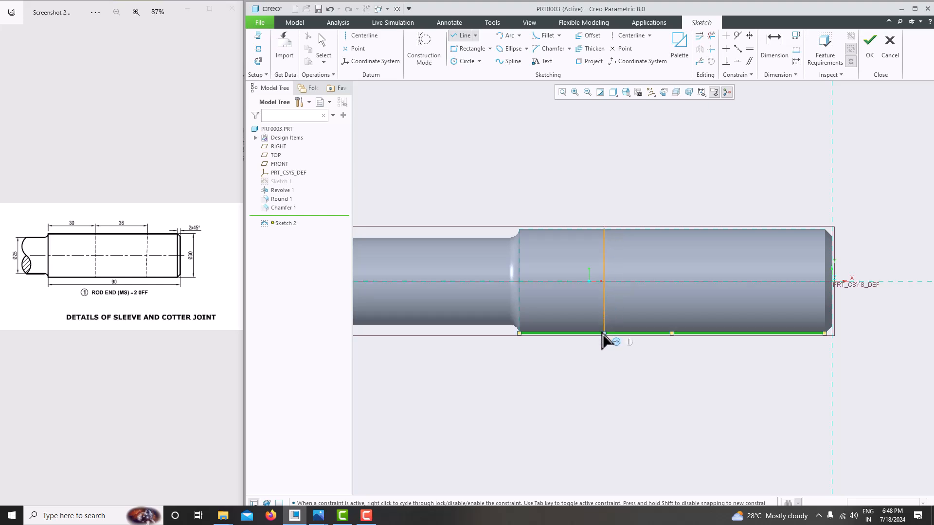
{"action": "middle_click", "coordinate": [622, 189]}
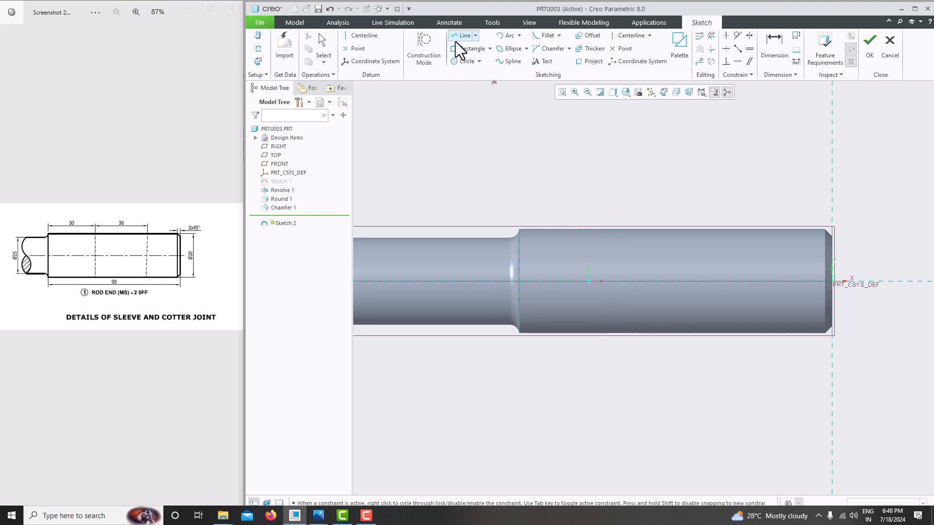
{"action": "left_click", "coordinate": [612, 146]}
{"action": "left_click", "coordinate": [614, 405]}
{"action": "middle_click", "coordinate": [666, 362]}
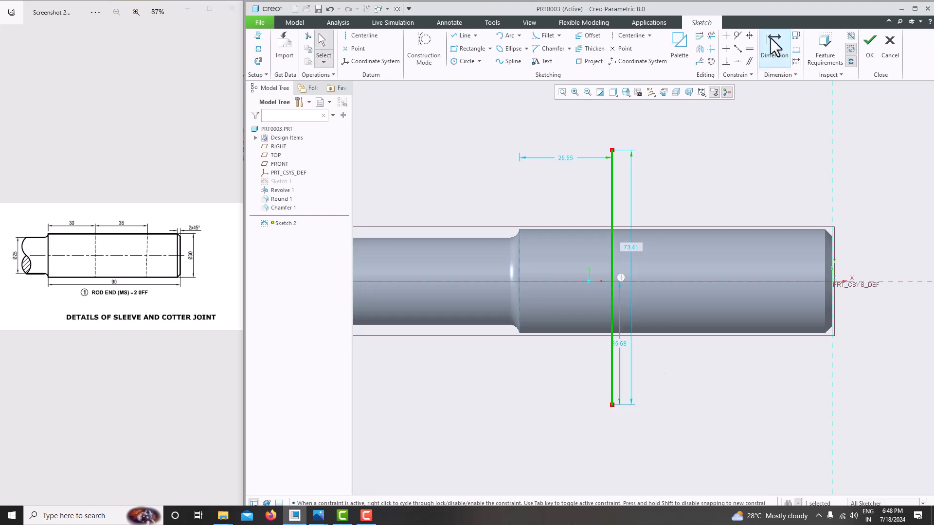
Step: Make the vertical line's two endpoints symmetric about the horizontal reference
{"action": "left_click", "coordinate": [749, 36]}
{"action": "left_click", "coordinate": [613, 150]}
{"action": "left_click", "coordinate": [613, 405]}
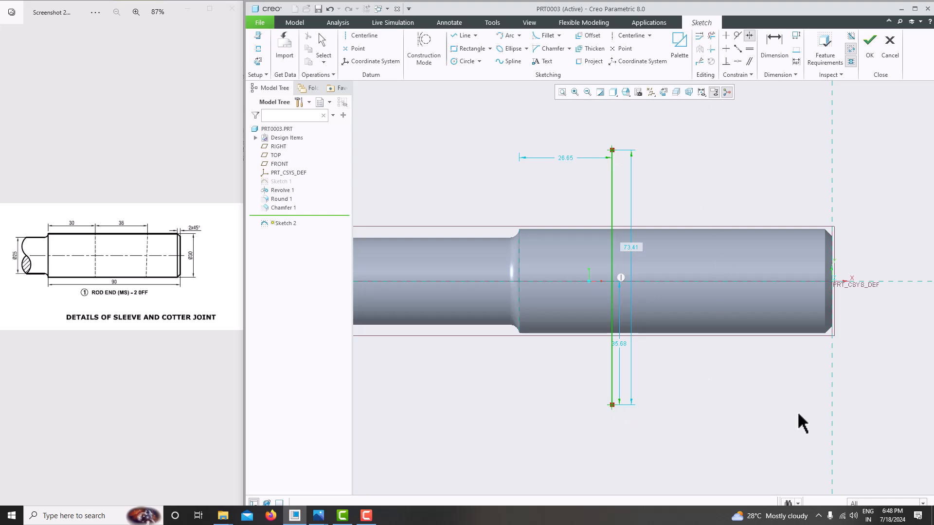
{"action": "left_click", "coordinate": [754, 281]}
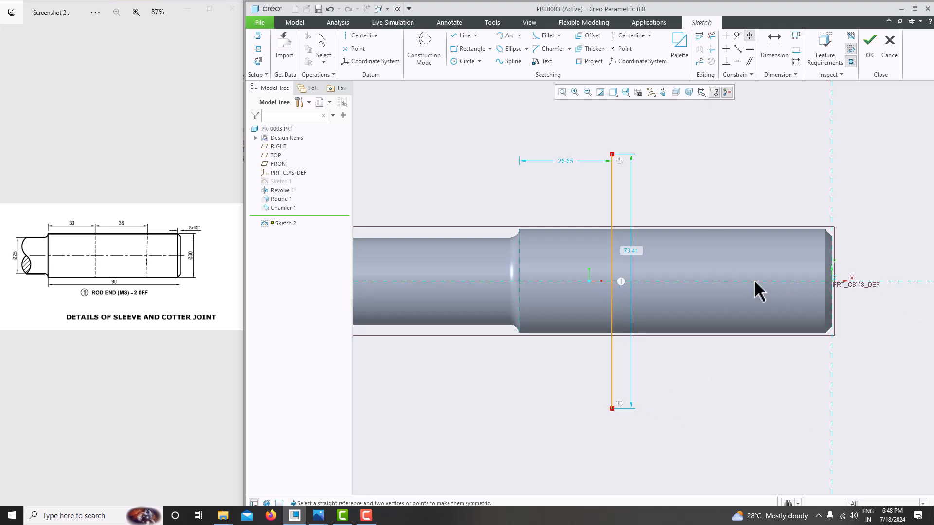
{"action": "middle_click", "coordinate": [673, 182]}
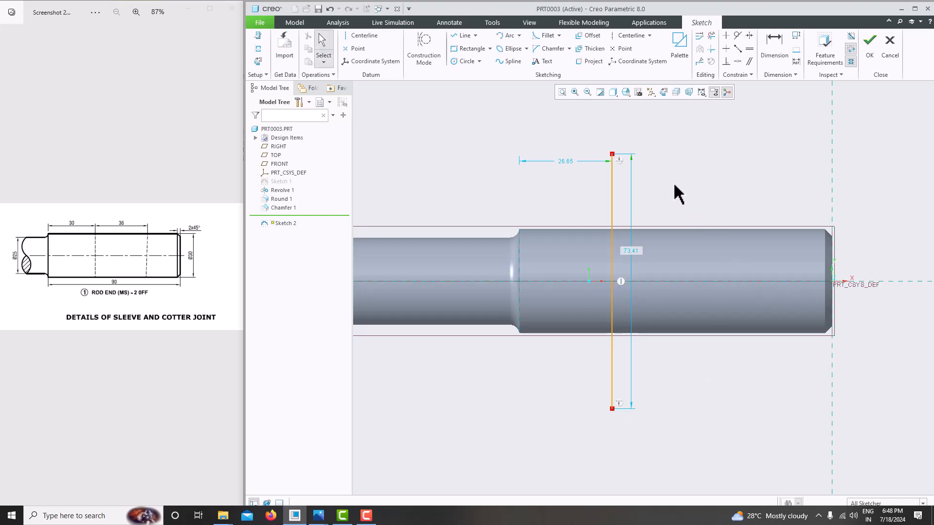
Step: Set the line's distance from the round's reference edge to 30 mm and its length to 90 mm
{"action": "double_click", "coordinate": [559, 163]}
{"action": "type", "text": "30"}
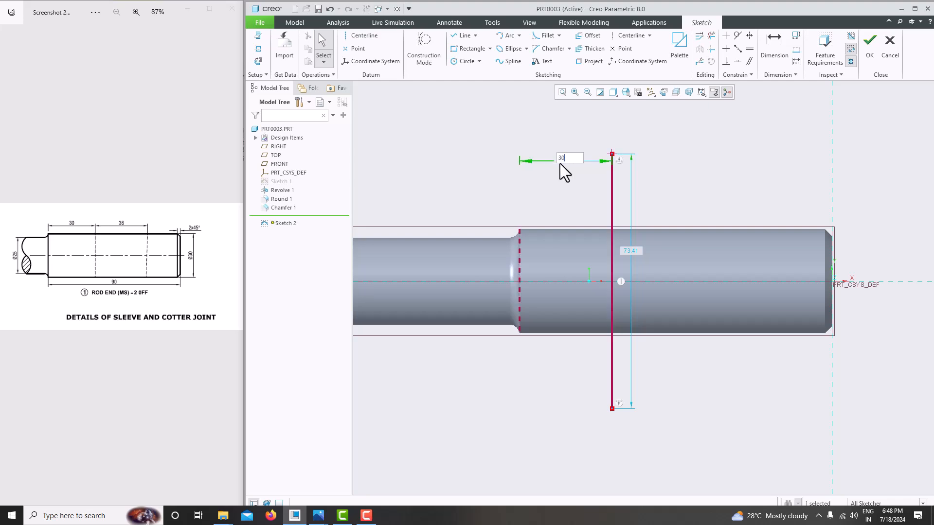
{"action": "key", "text": "Return"}
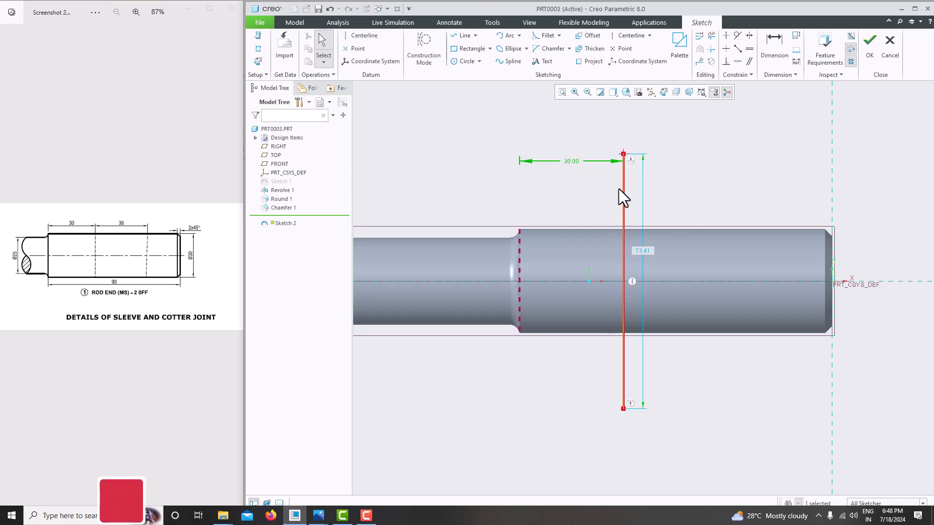
{"action": "double_click", "coordinate": [646, 251]}
{"action": "type", "text": "90"}
{"action": "key", "text": "Return"}
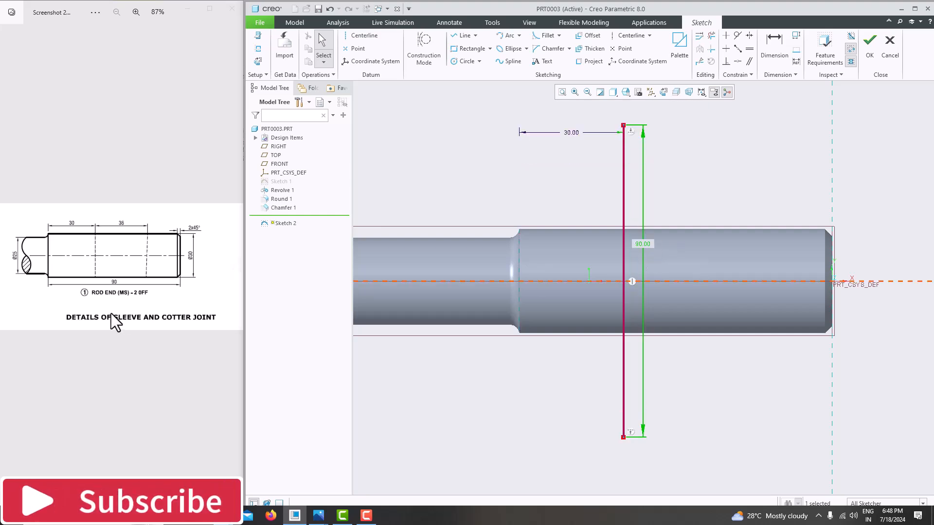
Step: Open the full drawing sheet Screenshot 2024-04-28 214741.png, dock it beside the model, and return to Creo
{"action": "left_click", "coordinate": [188, 8]}
{"action": "double_click", "coordinate": [184, 129]}
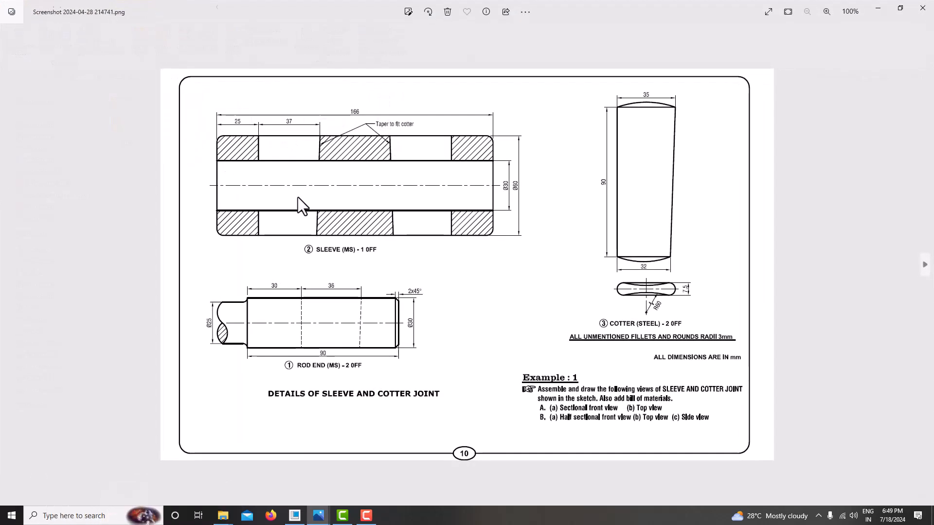
{"action": "key", "text": "super+Left"}
{"action": "left_click_drag", "start_coordinate": [467, 255], "coordinate": [117, 255]}
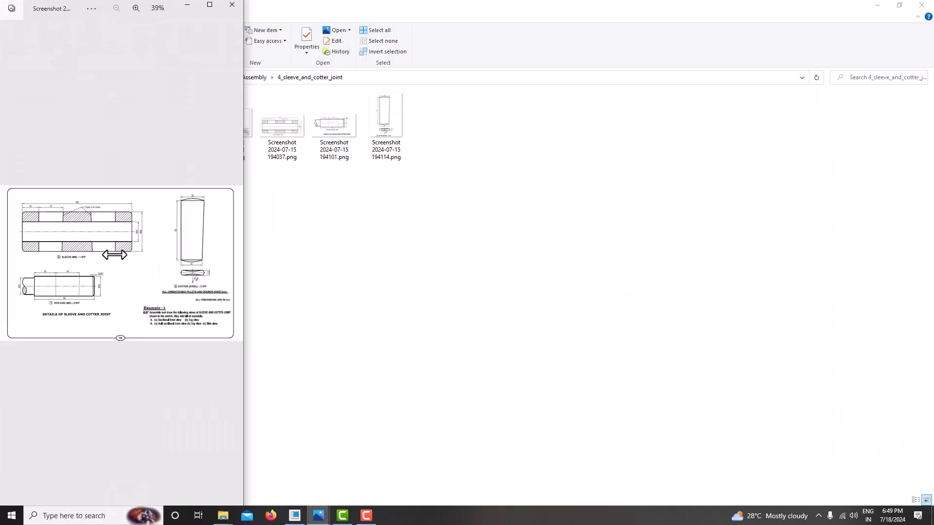
{"action": "left_click", "coordinate": [294, 515]}
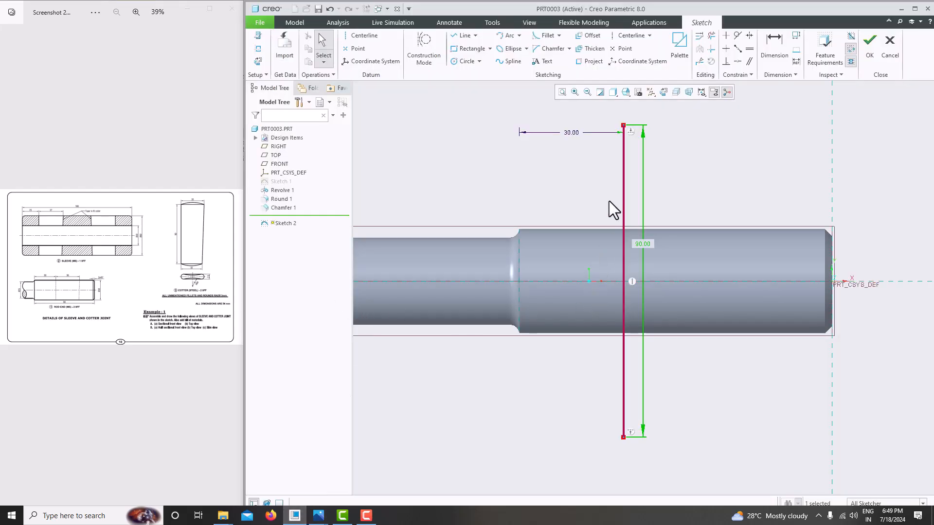
Step: Examine the cotter and rod end dimensions on the drawing sheet
{"action": "scroll", "coordinate": [212, 245], "scroll_direction": "up", "scroll_amount": 5}
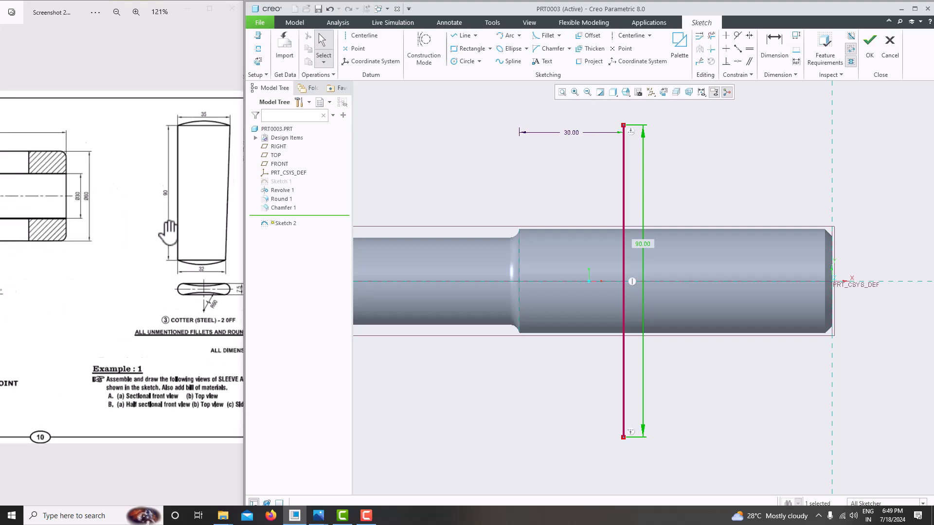
{"action": "scroll", "coordinate": [168, 222], "scroll_direction": "down", "scroll_amount": 3}
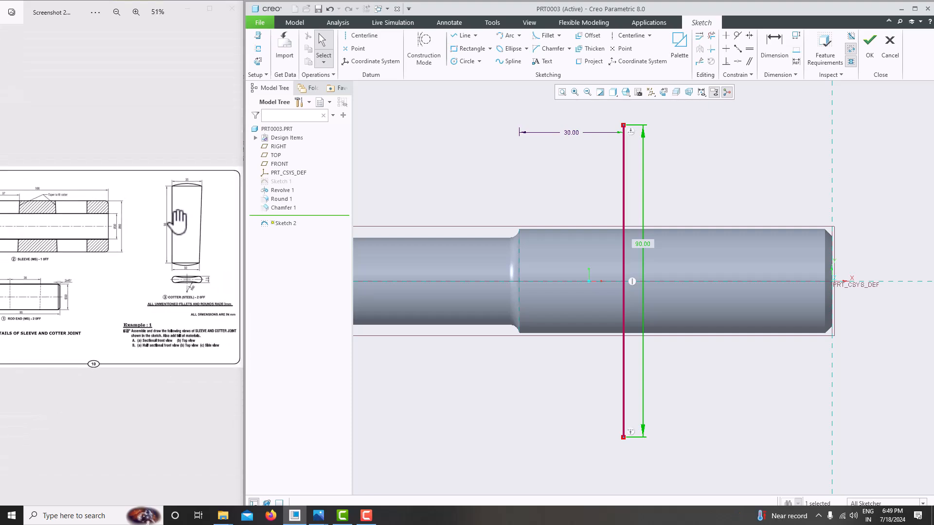
{"action": "scroll", "coordinate": [184, 225], "scroll_direction": "up", "scroll_amount": 2}
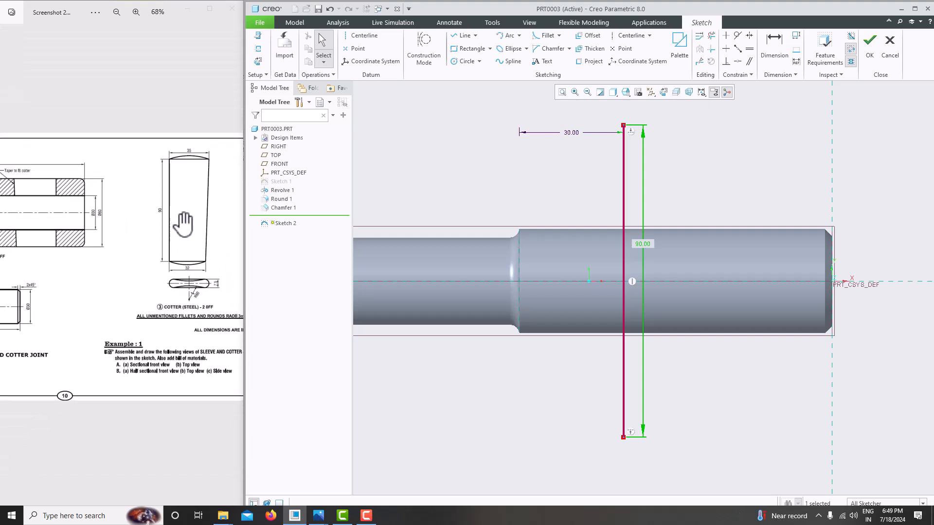
{"action": "scroll", "coordinate": [184, 225], "scroll_direction": "down", "scroll_amount": 2}
{"action": "scroll", "coordinate": [88, 287], "scroll_direction": "down", "scroll_amount": 2}
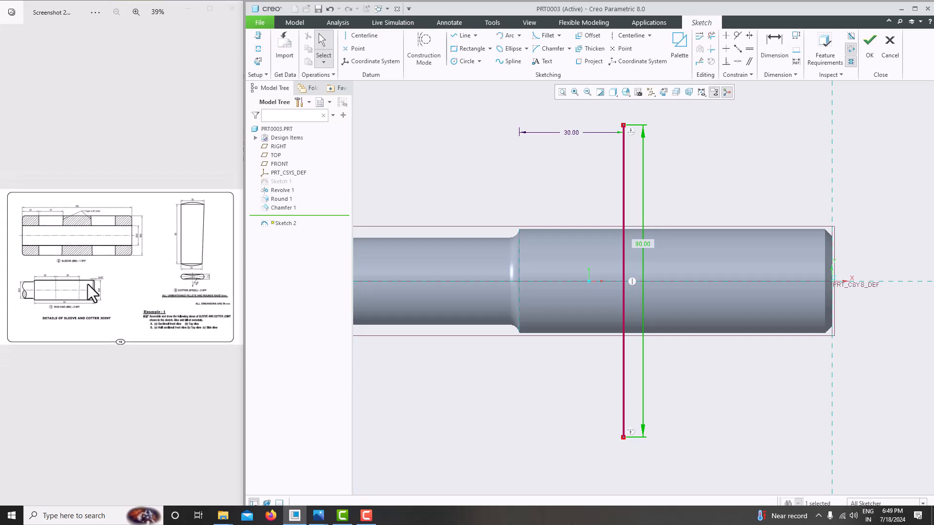
{"action": "scroll", "coordinate": [87, 284], "scroll_direction": "up", "scroll_amount": 2}
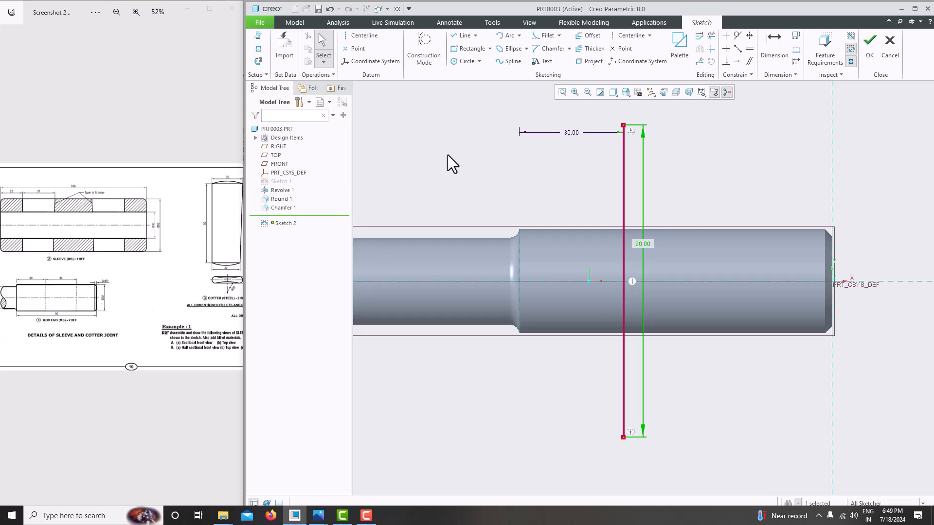
Step: Examine the assembled joint's sectional and top views on the solution sheet, and return to the detail sheet's cotter view
{"action": "left_click", "coordinate": [235, 267]}
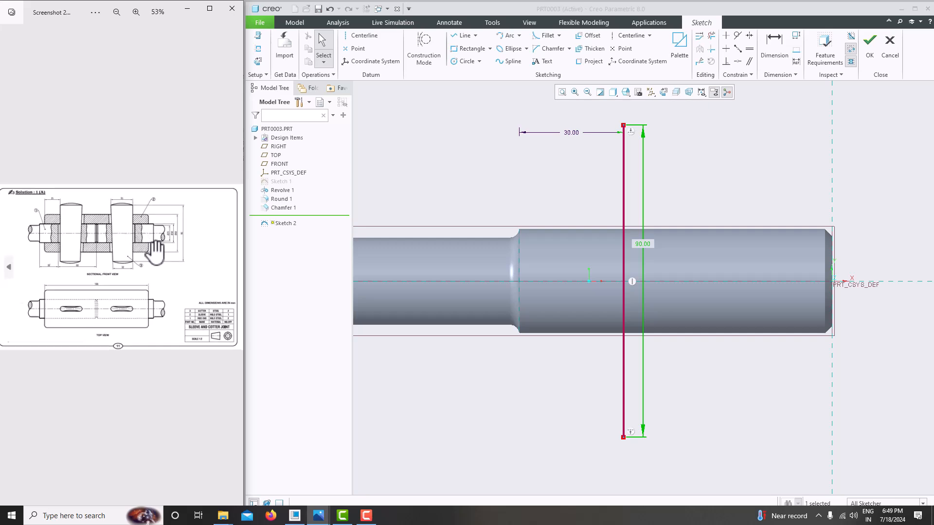
{"action": "scroll", "coordinate": [155, 252], "scroll_direction": "up", "scroll_amount": 2}
{"action": "key", "text": "Right"}
{"action": "key", "text": "Left"}
{"action": "key", "text": "Left"}
{"action": "key", "text": "Left"}
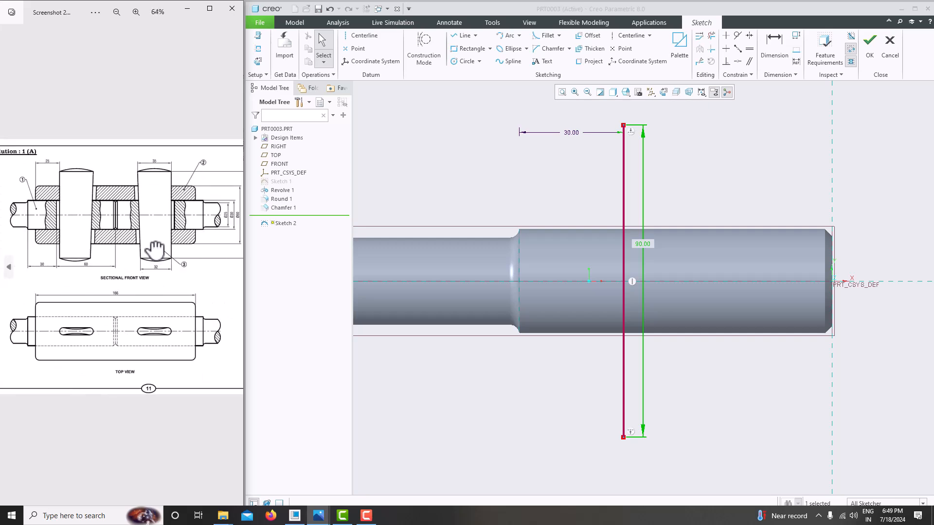
{"action": "key", "text": "Left"}
{"action": "key", "text": "Left"}
{"action": "left_click", "coordinate": [9, 268]}
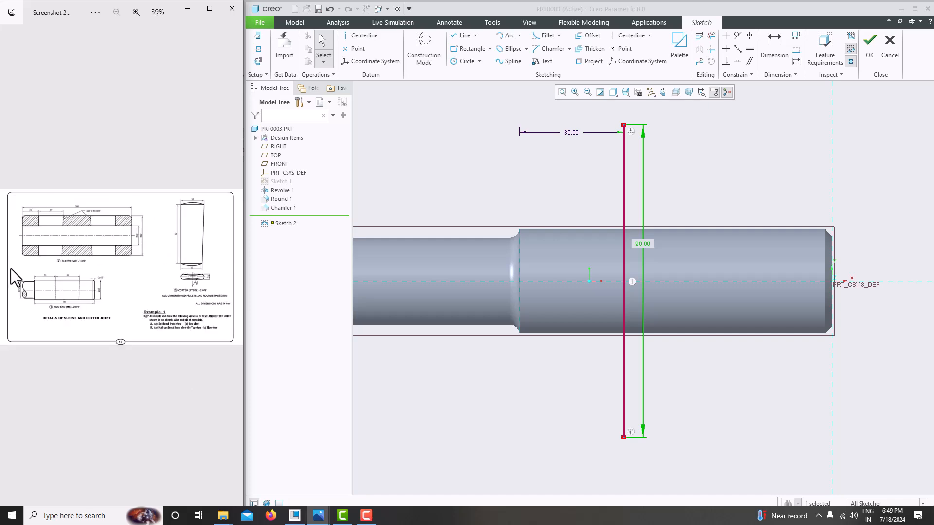
{"action": "scroll", "coordinate": [174, 241], "scroll_direction": "up", "scroll_amount": 2}
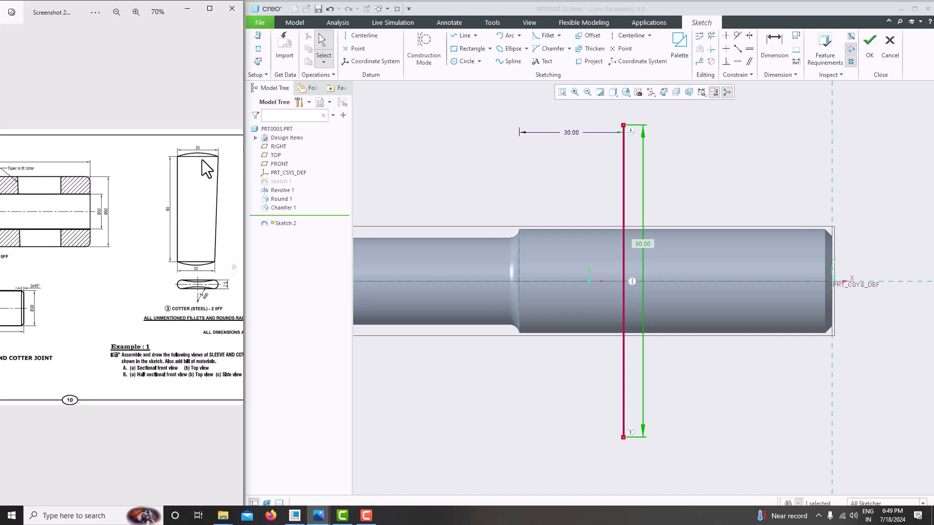
Step: Sketch three connected lines that close the 90 mm line into a tapered outline, with its lower horizontal edge about 22 mm long
{"action": "left_click", "coordinate": [456, 36]}
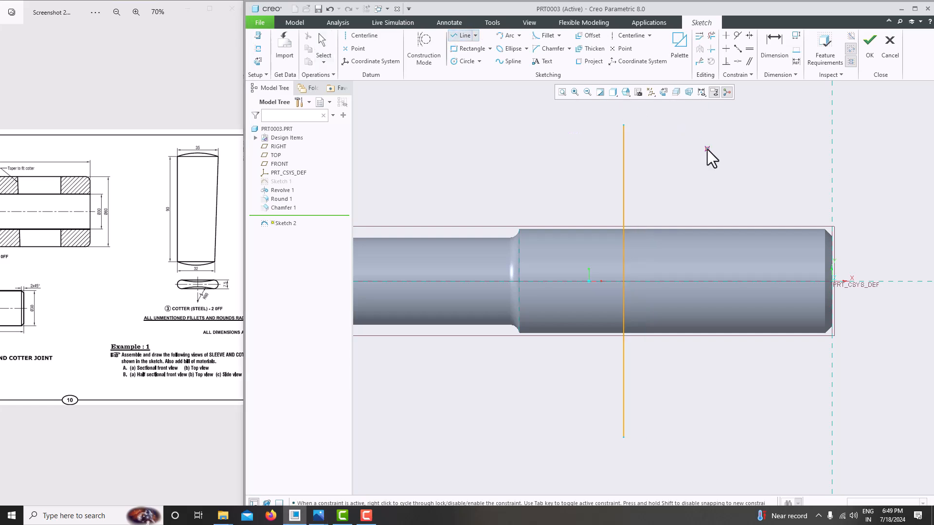
{"action": "left_click", "coordinate": [629, 124]}
{"action": "left_click", "coordinate": [737, 125]}
{"action": "left_click", "coordinate": [690, 438]}
{"action": "left_click", "coordinate": [625, 438]}
{"action": "middle_click", "coordinate": [546, 392]}
{"action": "middle_click", "coordinate": [545, 387]}
Step: Set the tapered outline's upper edge to 35 mm and dimension its lower edge at 32 mm
{"action": "double_click", "coordinate": [665, 112]}
{"action": "type", "text": "35"}
{"action": "key", "text": "Return"}
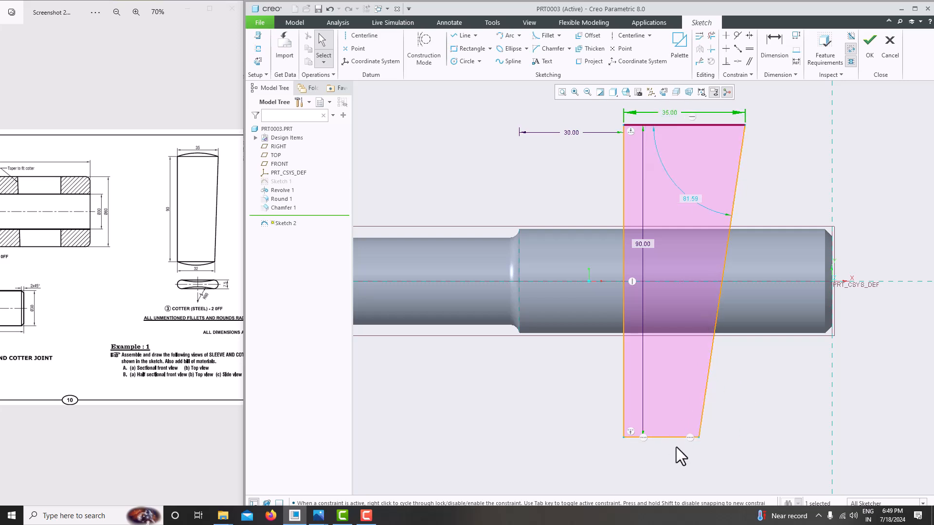
{"action": "left_click", "coordinate": [666, 437]}
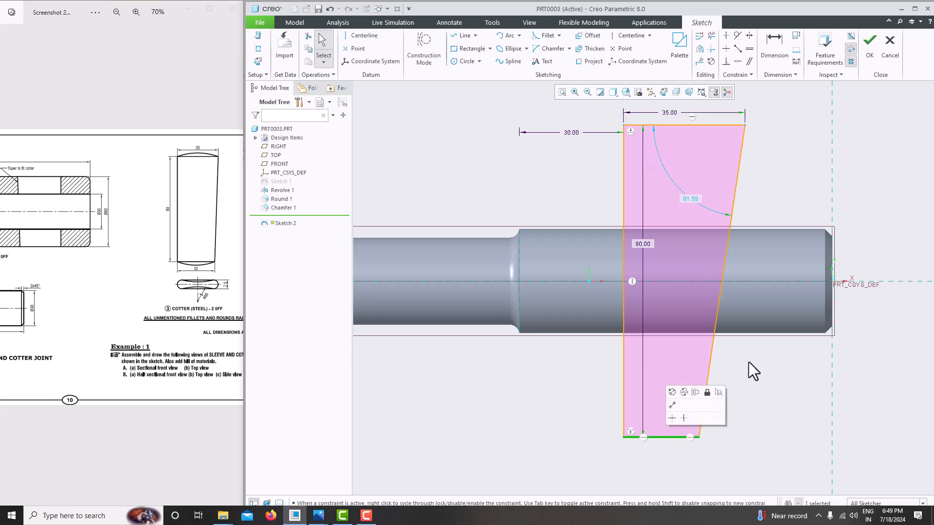
{"action": "left_click", "coordinate": [774, 46]}
{"action": "middle_click", "coordinate": [658, 447]}
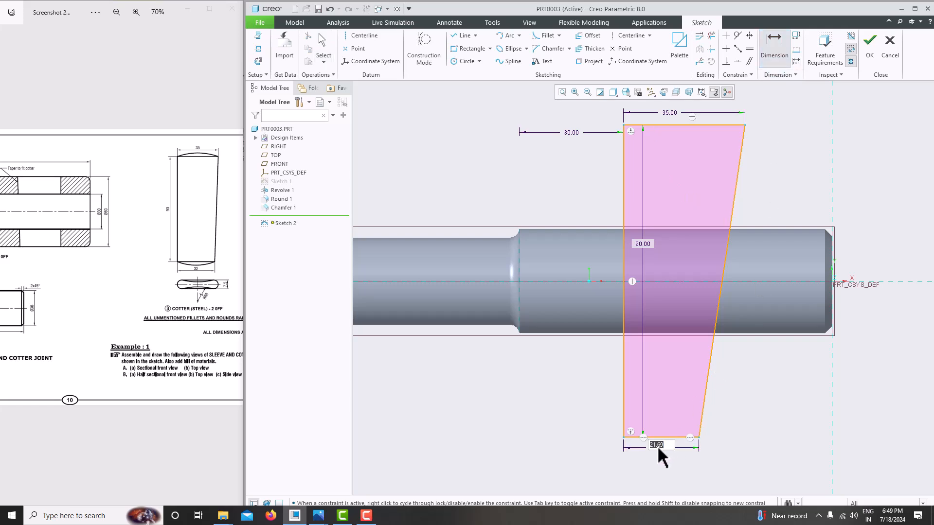
{"action": "type", "text": "32"}
{"action": "key", "text": "Return"}
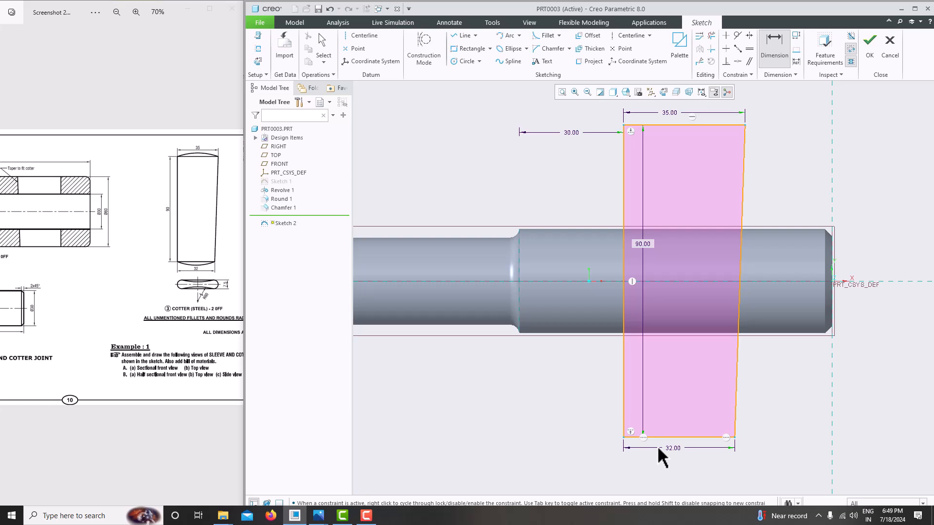
Step: Check the rod end drawing, place a datum point on the shaft's upper edge, and set its distance from the vertical line to 36 mm
{"action": "scroll", "coordinate": [561, 325], "scroll_direction": "down", "scroll_amount": 5}
{"action": "left_click_drag", "start_coordinate": [58, 313], "coordinate": [156, 315]}
{"action": "scroll", "coordinate": [84, 314], "scroll_direction": "up", "scroll_amount": 2}
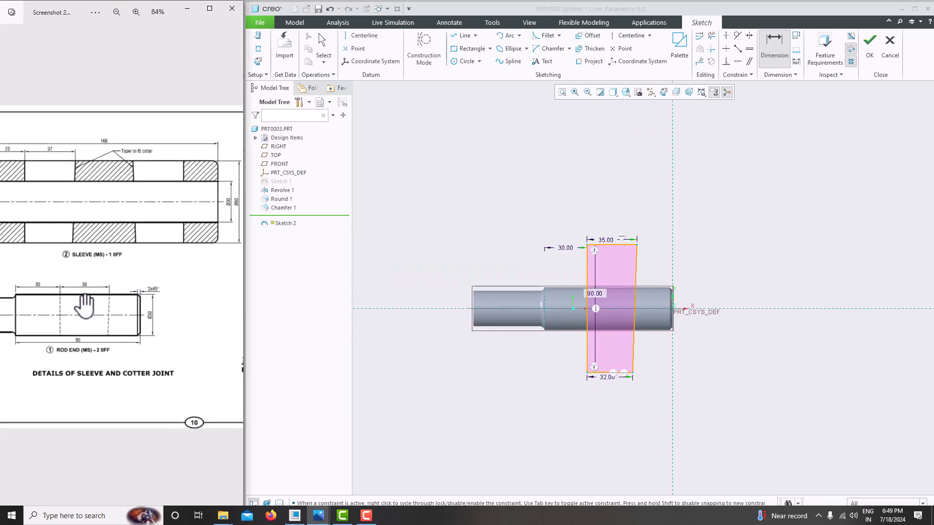
{"action": "scroll", "coordinate": [616, 269], "scroll_direction": "down", "scroll_amount": 2}
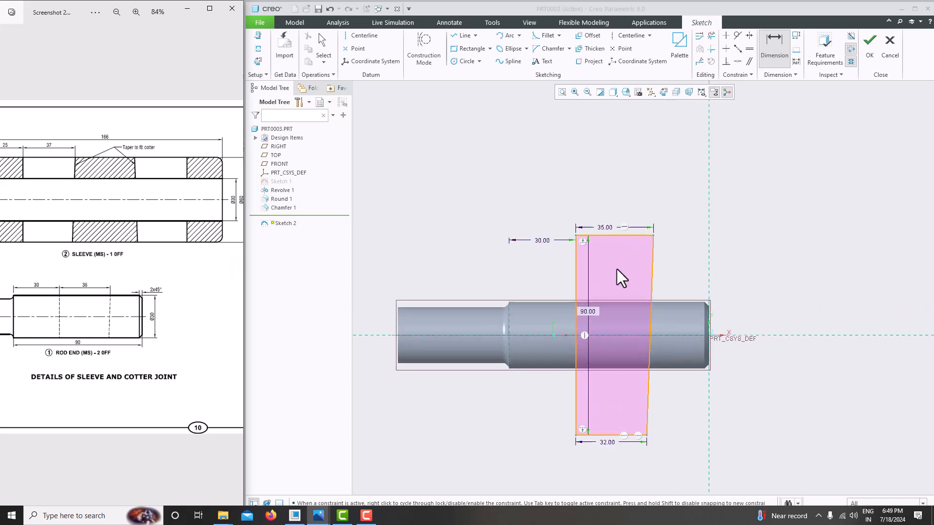
{"action": "scroll", "coordinate": [614, 235], "scroll_direction": "down", "scroll_amount": 1}
{"action": "middle_click", "coordinate": [509, 157]}
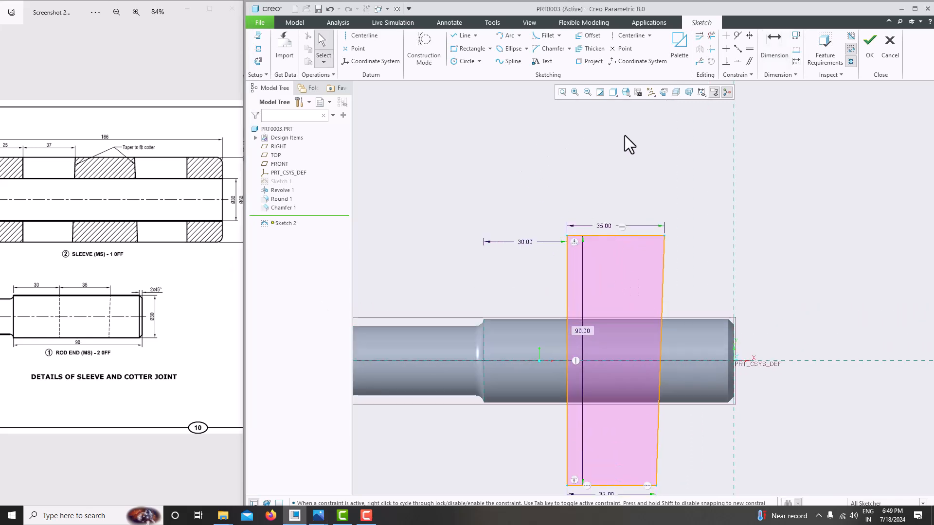
{"action": "left_click", "coordinate": [360, 49]}
{"action": "left_click", "coordinate": [650, 320]}
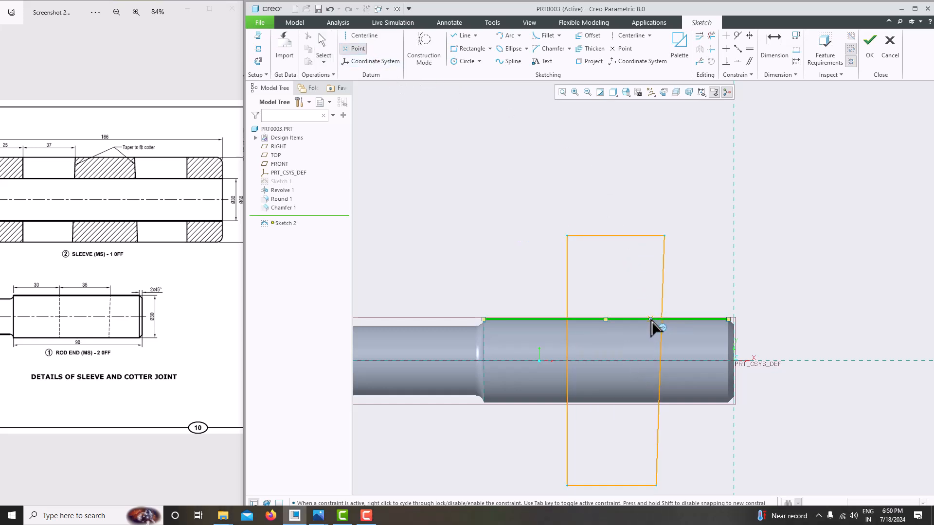
{"action": "middle_click", "coordinate": [705, 243]}
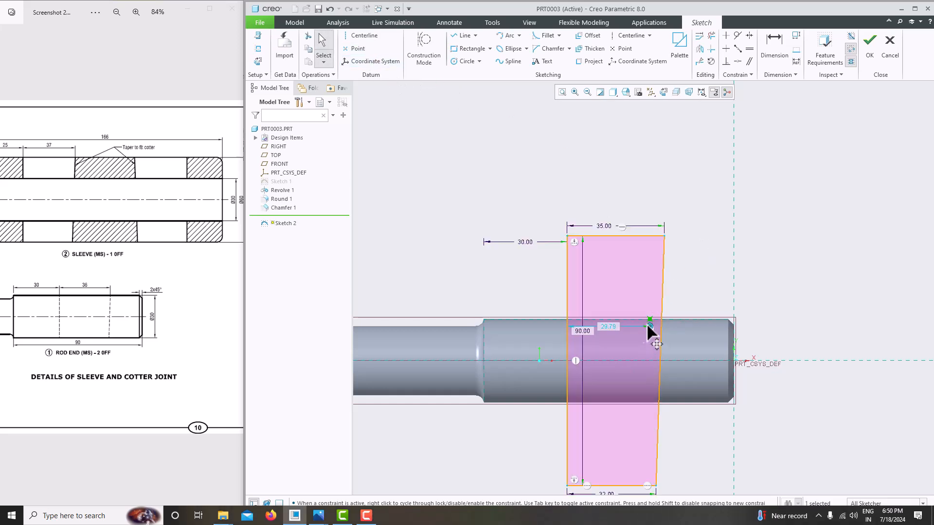
{"action": "double_click", "coordinate": [608, 326]}
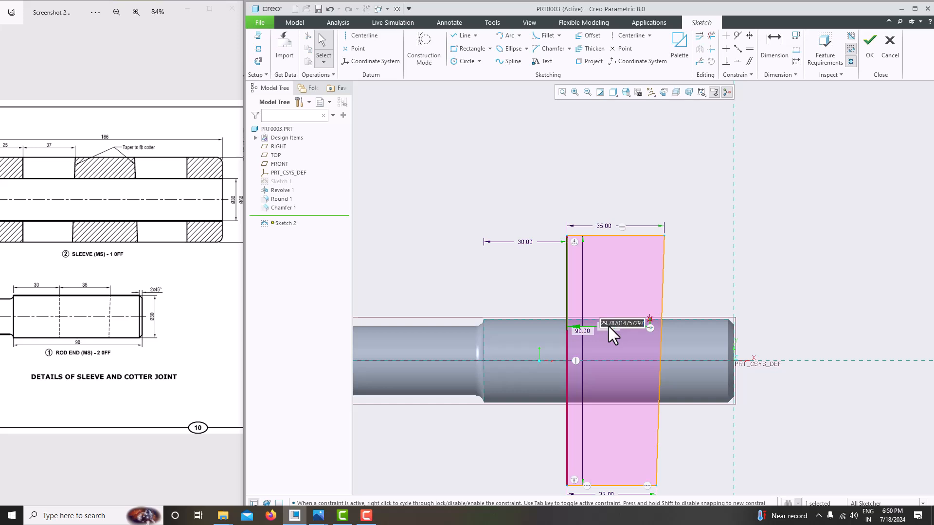
{"action": "type", "text": "36"}
{"action": "key", "text": "Return"}
Step: Sketch a vertical line about 90 mm long beside the slanted edge, about 4 mm from the taper's upper corner
{"action": "scroll", "coordinate": [669, 332], "scroll_direction": "down", "scroll_amount": 3}
{"action": "scroll", "coordinate": [618, 297], "scroll_direction": "up", "scroll_amount": 5}
{"action": "scroll", "coordinate": [628, 326], "scroll_direction": "down", "scroll_amount": 2}
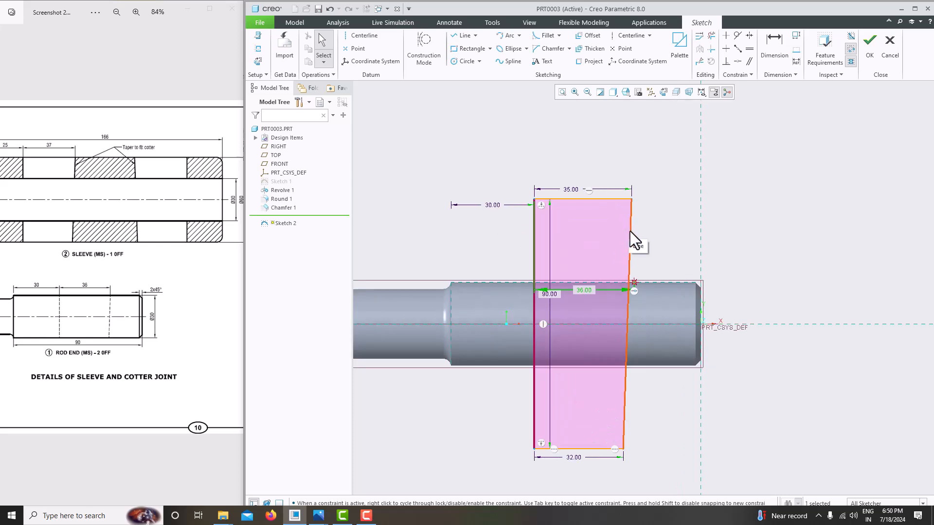
{"action": "left_click", "coordinate": [462, 36]}
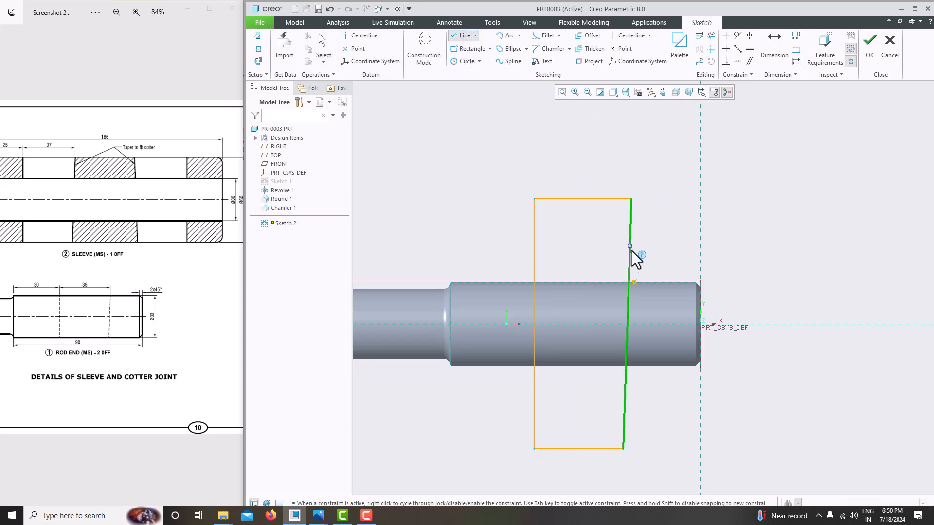
{"action": "left_click", "coordinate": [643, 200]}
{"action": "left_click", "coordinate": [642, 448]}
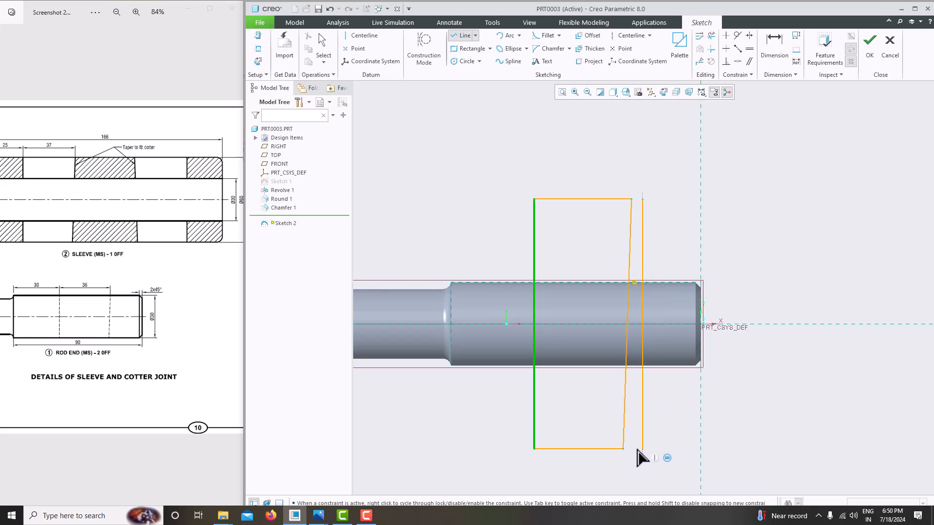
{"action": "middle_click", "coordinate": [658, 295]}
{"action": "middle_click", "coordinate": [657, 294]}
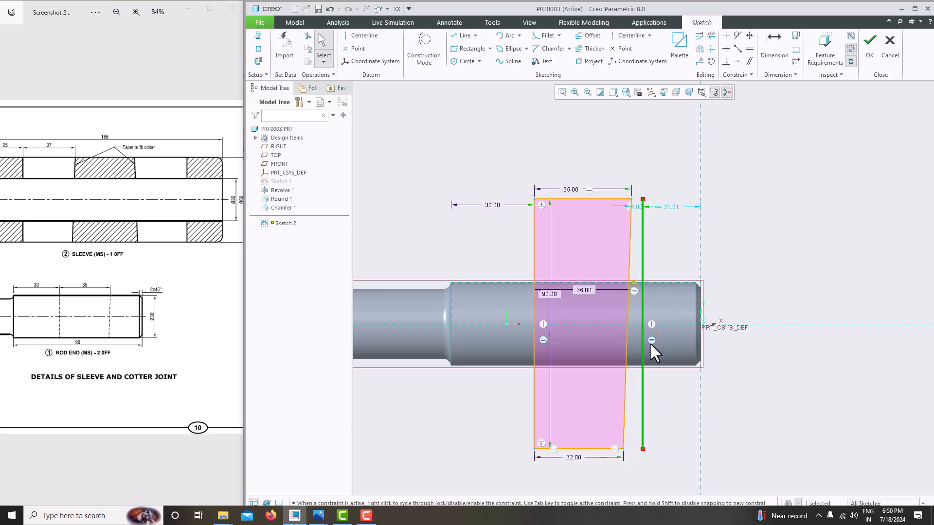
Step: Delete the equal-length constraint between the new vertical line and the 90 mm line
{"action": "left_click", "coordinate": [651, 341]}
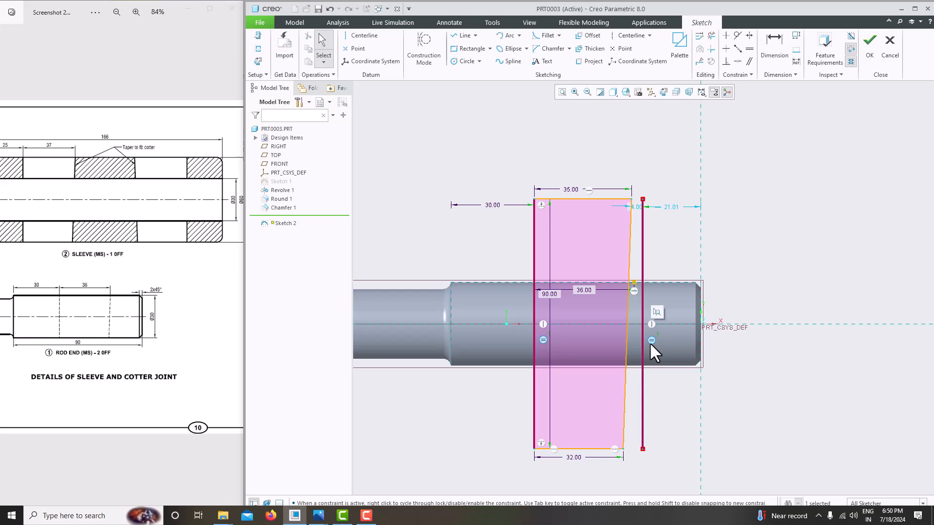
{"action": "key", "text": "Delete"}
{"action": "left_click", "coordinate": [644, 327]}
{"action": "left_click", "coordinate": [780, 203]}
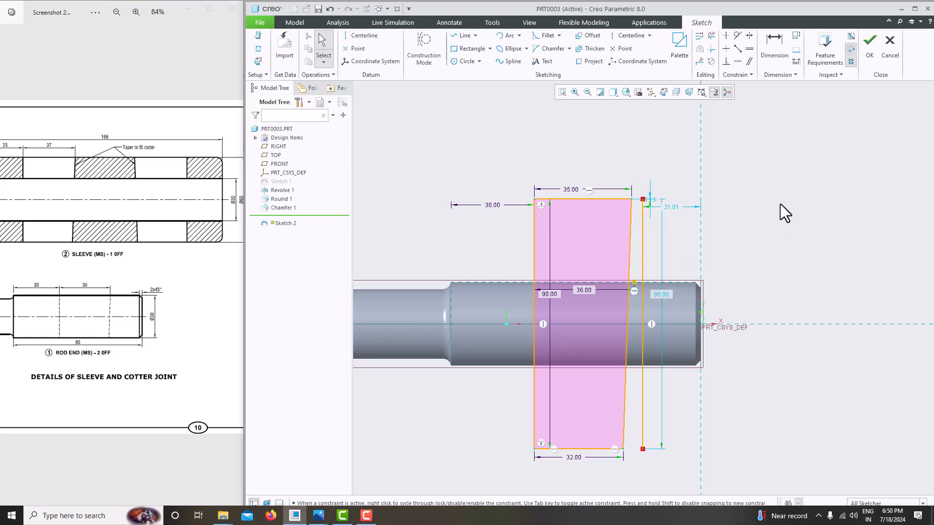
Step: Try to constrain the new line parallel to the slanted edge, and undo the conflicting constraint
{"action": "left_click", "coordinate": [750, 64]}
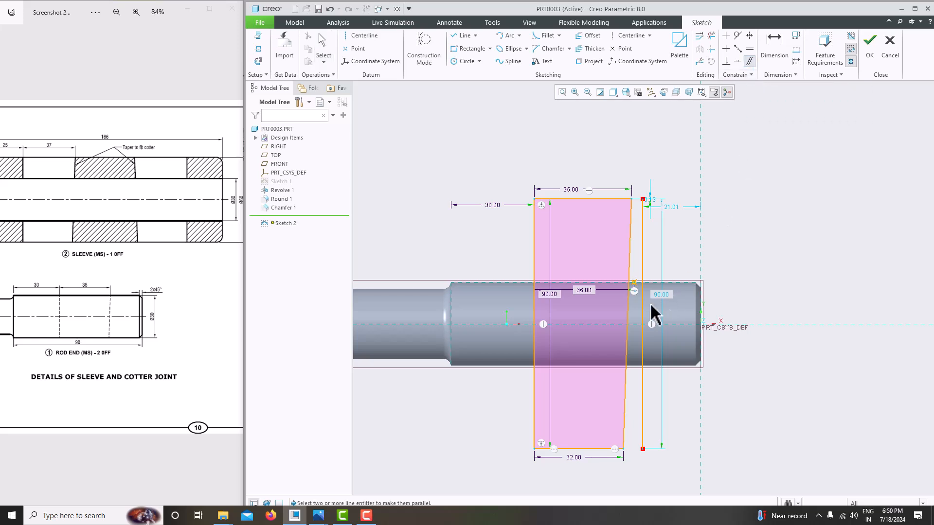
{"action": "left_click", "coordinate": [628, 309]}
{"action": "left_click", "coordinate": [645, 321]}
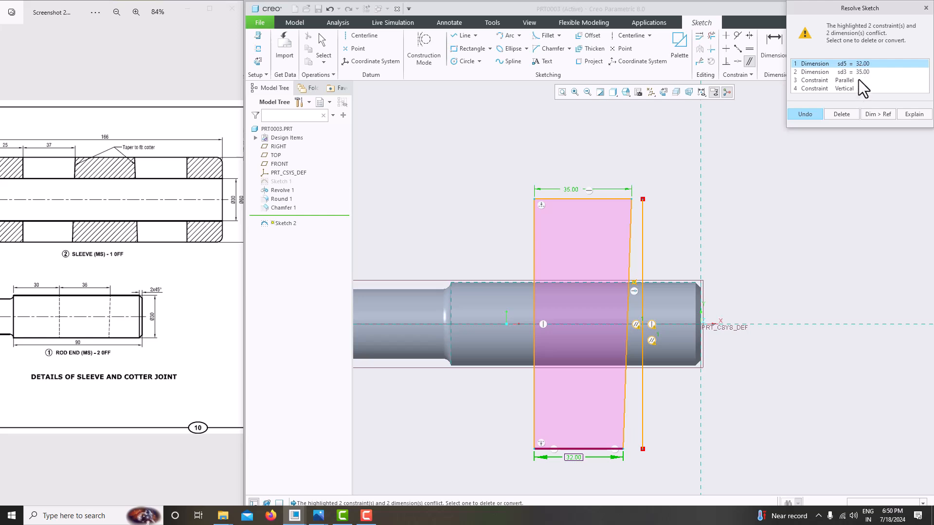
{"action": "left_click", "coordinate": [813, 114]}
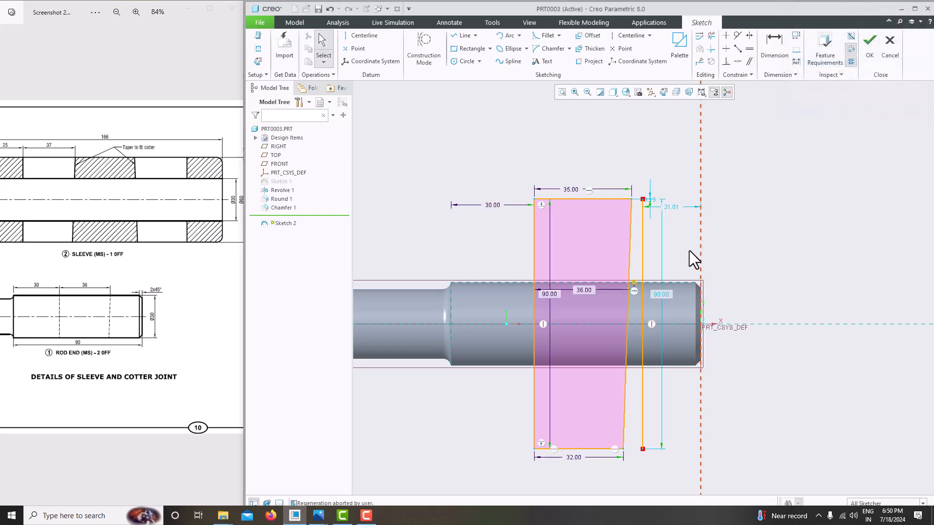
Step: Make the new line parallel to the slanted edge, deleting its conflicting Vertical constraint
{"action": "left_click", "coordinate": [643, 255]}
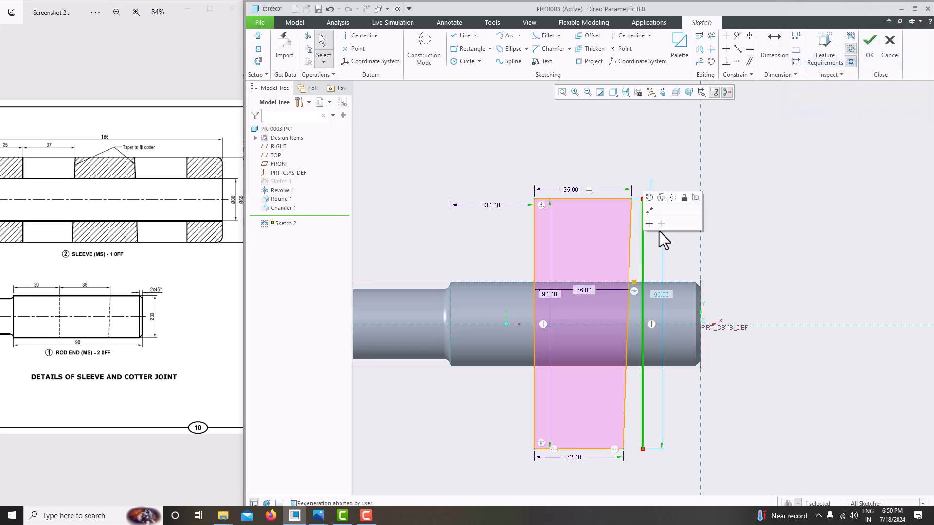
{"action": "left_click", "coordinate": [749, 62]}
{"action": "left_click", "coordinate": [641, 255]}
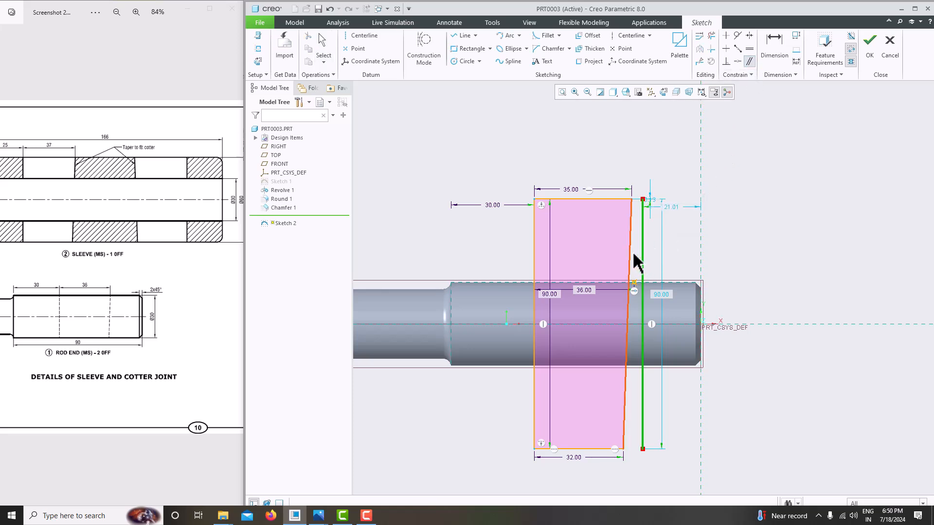
{"action": "left_click", "coordinate": [633, 255]}
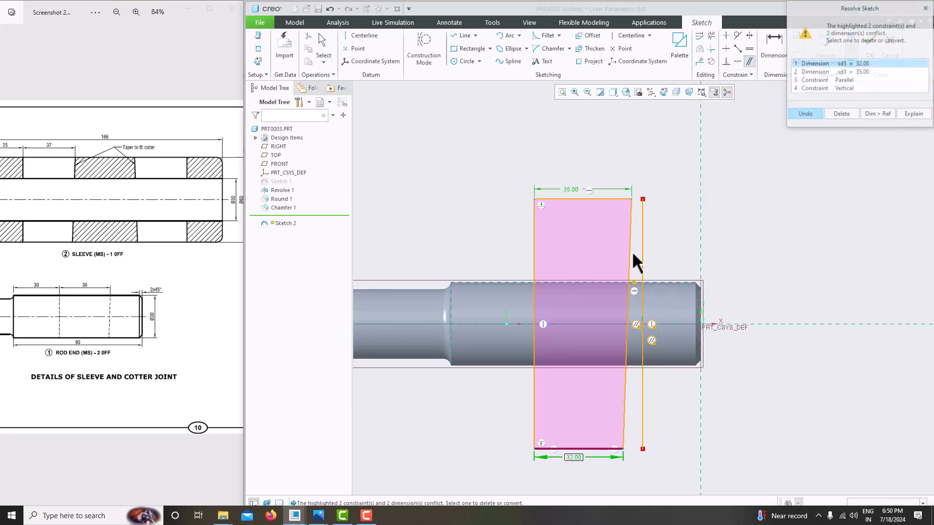
{"action": "left_click", "coordinate": [848, 86]}
{"action": "left_click", "coordinate": [847, 114]}
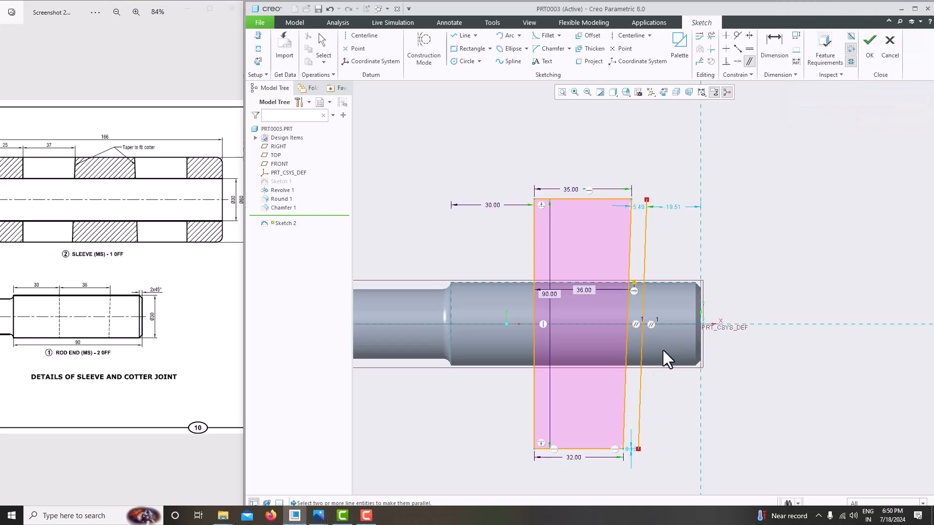
{"action": "scroll", "coordinate": [642, 360], "scroll_direction": "down", "scroll_amount": 1}
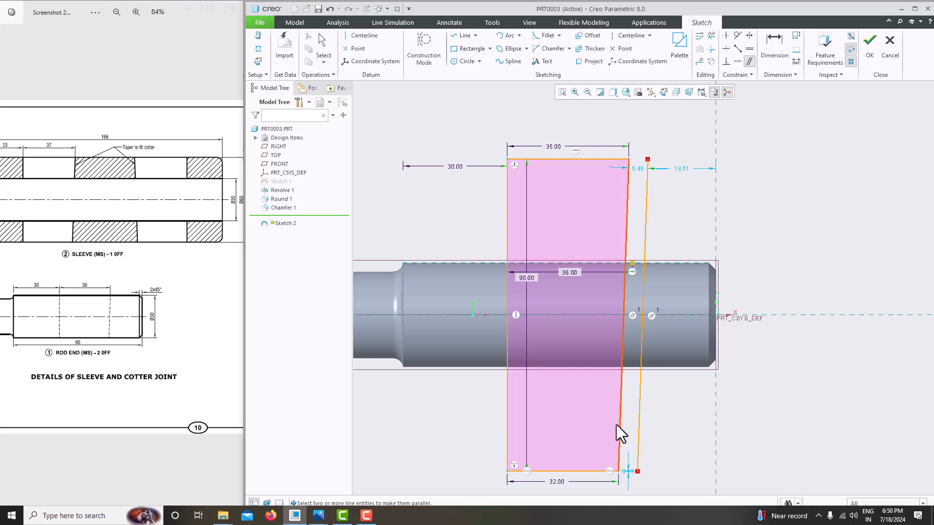
{"action": "scroll", "coordinate": [640, 294], "scroll_direction": "down", "scroll_amount": 1}
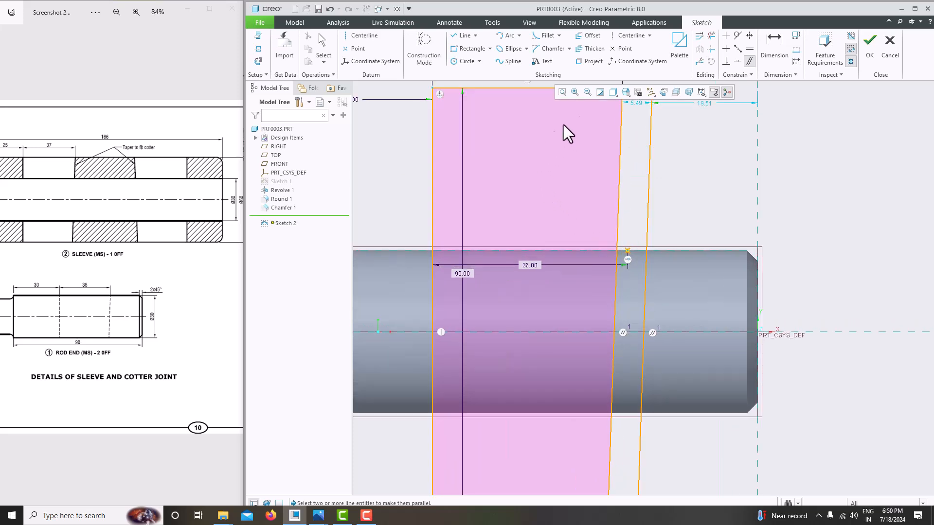
Step: Make the new slanted line coincident with the endpoint of the 36 mm dimension on the rod's upper edge
{"action": "left_click", "coordinate": [734, 64]}
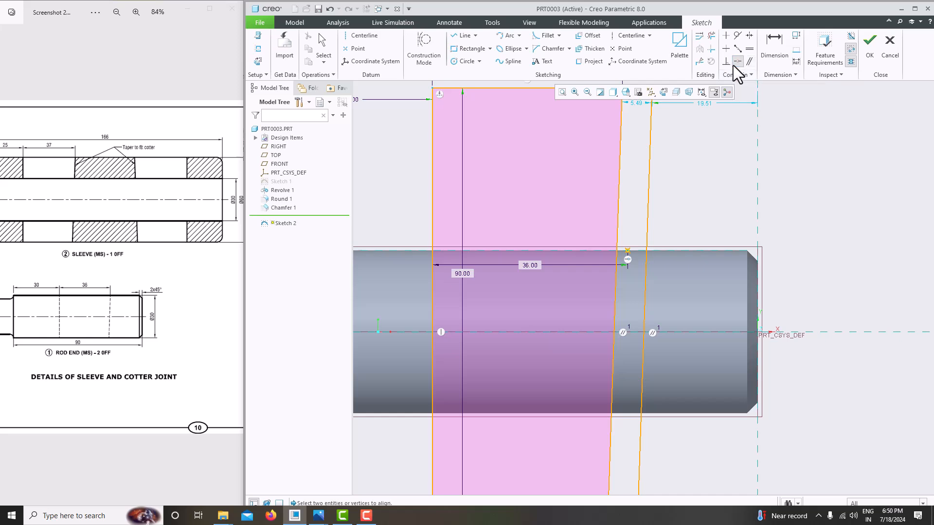
{"action": "left_click", "coordinate": [648, 238]}
{"action": "left_click", "coordinate": [629, 249]}
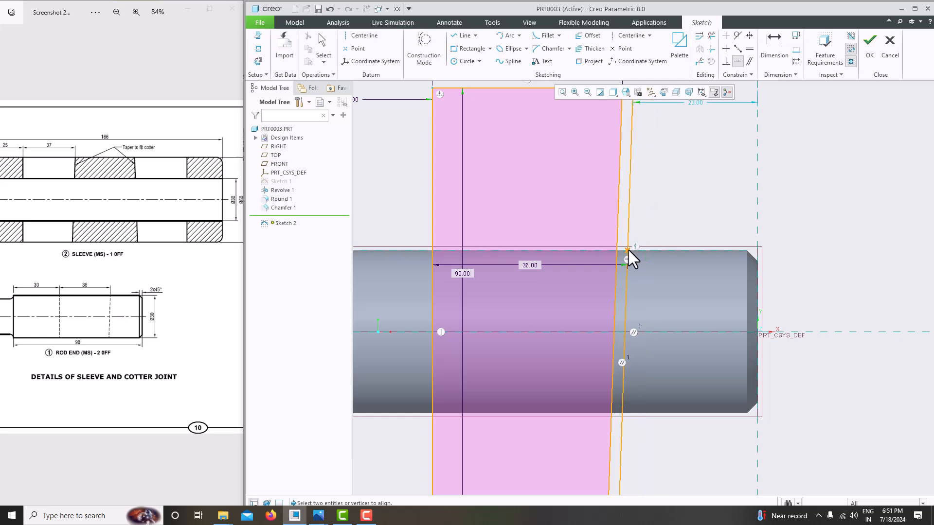
{"action": "scroll", "coordinate": [641, 274], "scroll_direction": "down", "scroll_amount": 3}
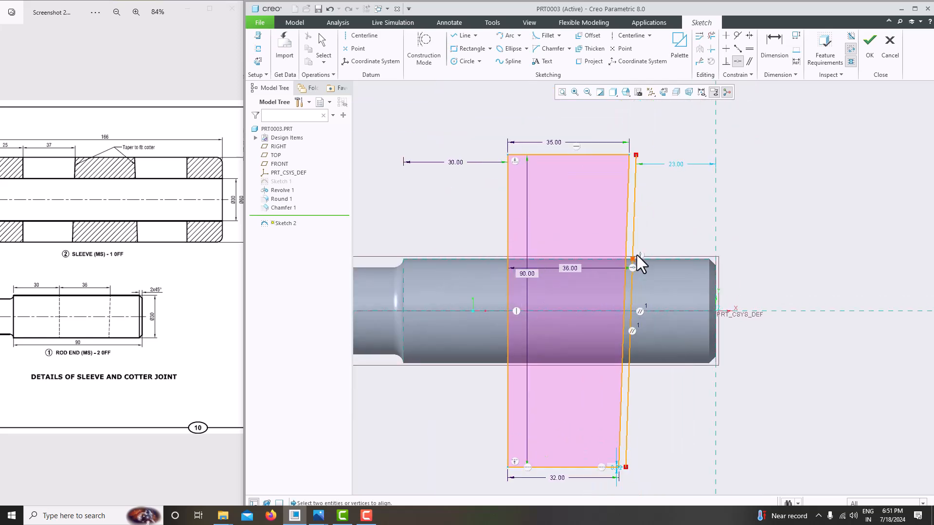
{"action": "scroll", "coordinate": [635, 266], "scroll_direction": "up", "scroll_amount": 2}
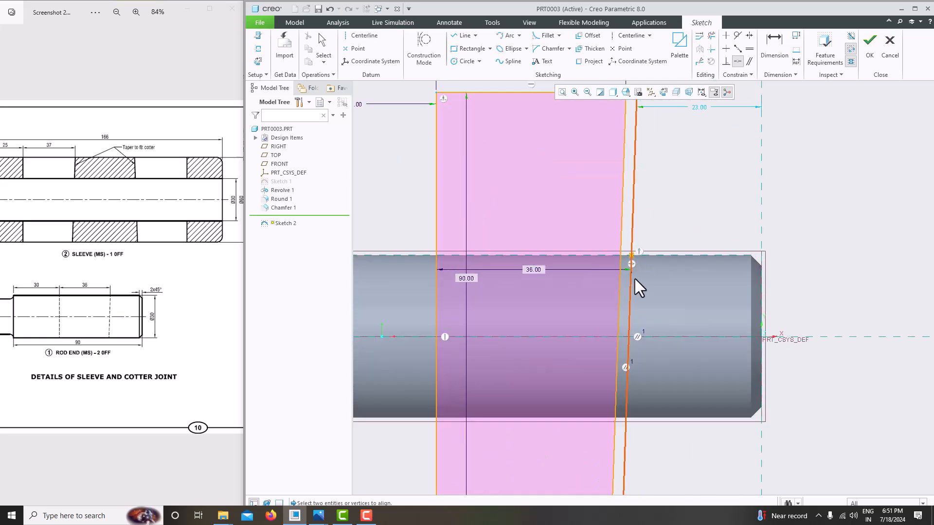
{"action": "scroll", "coordinate": [635, 276], "scroll_direction": "up", "scroll_amount": 3}
{"action": "scroll", "coordinate": [630, 208], "scroll_direction": "down", "scroll_amount": 5}
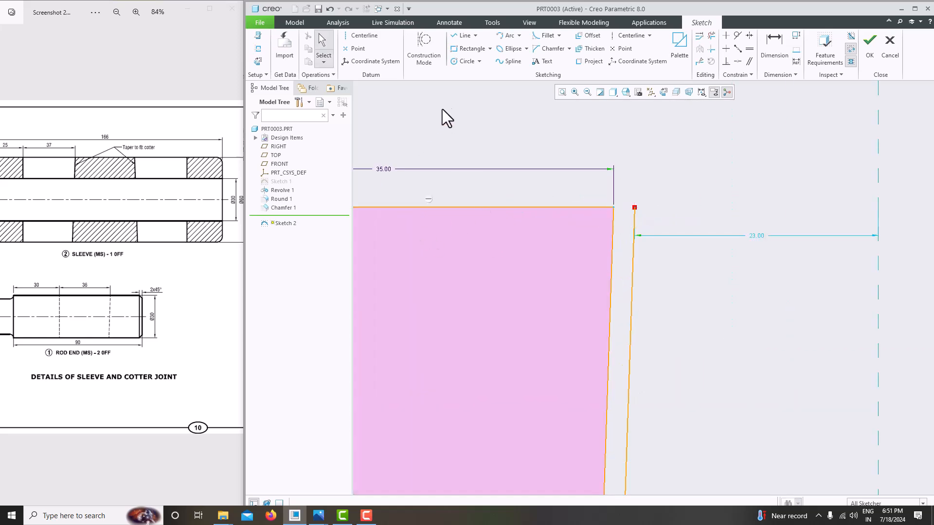
Step: Draw short lines joining the upper and lower ends of the new slanted line to the tapered profile's corners
{"action": "left_click", "coordinate": [462, 35]}
{"action": "left_click", "coordinate": [634, 208]}
{"action": "scroll", "coordinate": [622, 170], "scroll_direction": "down", "scroll_amount": 5}
{"action": "scroll", "coordinate": [608, 289], "scroll_direction": "up", "scroll_amount": 3}
{"action": "left_click", "coordinate": [643, 328]}
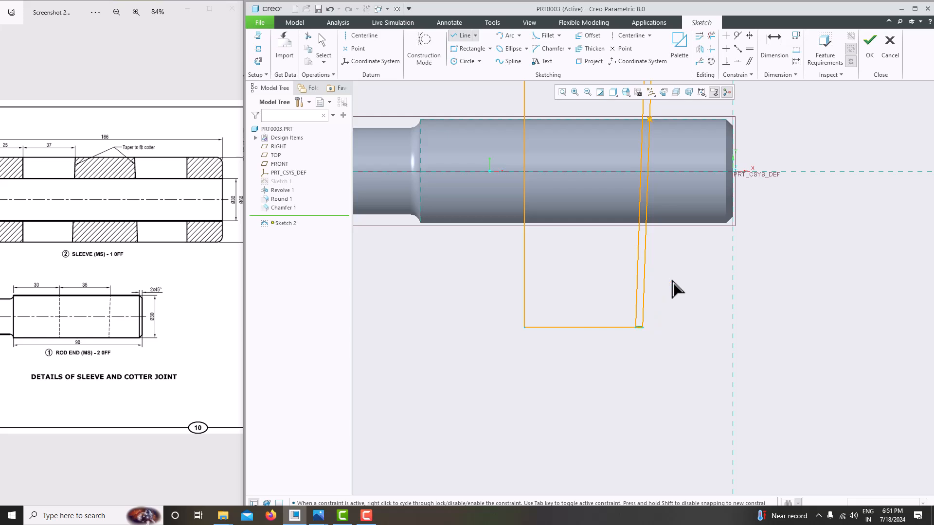
{"action": "middle_click", "coordinate": [676, 290]}
{"action": "scroll", "coordinate": [672, 282], "scroll_direction": "down", "scroll_amount": 3}
{"action": "scroll", "coordinate": [672, 282], "scroll_direction": "up", "scroll_amount": 1}
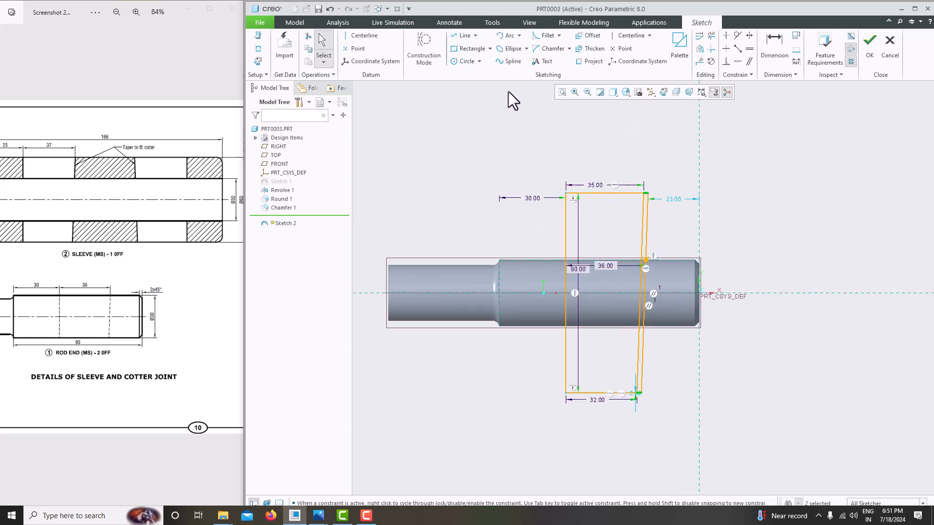
Step: Trim away the original slanted edge inside the profile and finish the slot sketch
{"action": "left_click", "coordinate": [711, 36]}
{"action": "left_click", "coordinate": [644, 211]}
{"action": "left_click", "coordinate": [639, 314]}
{"action": "middle_click", "coordinate": [683, 241]}
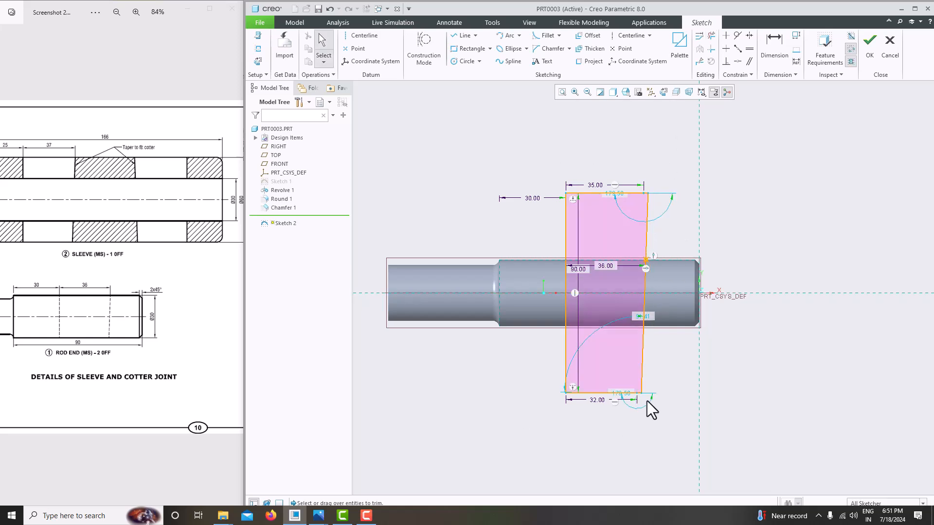
{"action": "scroll", "coordinate": [598, 265], "scroll_direction": "down", "scroll_amount": 3}
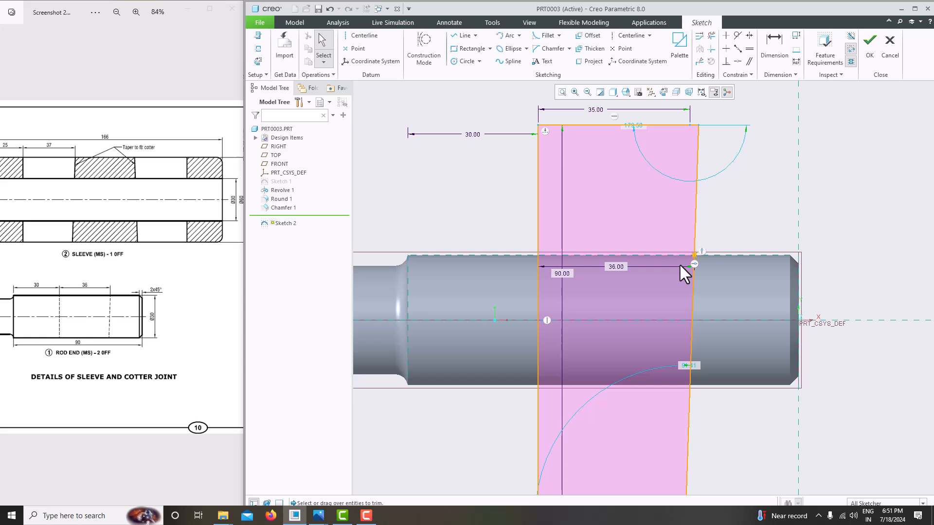
{"action": "scroll", "coordinate": [622, 294], "scroll_direction": "up", "scroll_amount": 2}
{"action": "scroll", "coordinate": [621, 296], "scroll_direction": "down", "scroll_amount": 1}
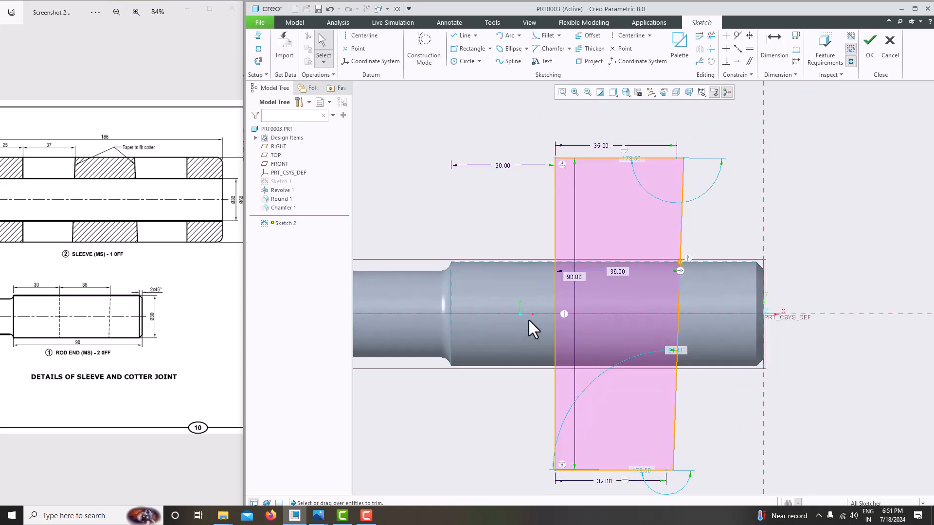
{"action": "left_click", "coordinate": [866, 58]}
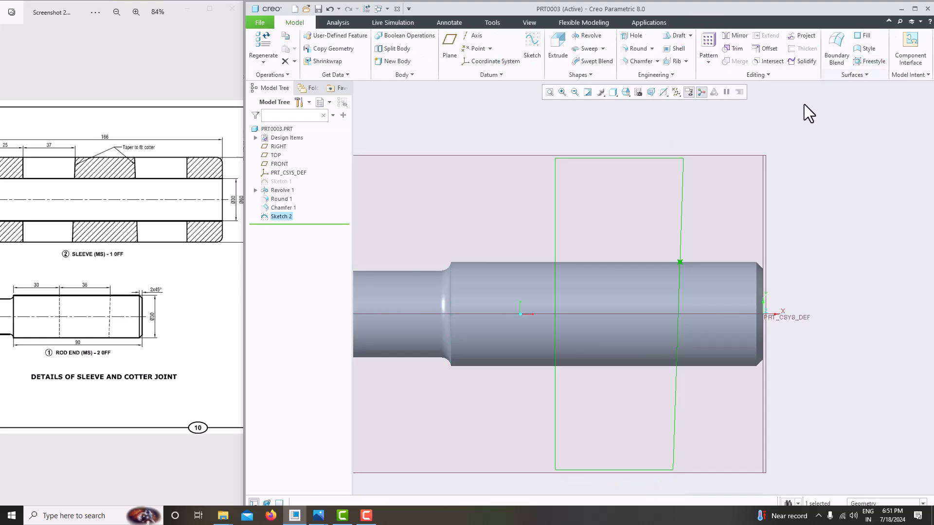
Step: Extrude the slot sketch symmetrically on both sides of its sketch plane
{"action": "left_click", "coordinate": [557, 52]}
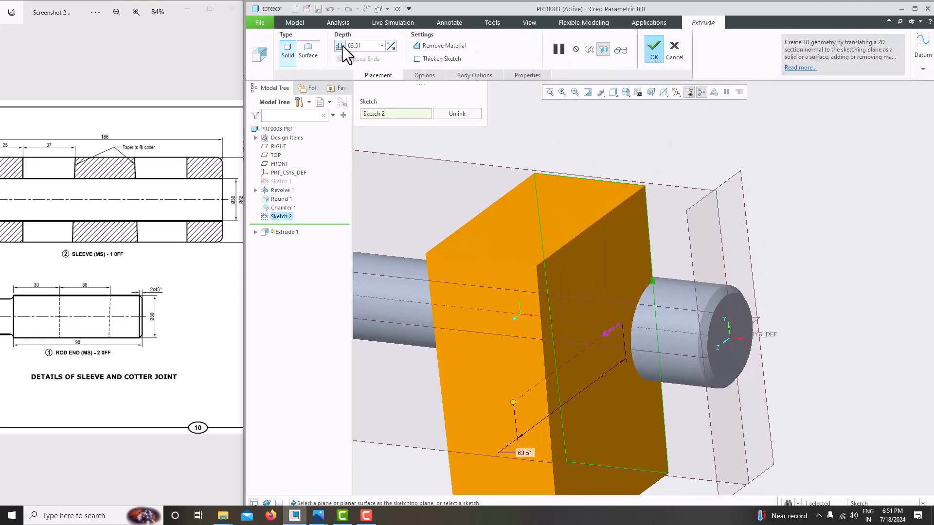
{"action": "left_click", "coordinate": [340, 46]}
{"action": "left_click", "coordinate": [346, 67]}
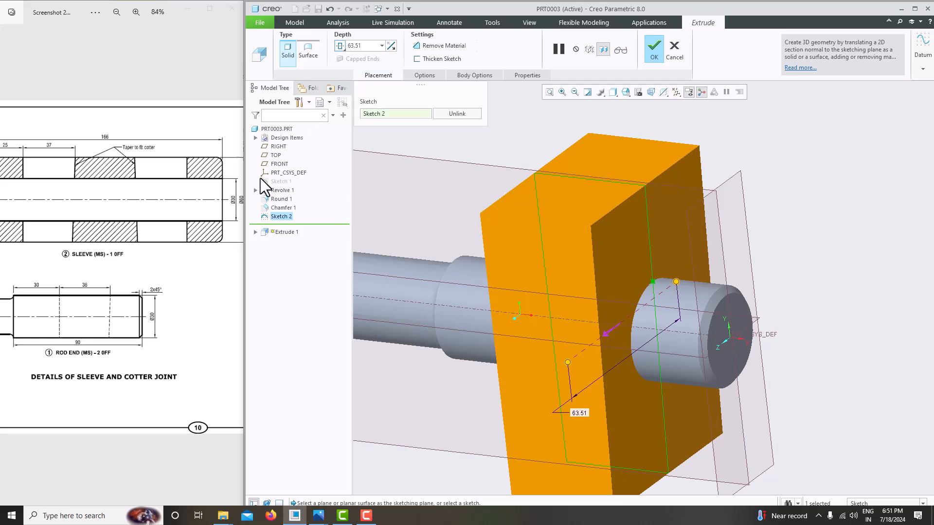
Step: Set the extrusion depth to the cotter's 7.5 mm thickness, remove material and complete the slot cut
{"action": "scroll", "coordinate": [124, 309], "scroll_direction": "down", "scroll_amount": 5}
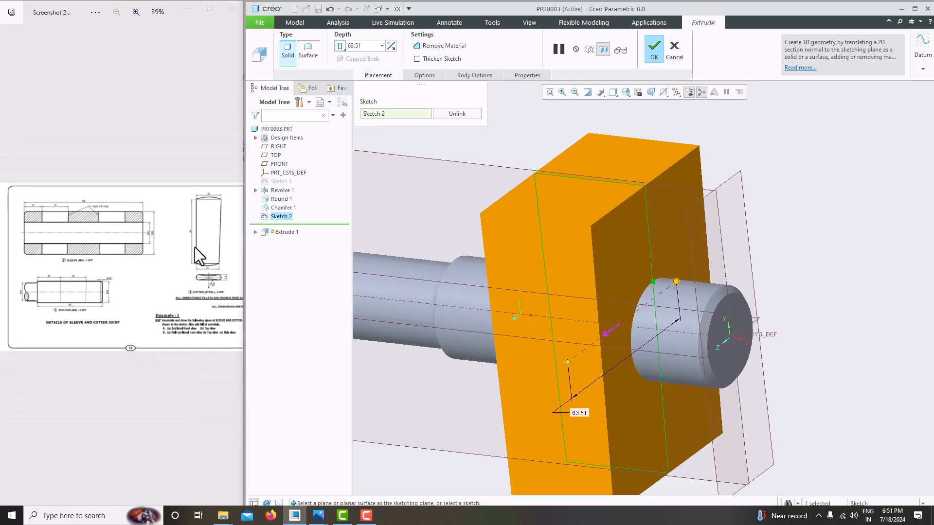
{"action": "scroll", "coordinate": [200, 279], "scroll_direction": "down", "scroll_amount": 1}
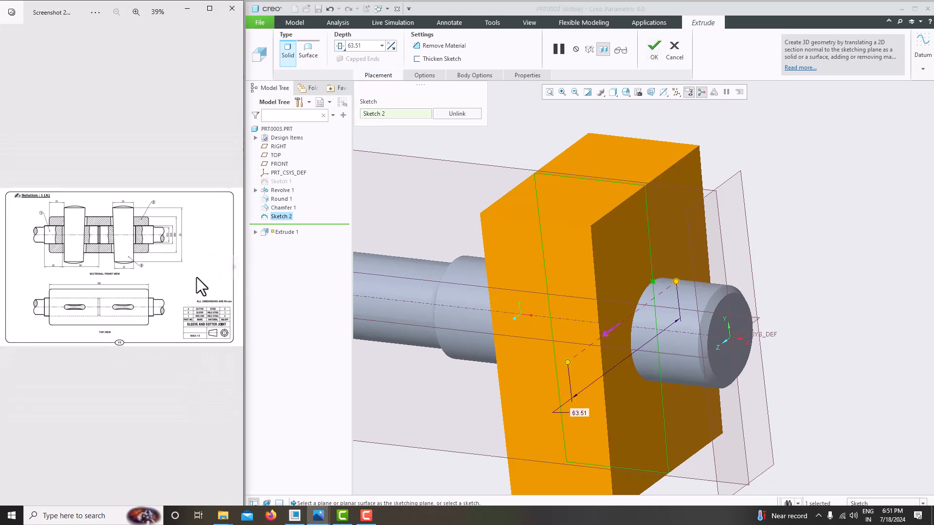
{"action": "scroll", "coordinate": [175, 287], "scroll_direction": "up", "scroll_amount": 1}
{"action": "scroll", "coordinate": [204, 294], "scroll_direction": "up", "scroll_amount": 6}
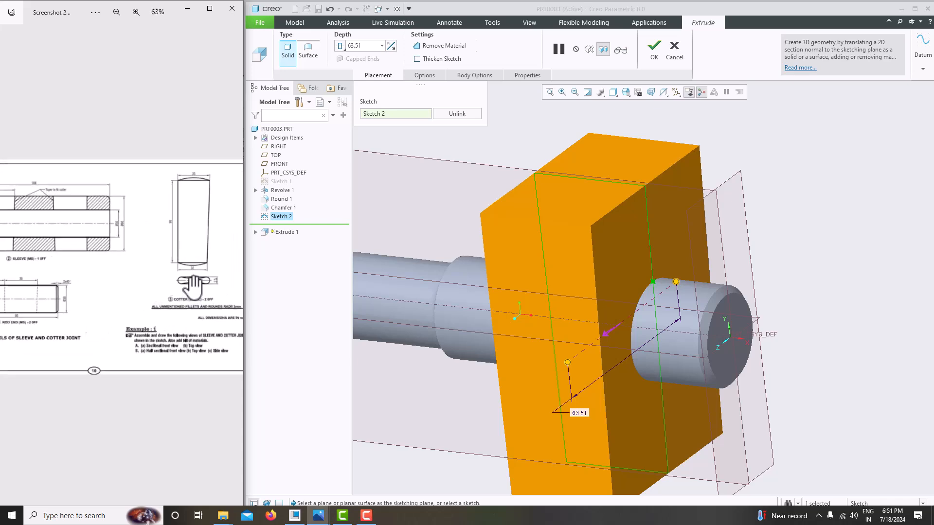
{"action": "double_click", "coordinate": [365, 45]}
{"action": "type", "text": "7.5"}
{"action": "key", "text": "Return"}
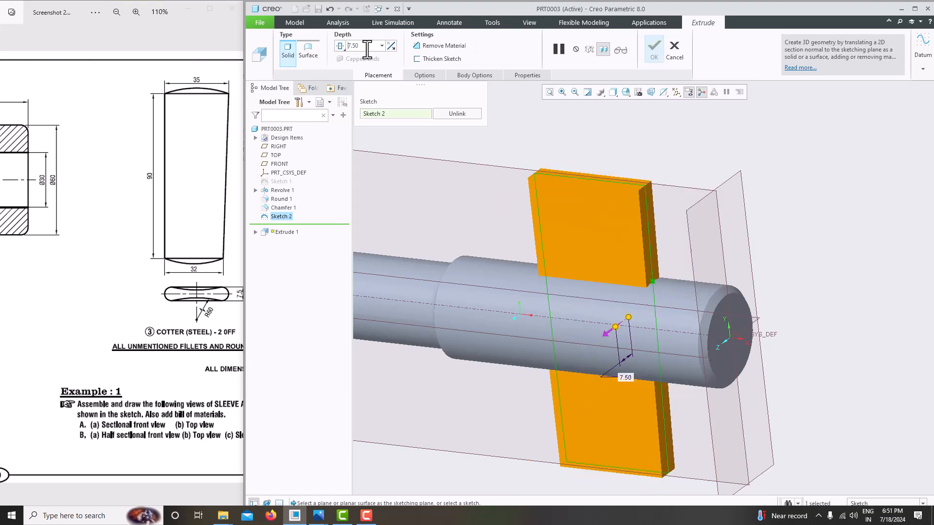
{"action": "left_click", "coordinate": [436, 46]}
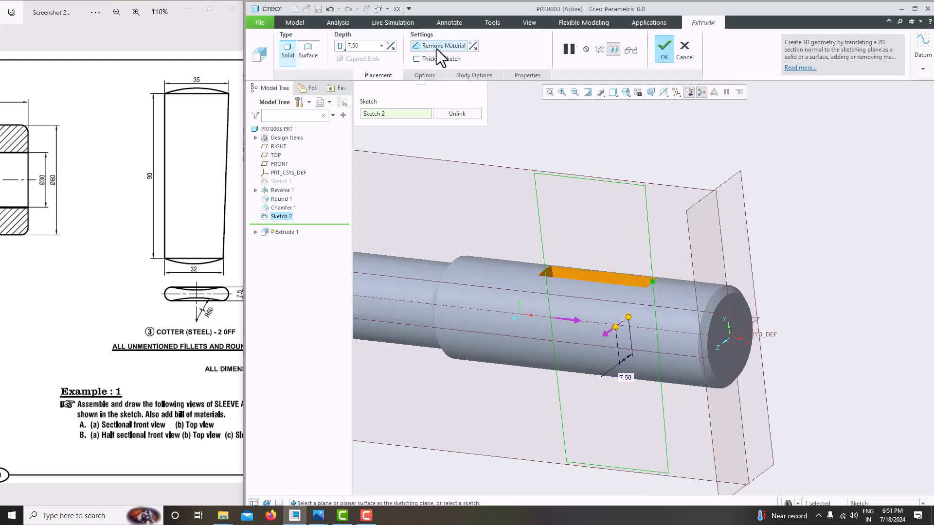
{"action": "left_click", "coordinate": [664, 48]}
Step: Examine the slot in the rod end and compare it with the part and assembly drawings
{"action": "middle_click_drag", "start_coordinate": [662, 173], "coordinate": [691, 200]}
{"action": "left_click", "coordinate": [596, 186]}
{"action": "middle_click_drag", "start_coordinate": [596, 185], "coordinate": [582, 204]}
{"action": "middle_click_drag", "start_coordinate": [647, 279], "coordinate": [661, 295]}
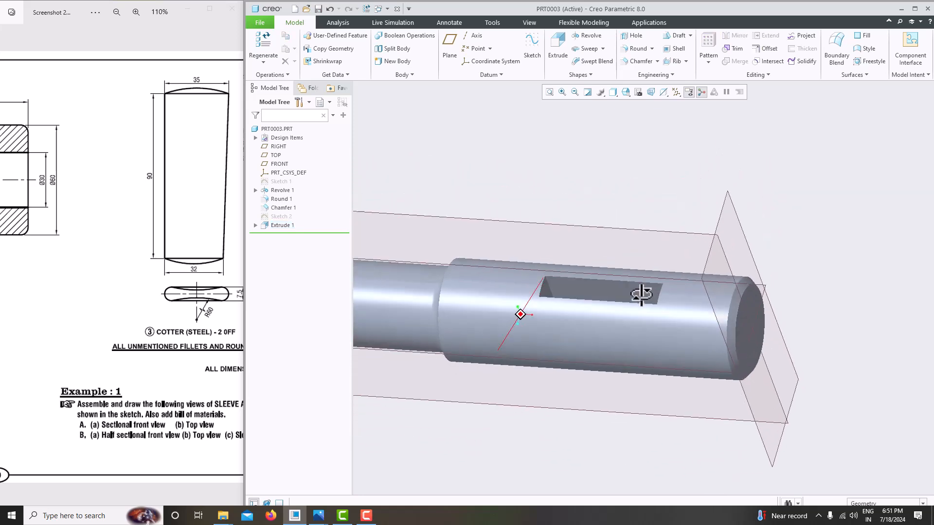
{"action": "scroll", "coordinate": [195, 299], "scroll_direction": "down", "scroll_amount": 5}
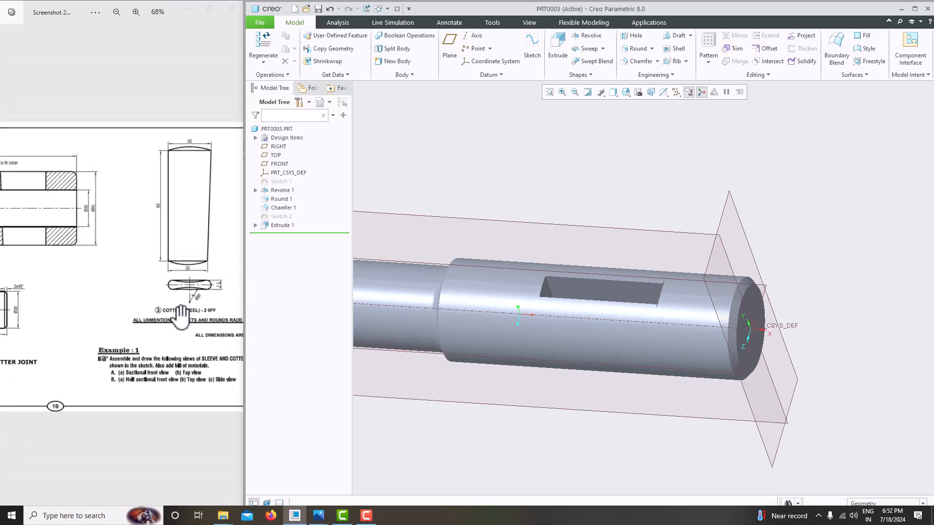
{"action": "scroll", "coordinate": [535, 304], "scroll_direction": "up", "scroll_amount": 3}
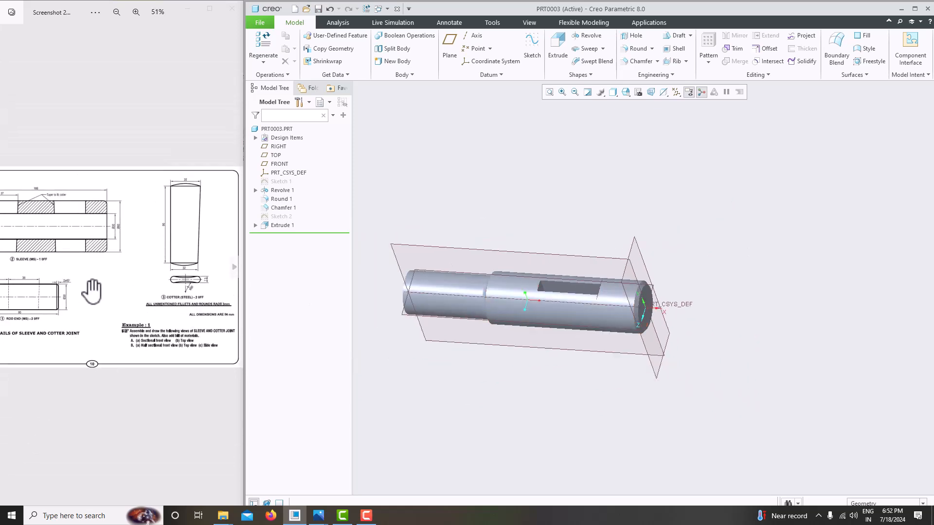
{"action": "scroll", "coordinate": [200, 301], "scroll_direction": "down", "scroll_amount": 3}
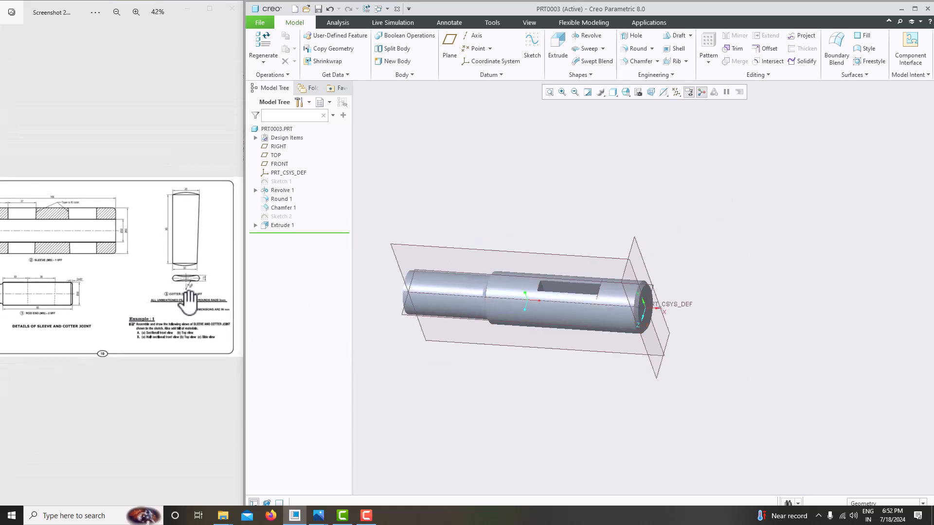
{"action": "scroll", "coordinate": [547, 290], "scroll_direction": "down", "scroll_amount": 5}
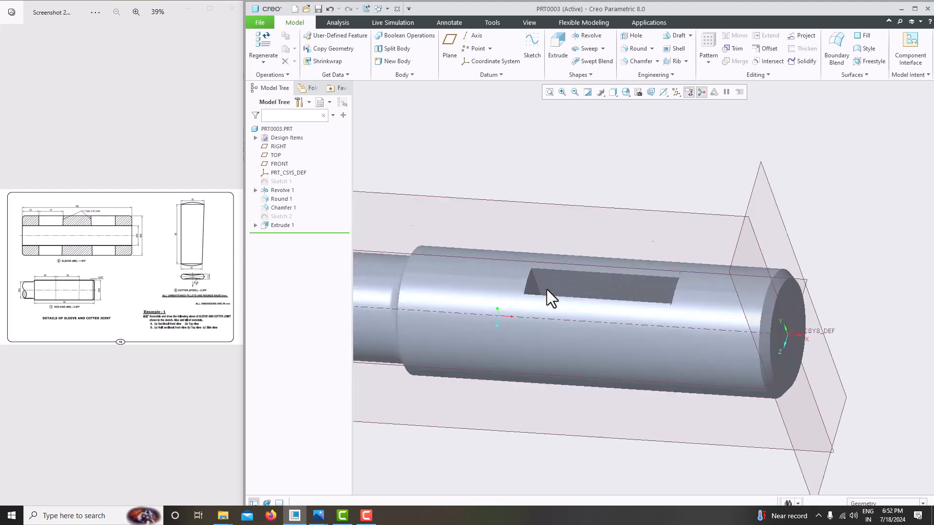
{"action": "scroll", "coordinate": [536, 296], "scroll_direction": "down", "scroll_amount": 2}
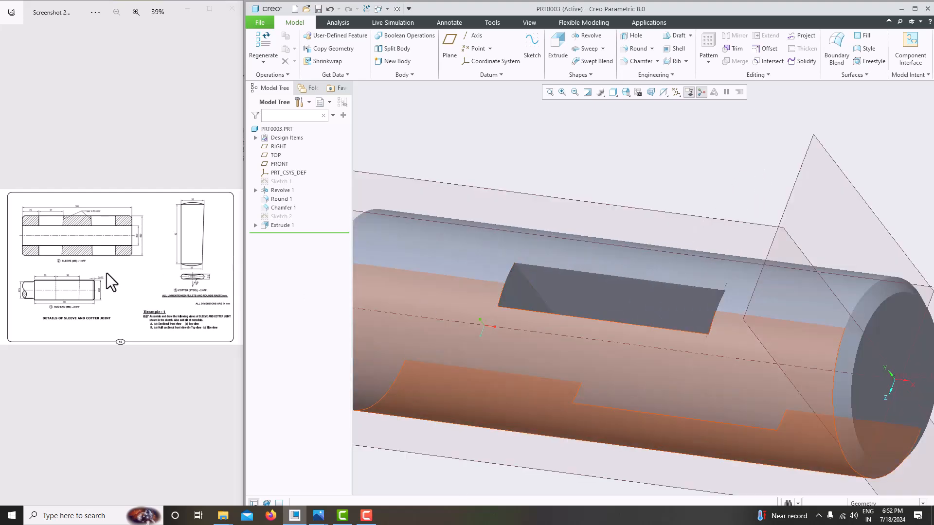
{"action": "left_click", "coordinate": [106, 274]}
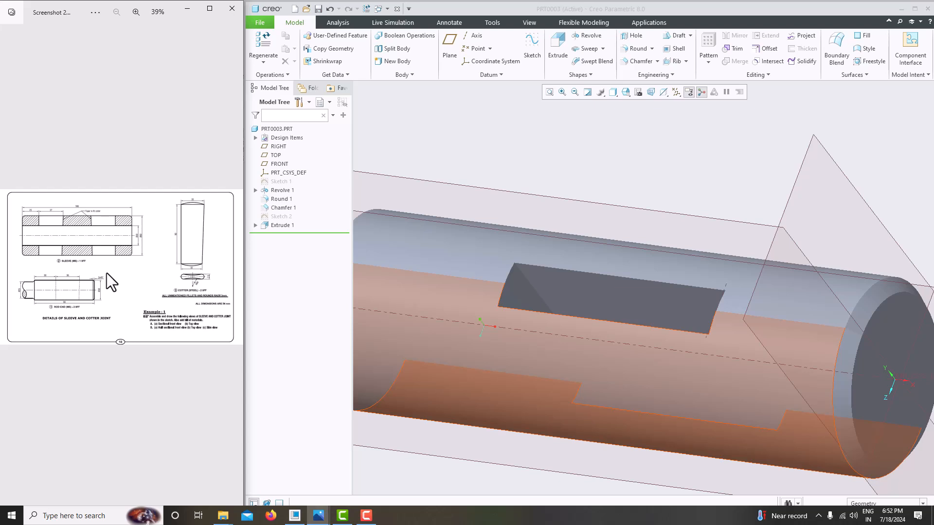
{"action": "key", "text": "Right"}
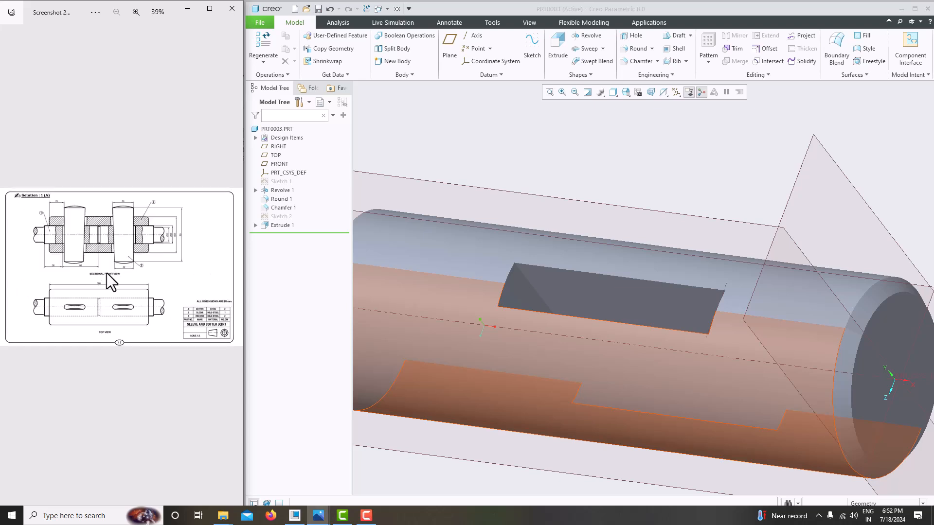
{"action": "key", "text": "Left"}
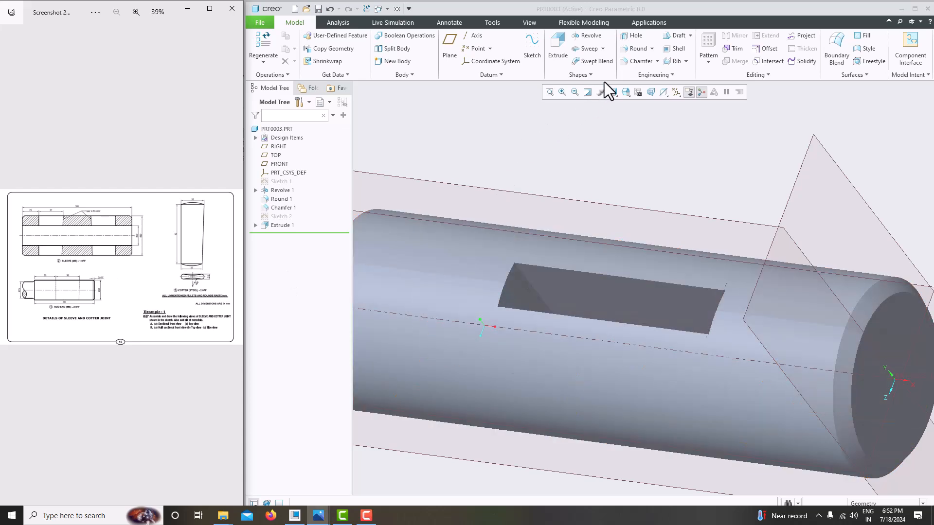
{"action": "left_click", "coordinate": [631, 50]}
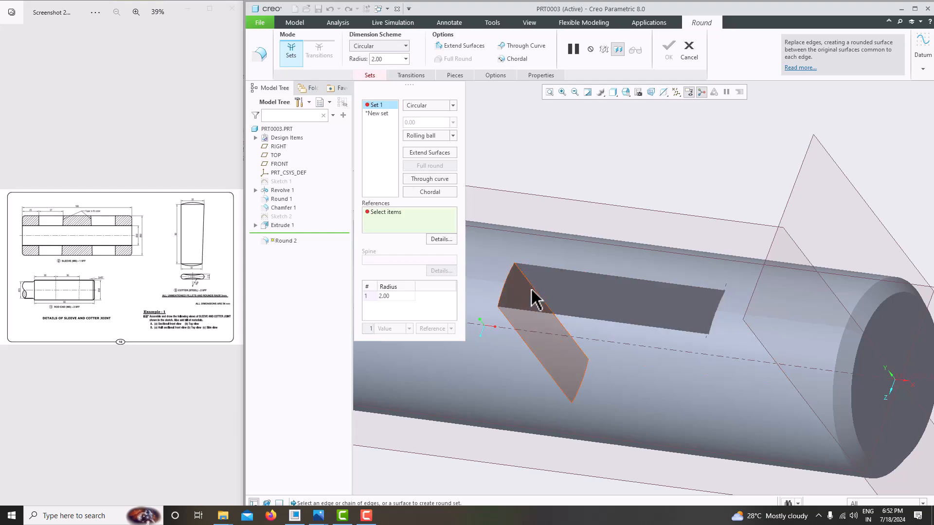
{"action": "left_click", "coordinate": [536, 298]}
{"action": "middle_click_drag", "start_coordinate": [538, 292], "coordinate": [571, 342]}
{"action": "left_click", "coordinate": [510, 375]}
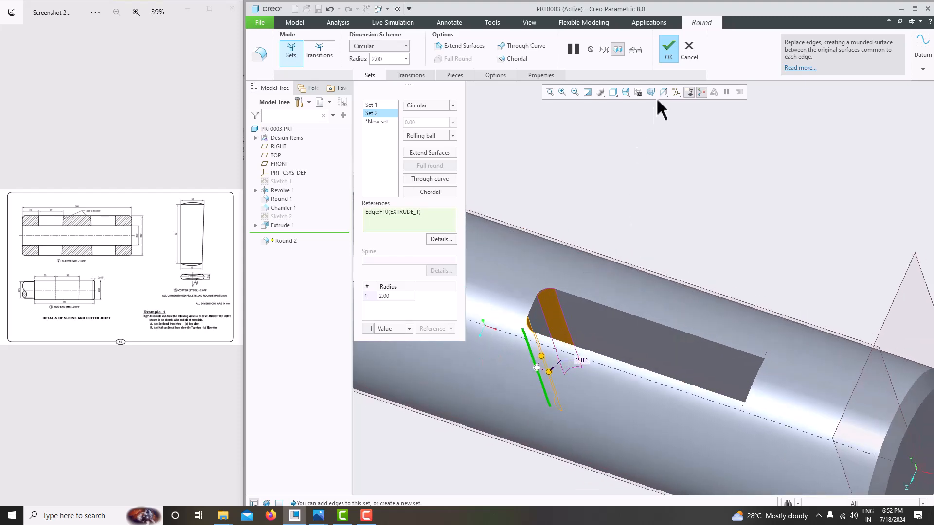
{"action": "left_click", "coordinate": [689, 48]}
{"action": "left_click", "coordinate": [441, 274]}
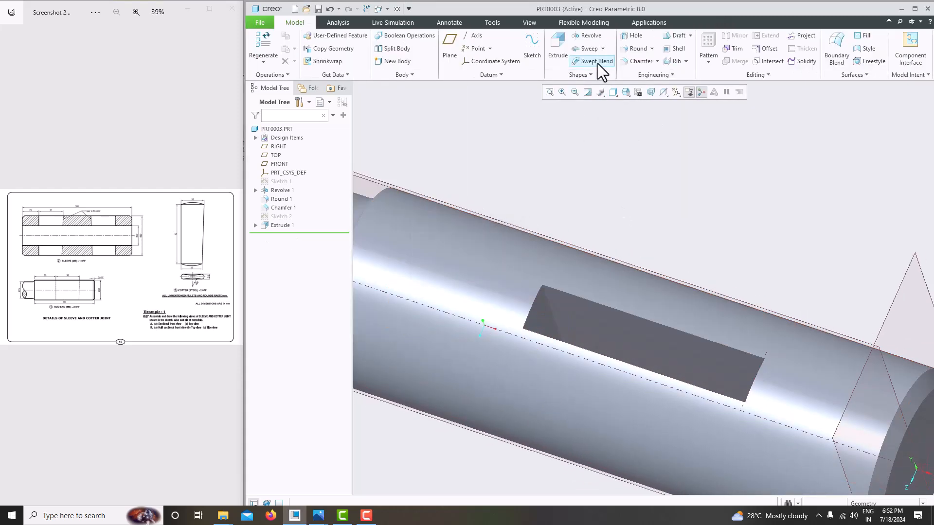
Step: Start a round on the four corner edges where the cotter slot's side and end walls meet
{"action": "left_click", "coordinate": [637, 48]}
{"action": "middle_click_drag", "start_coordinate": [621, 249], "coordinate": [494, 370]}
{"action": "left_click", "coordinate": [549, 322]}
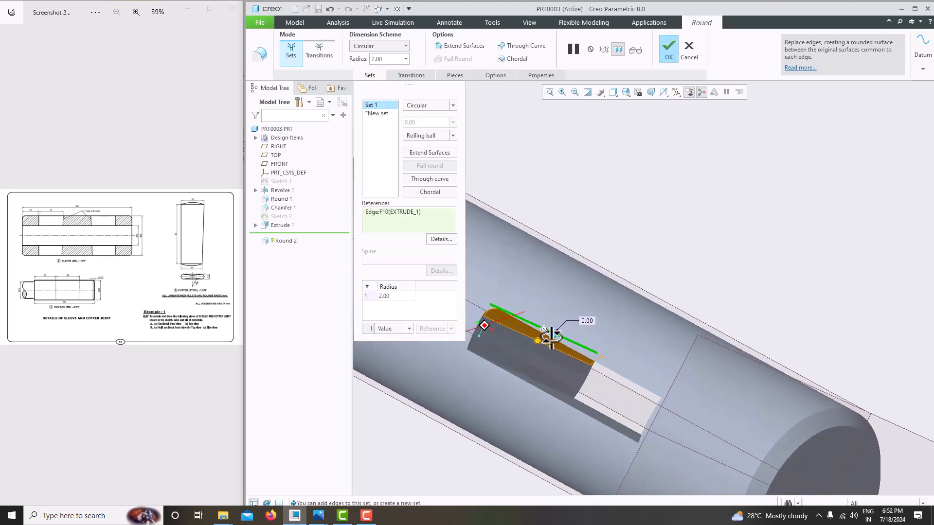
{"action": "left_click", "coordinate": [495, 371], "text": "ctrl"}
{"action": "middle_click_drag", "start_coordinate": [546, 358], "coordinate": [569, 371]}
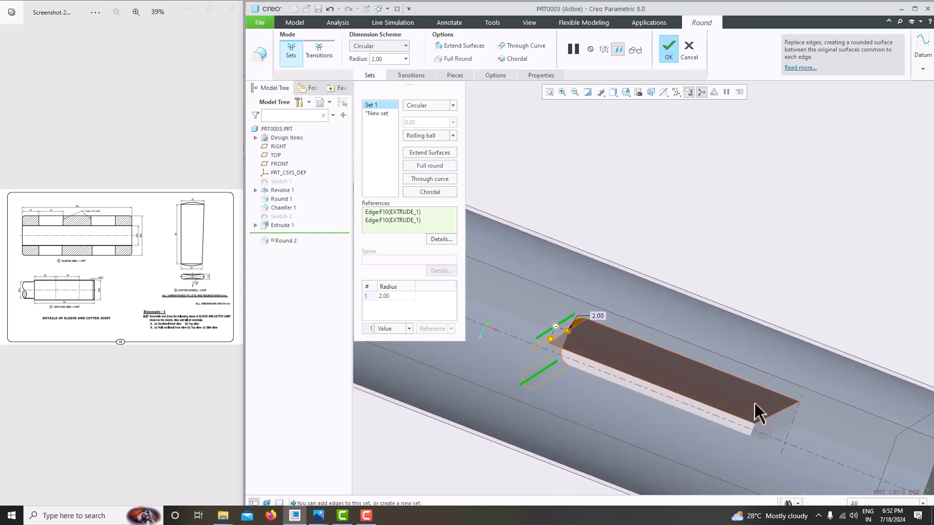
{"action": "left_click", "coordinate": [771, 426], "text": "ctrl"}
{"action": "middle_click_drag", "start_coordinate": [771, 426], "coordinate": [748, 465]}
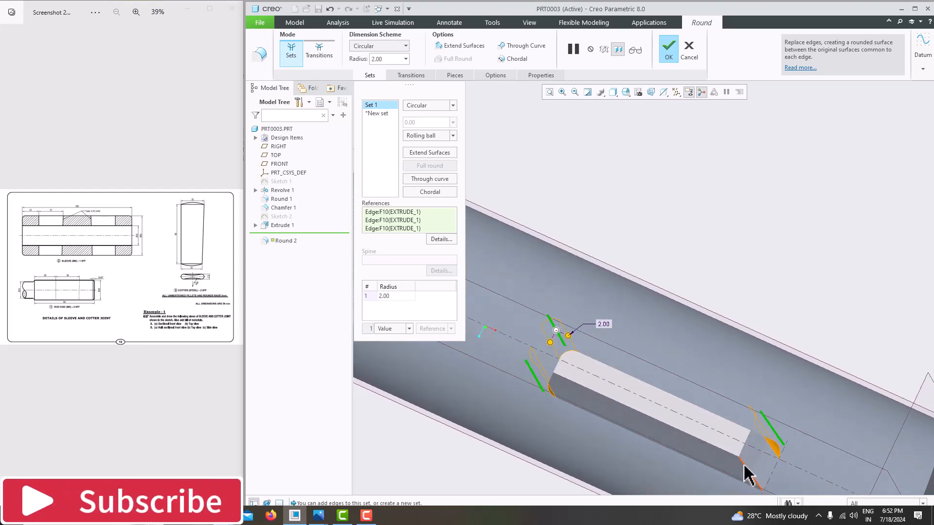
{"action": "middle_click_drag", "start_coordinate": [721, 442], "coordinate": [692, 370]}
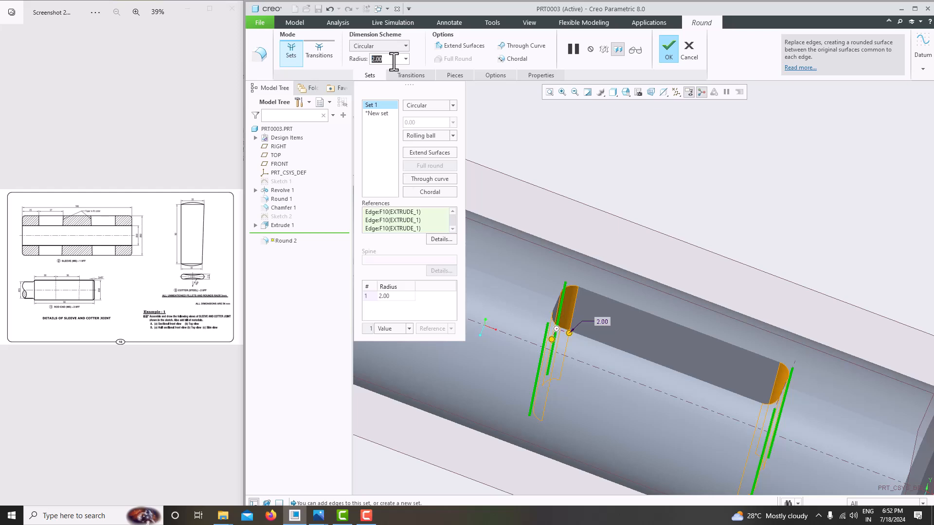
Step: Set the slot corner radius to half the cotter thickness, 7.5/2 (3.75 mm), and complete the round
{"action": "scroll", "coordinate": [208, 283], "scroll_direction": "up", "scroll_amount": 3}
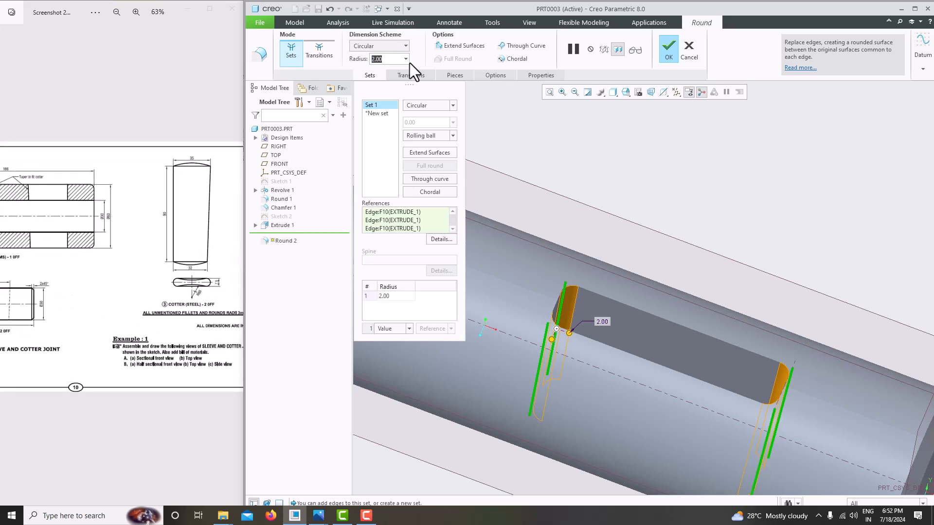
{"action": "type", "text": "7.5/2"}
{"action": "key", "text": "Return"}
{"action": "mouse_move", "coordinate": [598, 239]}
{"action": "middle_mouse_down"}
{"action": "mouse_move", "coordinate": [614, 245]}
{"action": "mouse_move", "coordinate": [609, 228]}
{"action": "middle_mouse_up"}
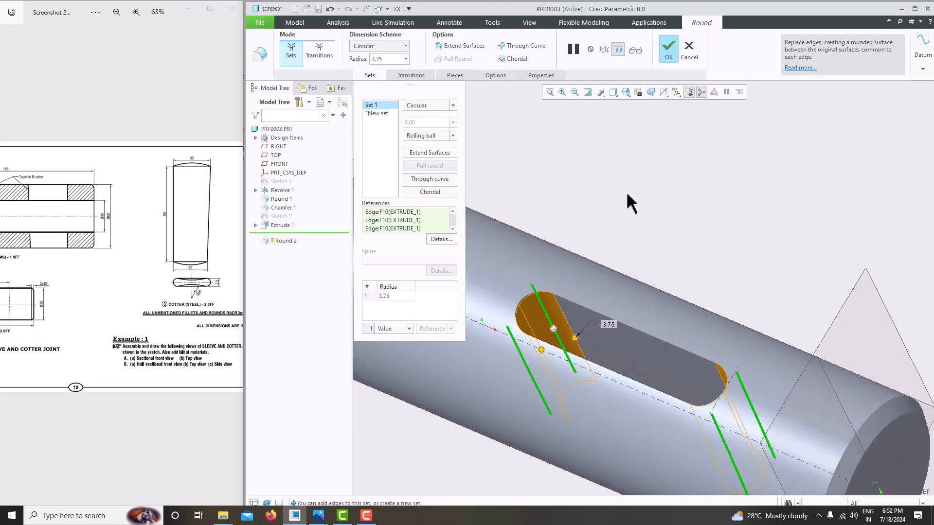
{"action": "middle_click", "coordinate": [635, 167]}
Step: Start a sketch on the FRONT plane and orient the model parallel to the sketch
{"action": "mouse_move", "coordinate": [624, 191]}
{"action": "middle_mouse_down"}
{"action": "mouse_move", "coordinate": [684, 246]}
{"action": "mouse_move", "coordinate": [645, 200]}
{"action": "mouse_move", "coordinate": [611, 184]}
{"action": "middle_mouse_up"}
{"action": "scroll", "coordinate": [597, 243], "scroll_direction": "up", "scroll_amount": 3}
{"action": "middle_click_drag", "start_coordinate": [597, 246], "coordinate": [626, 319]}
{"action": "scroll", "coordinate": [627, 322], "scroll_direction": "up", "scroll_amount": 3}
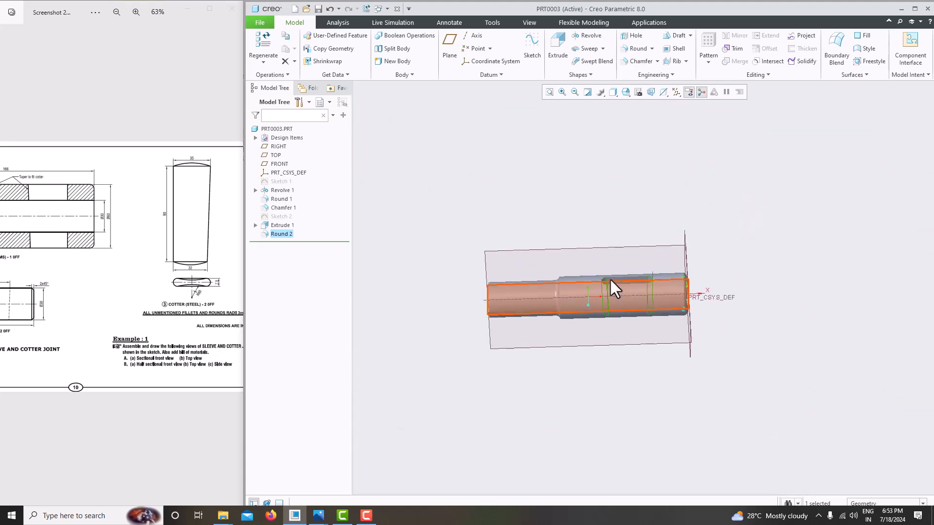
{"action": "scroll", "coordinate": [610, 282], "scroll_direction": "down", "scroll_amount": 4}
{"action": "middle_click_drag", "start_coordinate": [720, 284], "coordinate": [725, 298]}
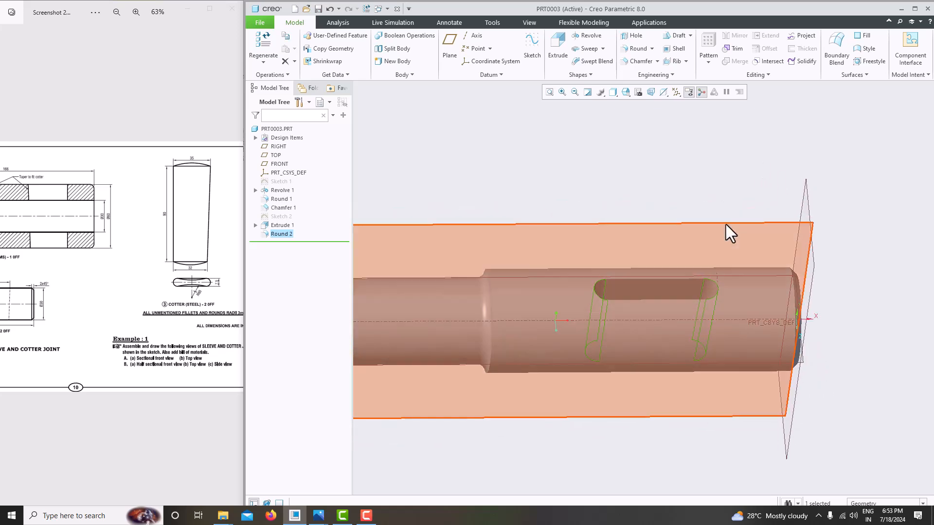
{"action": "left_click", "coordinate": [725, 224]}
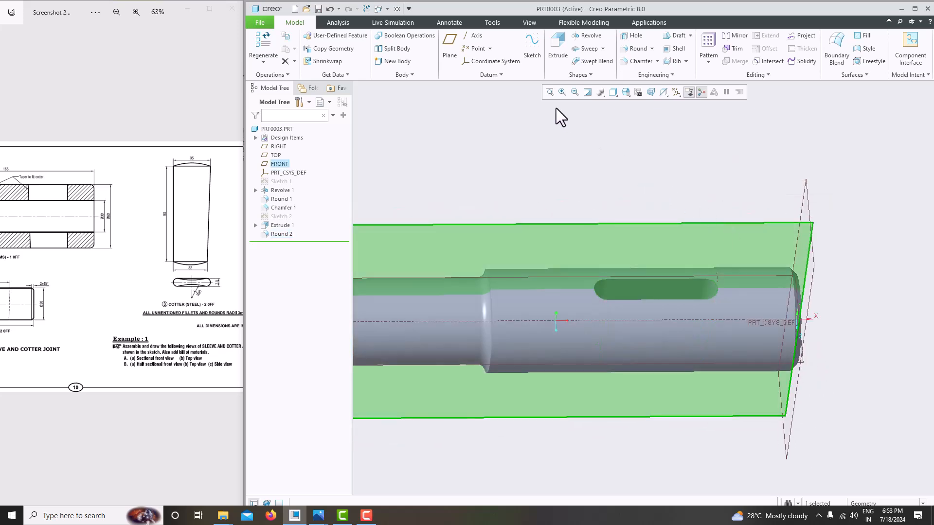
{"action": "left_click", "coordinate": [532, 63]}
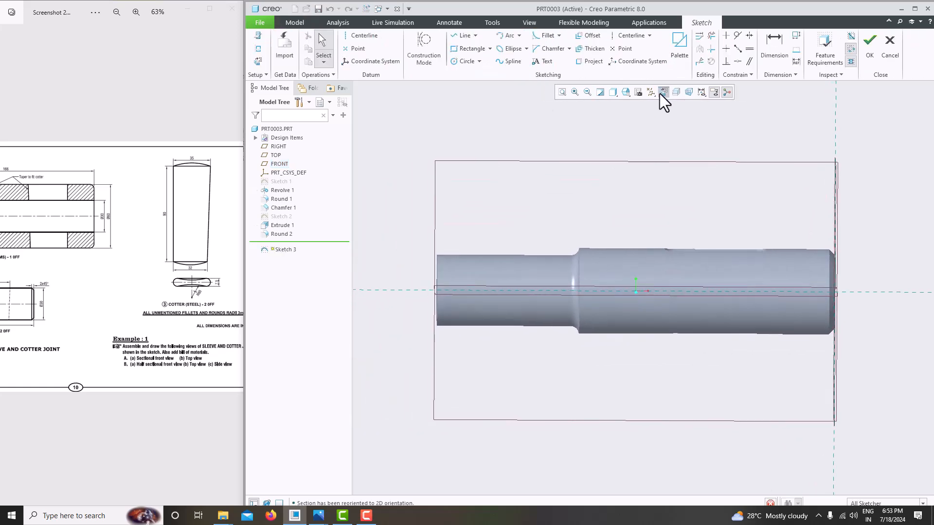
{"action": "scroll", "coordinate": [680, 249], "scroll_direction": "down", "scroll_amount": 3}
{"action": "middle_click_drag", "start_coordinate": [671, 250], "coordinate": [654, 265]}
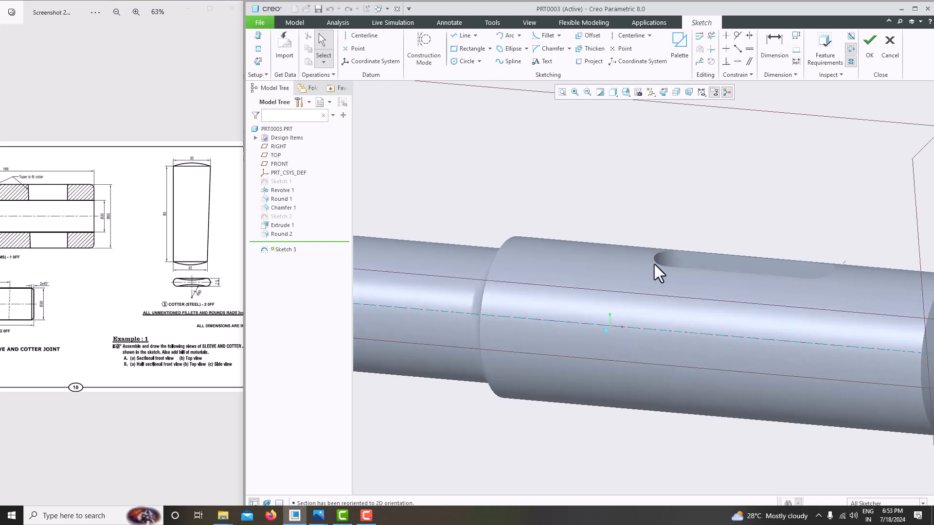
{"action": "left_click", "coordinate": [659, 94]}
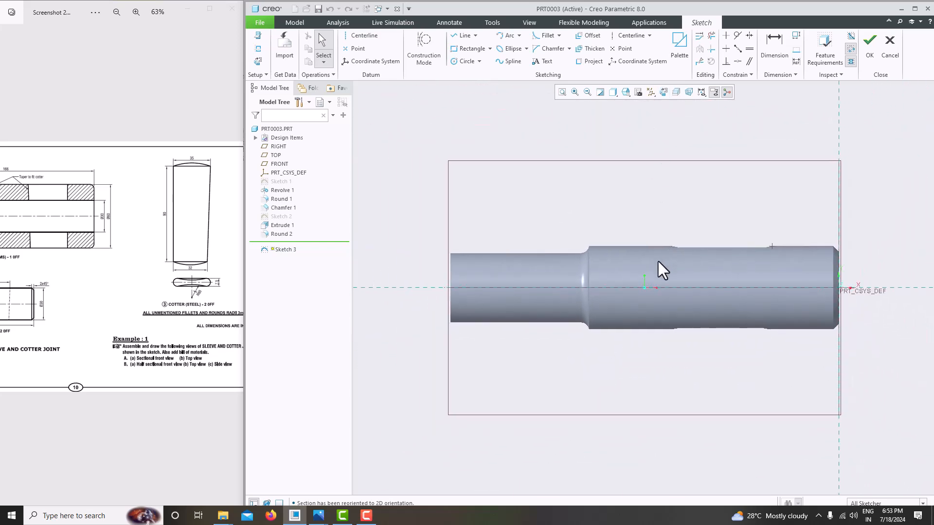
{"action": "scroll", "coordinate": [658, 261], "scroll_direction": "down", "scroll_amount": 1}
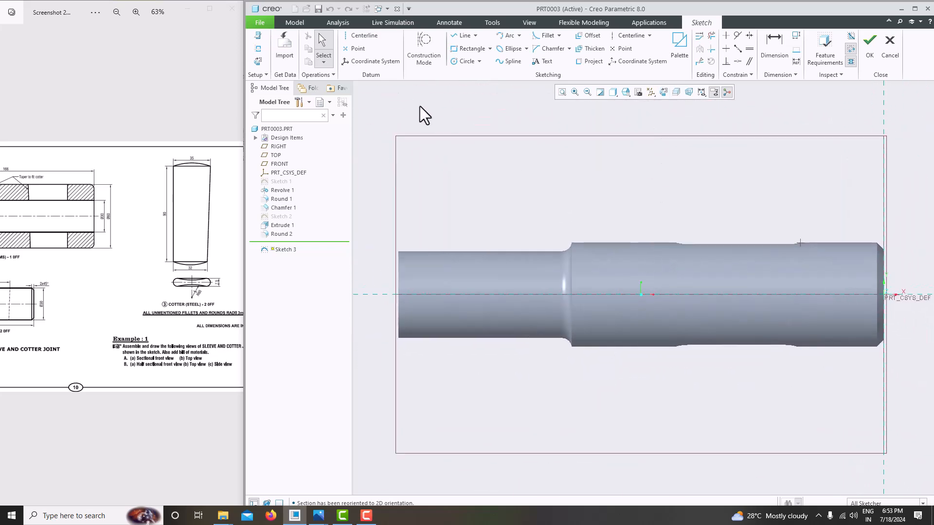
Step: Add the rounded slot's two end extremes on the rod's upper outline as sketch references
{"action": "left_click", "coordinate": [676, 243]}
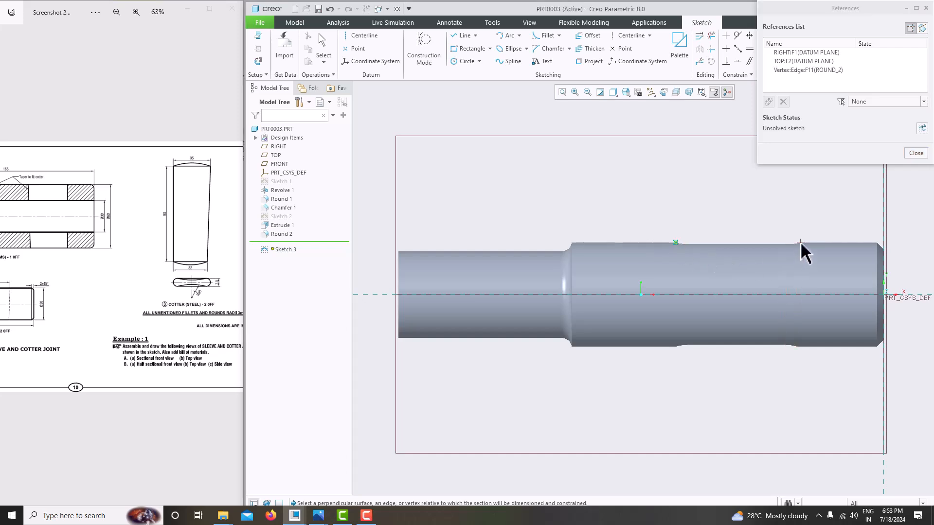
{"action": "left_click", "coordinate": [798, 243]}
{"action": "scroll", "coordinate": [803, 260], "scroll_direction": "down", "scroll_amount": 5}
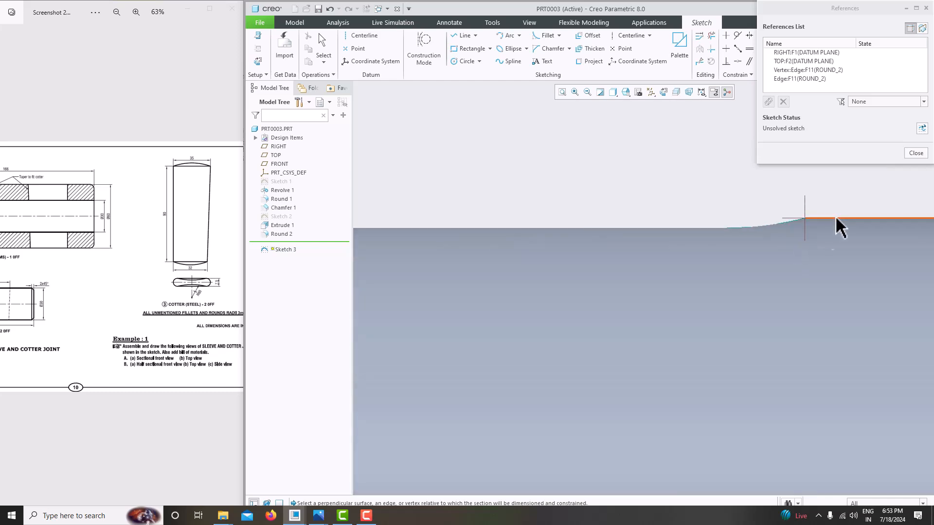
{"action": "left_click", "coordinate": [915, 153]}
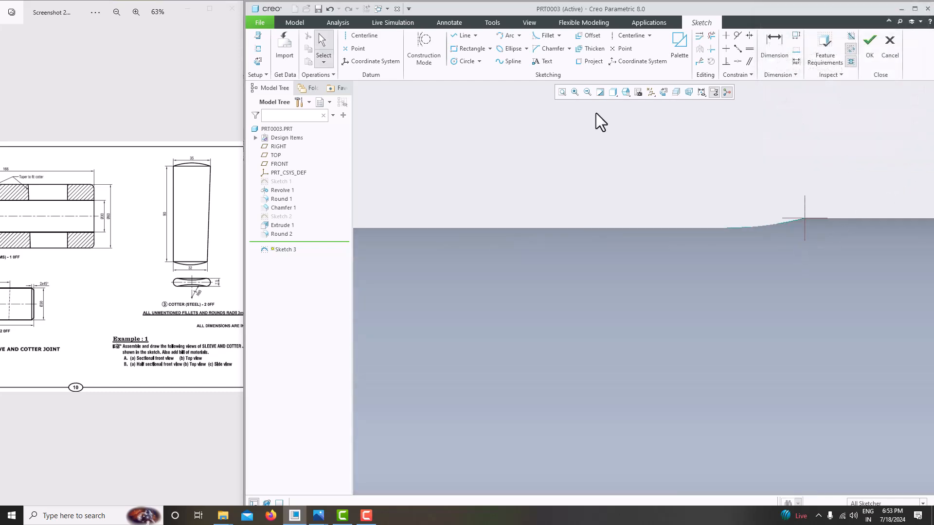
Step: Place a datum point at each end of the rounded slot and finish the sketch
{"action": "left_click", "coordinate": [358, 48]}
{"action": "scroll", "coordinate": [620, 233], "scroll_direction": "up", "scroll_amount": 3}
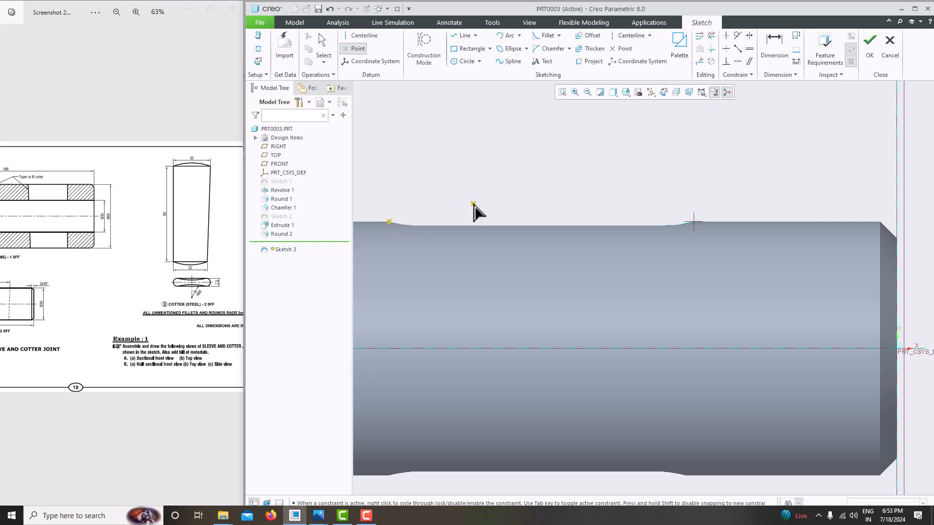
{"action": "left_click", "coordinate": [694, 223]}
{"action": "middle_click", "coordinate": [725, 182]}
{"action": "mouse_move", "coordinate": [732, 197]}
{"action": "middle_mouse_down"}
{"action": "mouse_move", "coordinate": [739, 213]}
{"action": "mouse_move", "coordinate": [694, 235]}
{"action": "middle_mouse_up"}
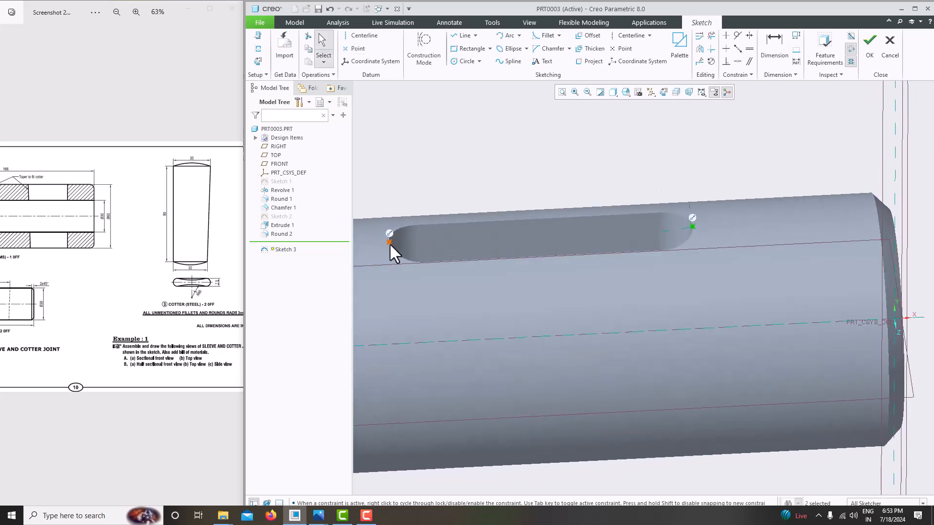
{"action": "left_click", "coordinate": [871, 51]}
{"action": "left_click", "coordinate": [692, 174]}
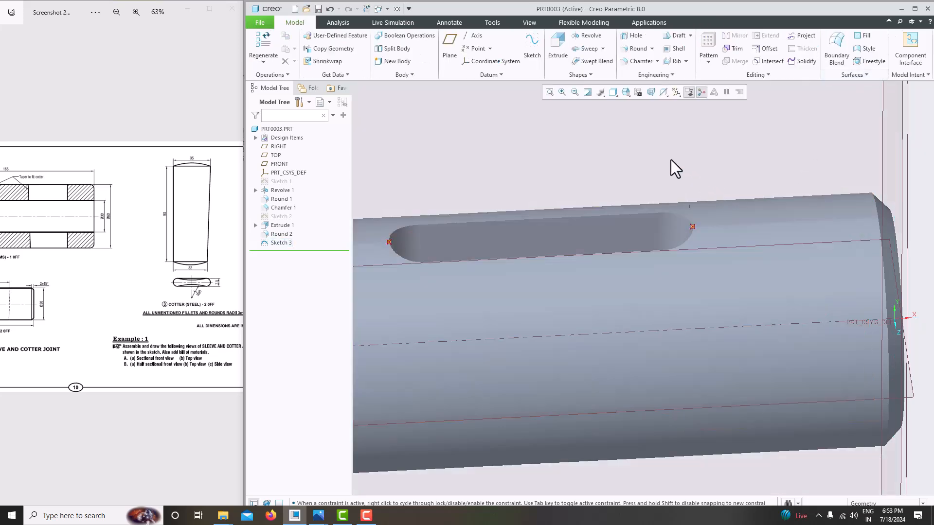
Step: Measure the distance between the two slot-end points, compare it with the rod end drawing and close the measurement
{"action": "left_click", "coordinate": [526, 23]}
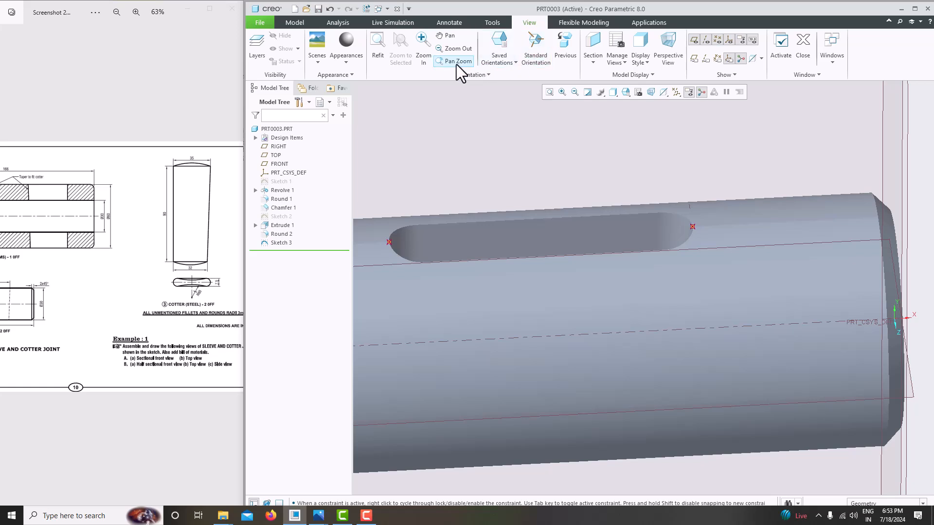
{"action": "left_click", "coordinate": [334, 23]}
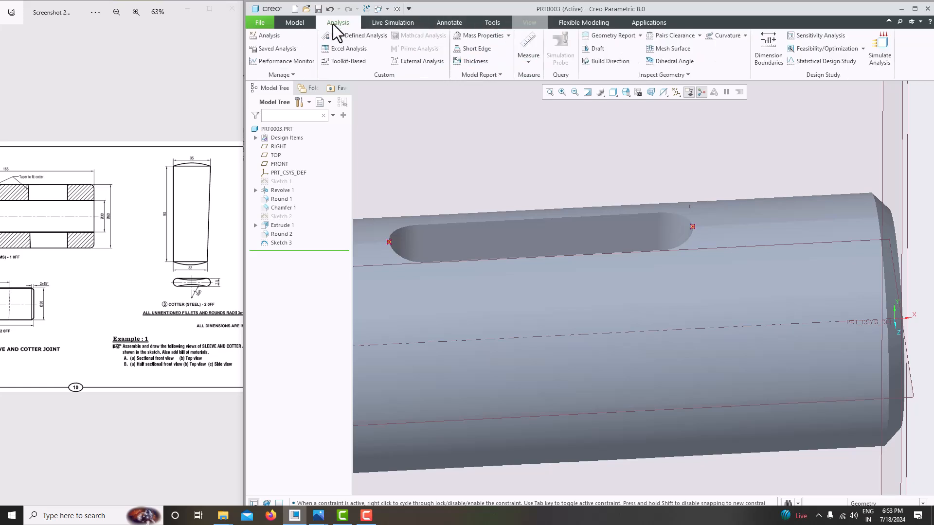
{"action": "left_click", "coordinate": [528, 61]}
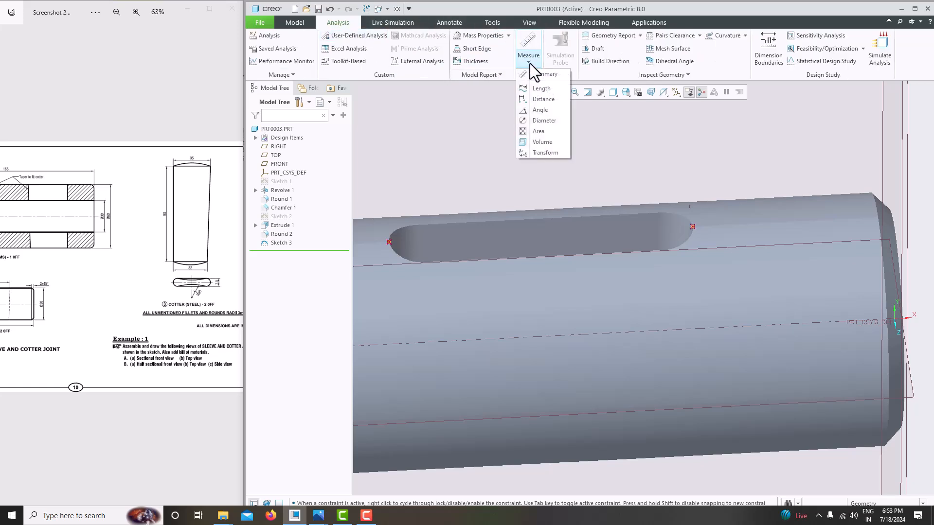
{"action": "left_click", "coordinate": [535, 100]}
{"action": "left_click", "coordinate": [390, 239]}
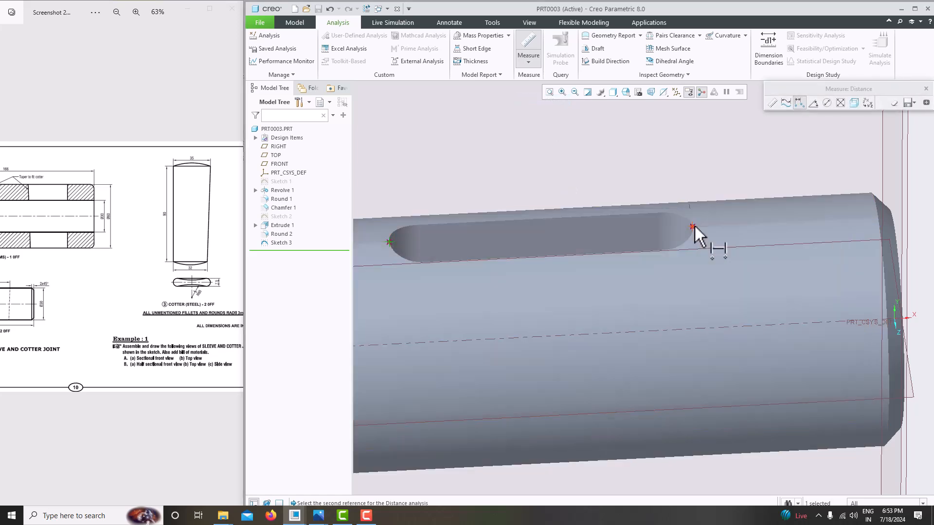
{"action": "left_click", "coordinate": [693, 224]}
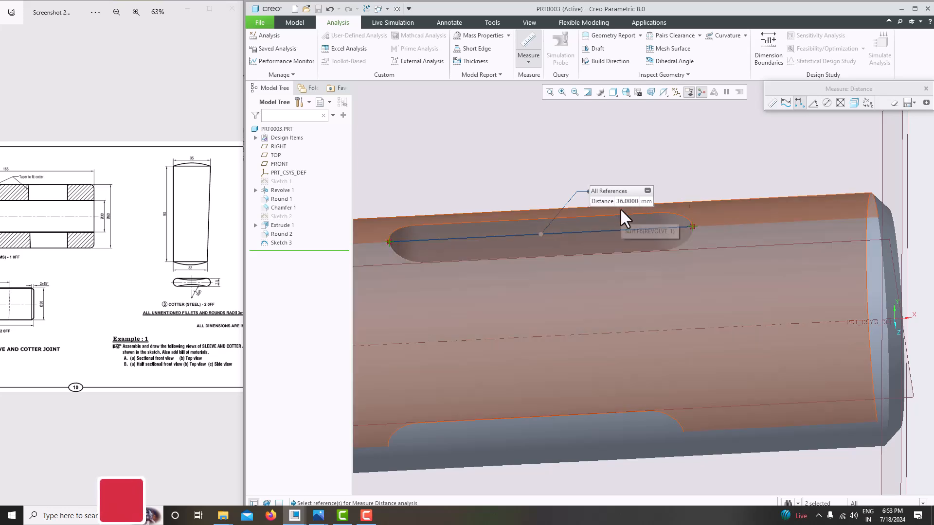
{"action": "left_click_drag", "start_coordinate": [58, 347], "coordinate": [145, 348]}
{"action": "scroll", "coordinate": [90, 316], "scroll_direction": "up", "scroll_amount": 1}
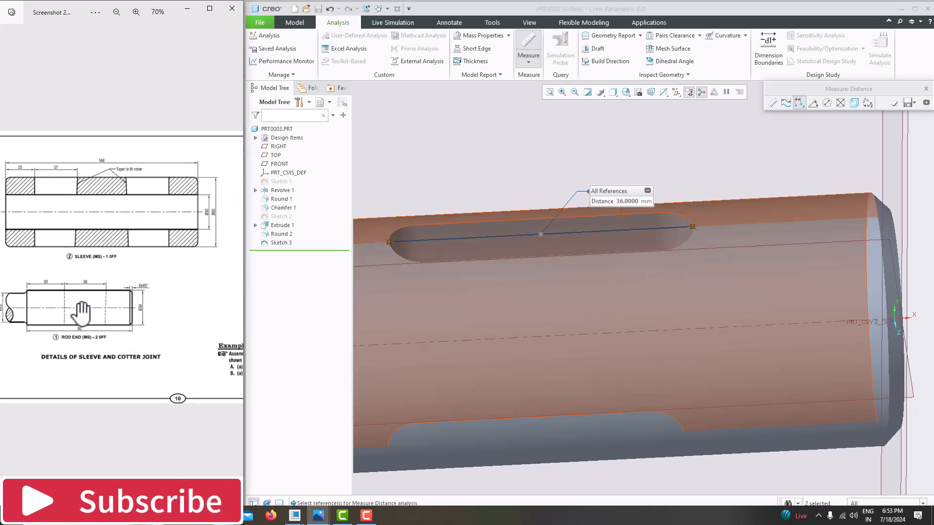
{"action": "scroll", "coordinate": [702, 334], "scroll_direction": "down", "scroll_amount": 5}
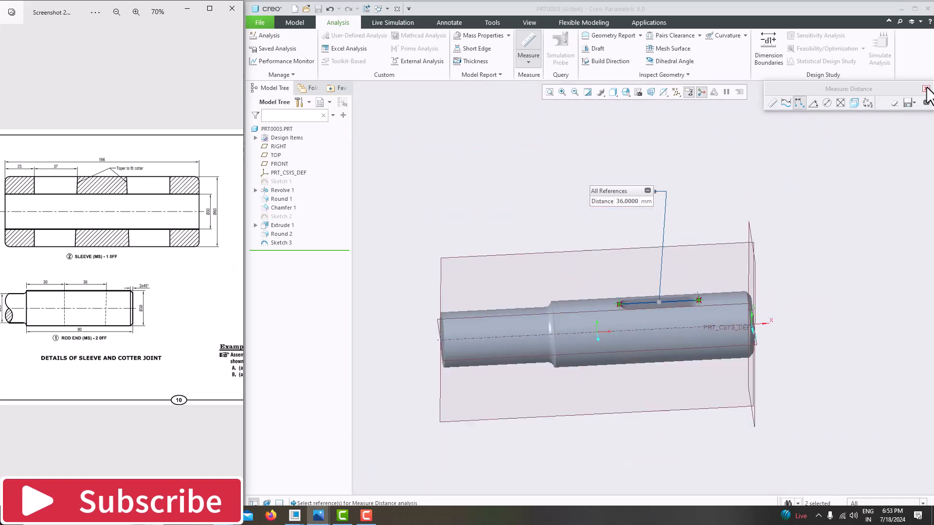
{"action": "left_click", "coordinate": [926, 90]}
{"action": "middle_click_drag", "start_coordinate": [725, 260], "coordinate": [709, 244]}
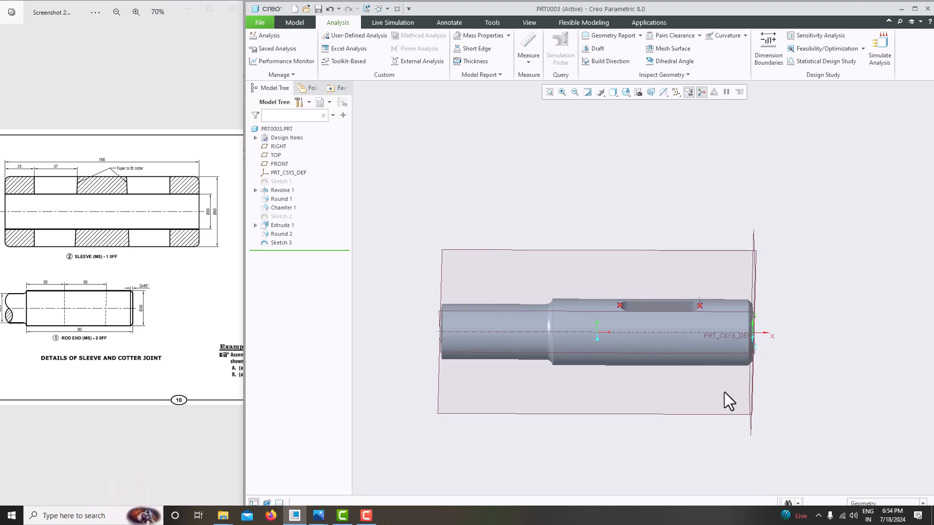
Step: Save a copy of the part as 1_rod in the 4_sleeve_and_cotter_joint folder
{"action": "left_click", "coordinate": [265, 26]}
{"action": "mouse_move", "coordinate": [272, 91]}
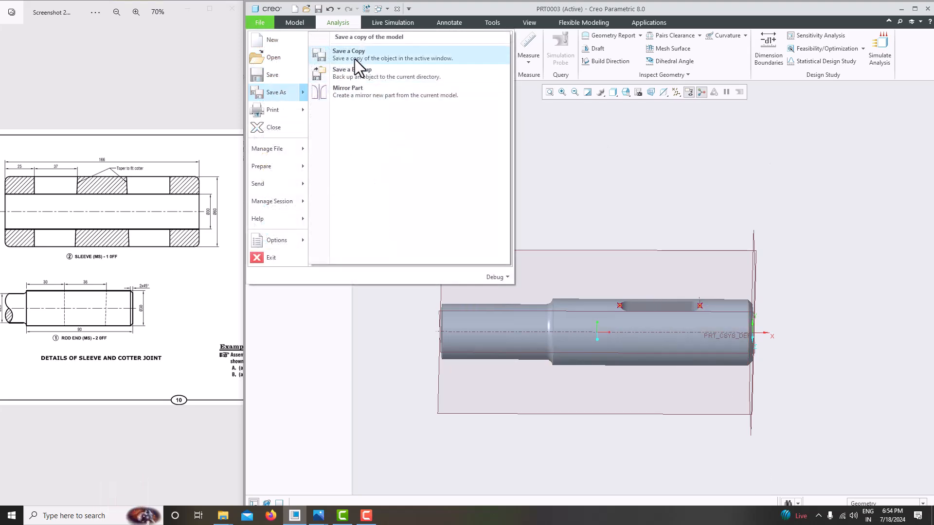
{"action": "left_click", "coordinate": [354, 57]}
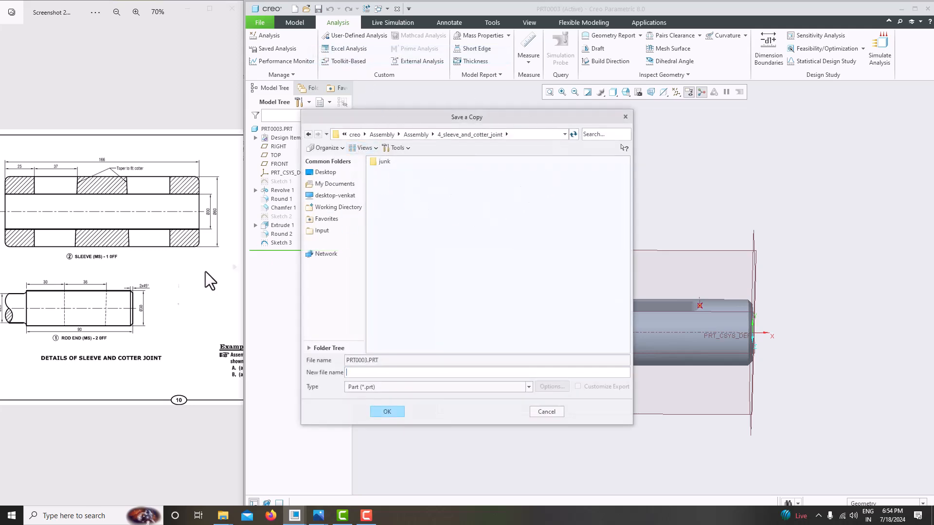
{"action": "type", "text": "1_rod"}
{"action": "key", "text": "Return"}
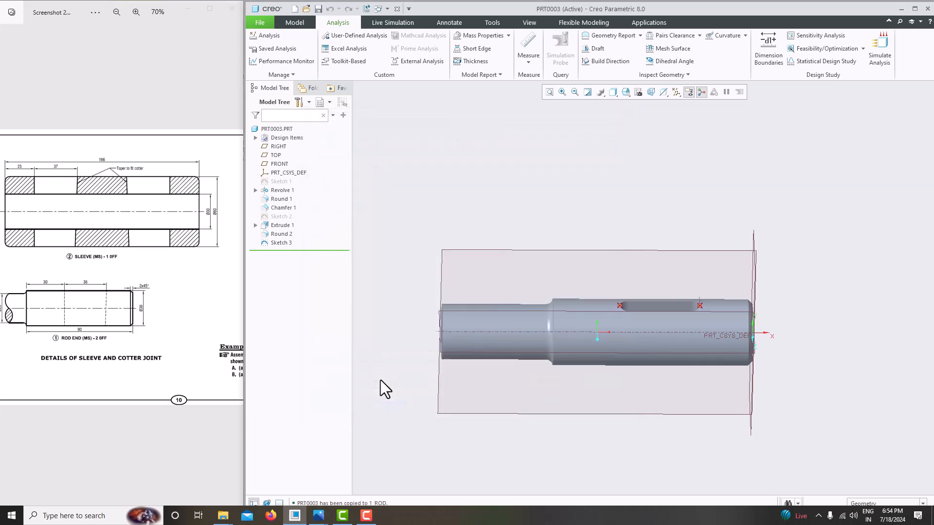
Step: Save another copy of the part as 1_Rod_End in the same folder
{"action": "scroll", "coordinate": [388, 462], "scroll_direction": "down", "scroll_amount": 1}
{"action": "left_click", "coordinate": [260, 23]}
{"action": "mouse_move", "coordinate": [277, 90]}
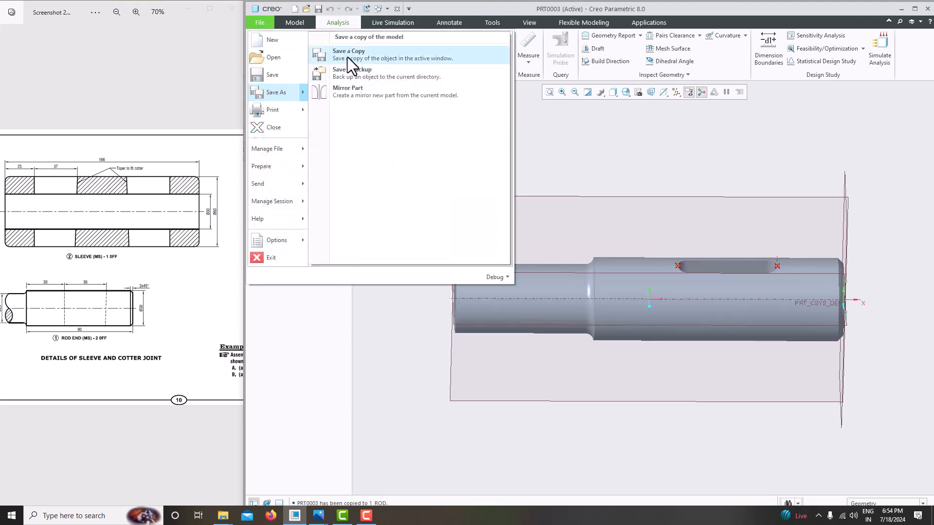
{"action": "left_click", "coordinate": [348, 53]}
{"action": "type", "text": "1_Rod_E"}
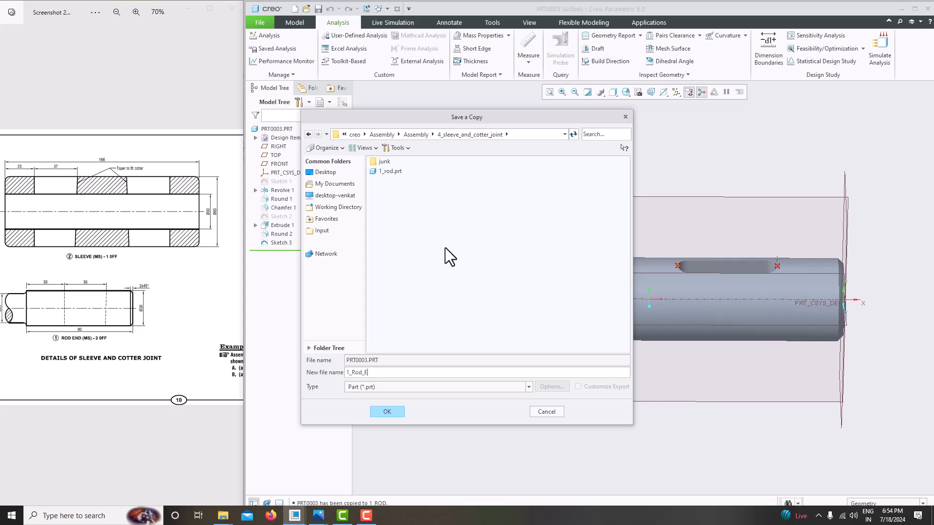
{"action": "type", "text": "nd"}
{"action": "key", "text": "Return"}
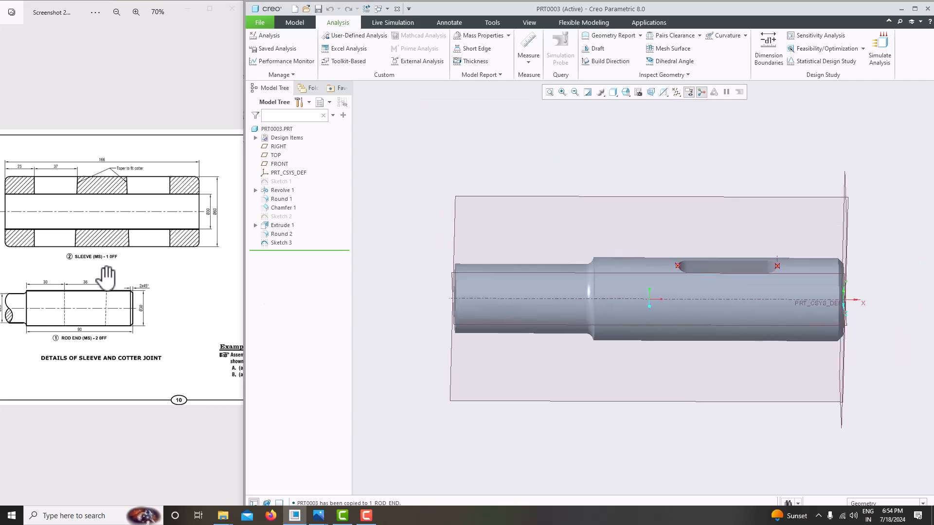
{"action": "mouse_move", "coordinate": [76, 267]}
{"action": "left_mouse_down"}
{"action": "mouse_move", "coordinate": [135, 271]}
{"action": "mouse_move", "coordinate": [84, 267]}
{"action": "left_mouse_up"}
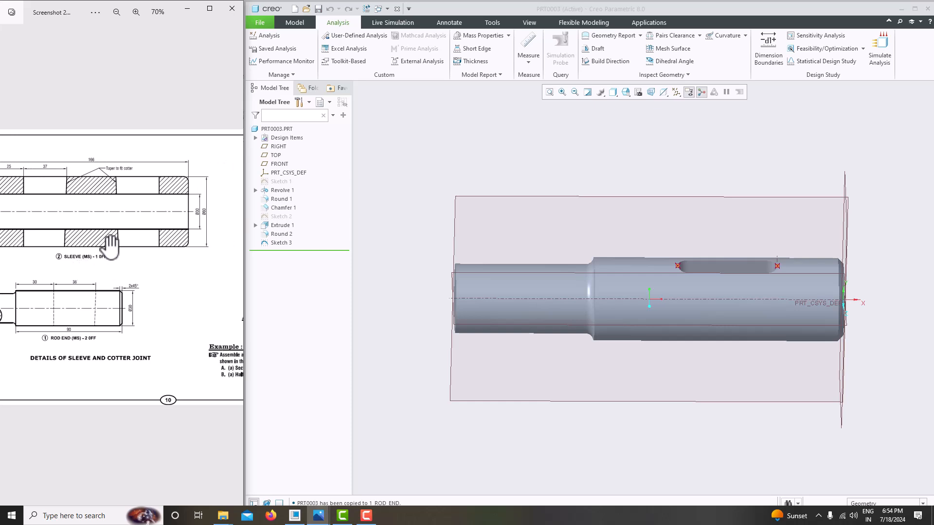